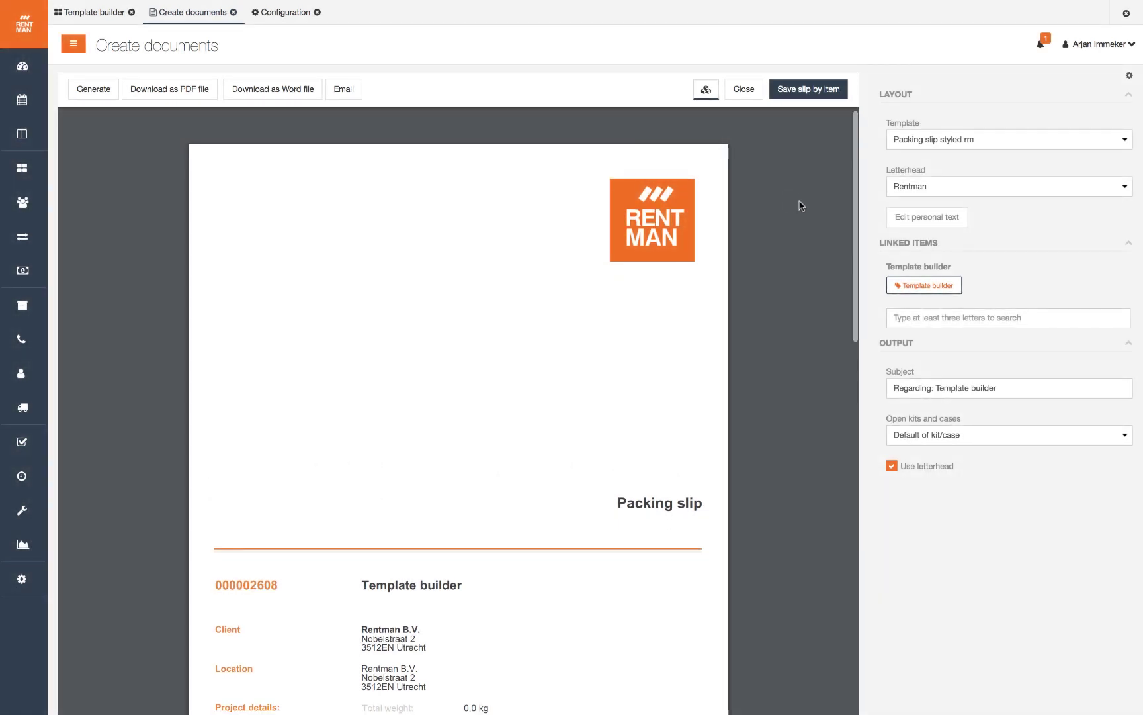
Review the packing slip preview and open the document templates list in the configuration.
scroll(799, 204, down, 2)
drag(853, 209, 857, 506)
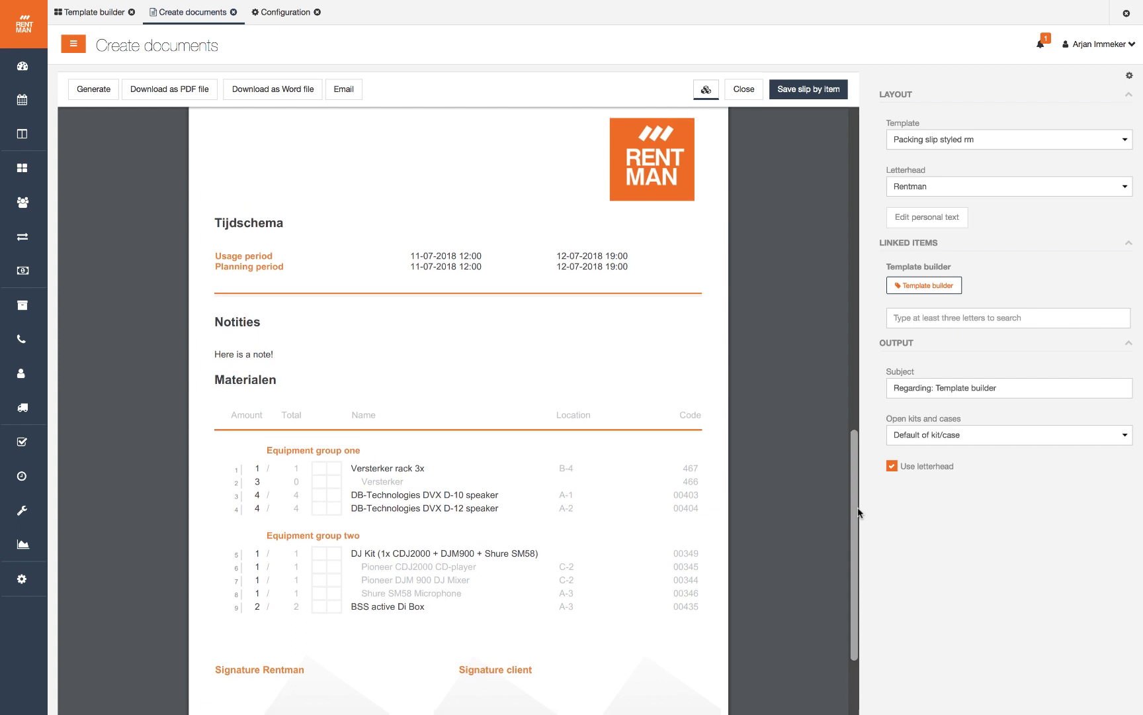
click(23, 579)
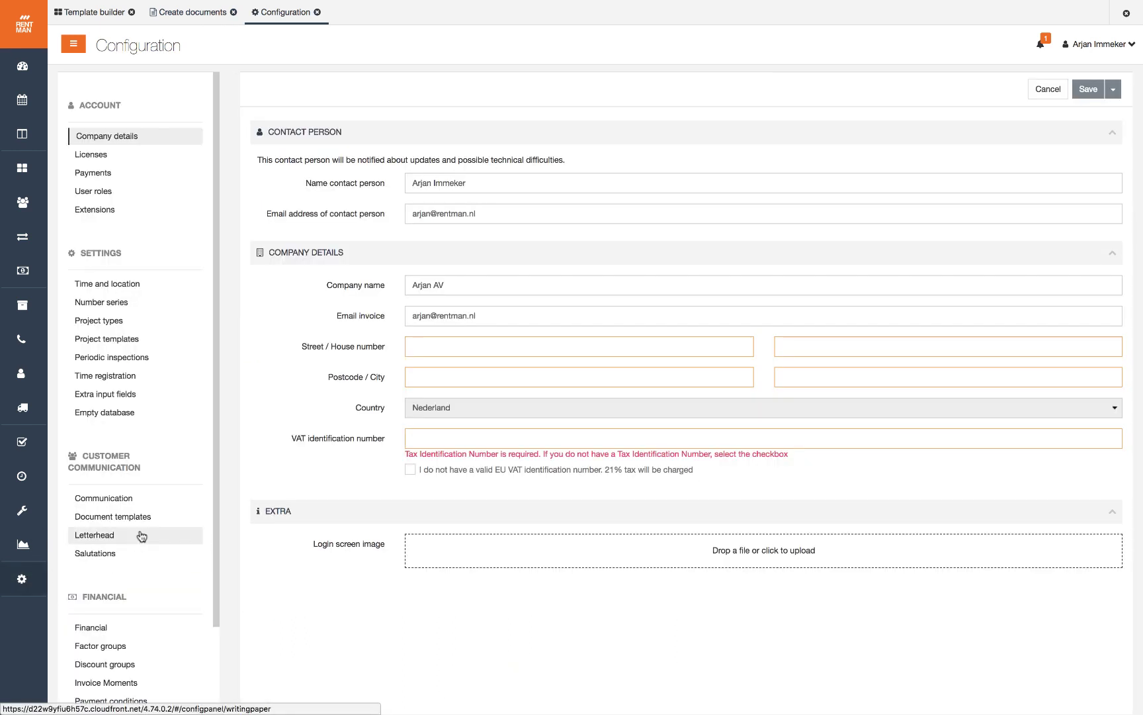
click(174, 523)
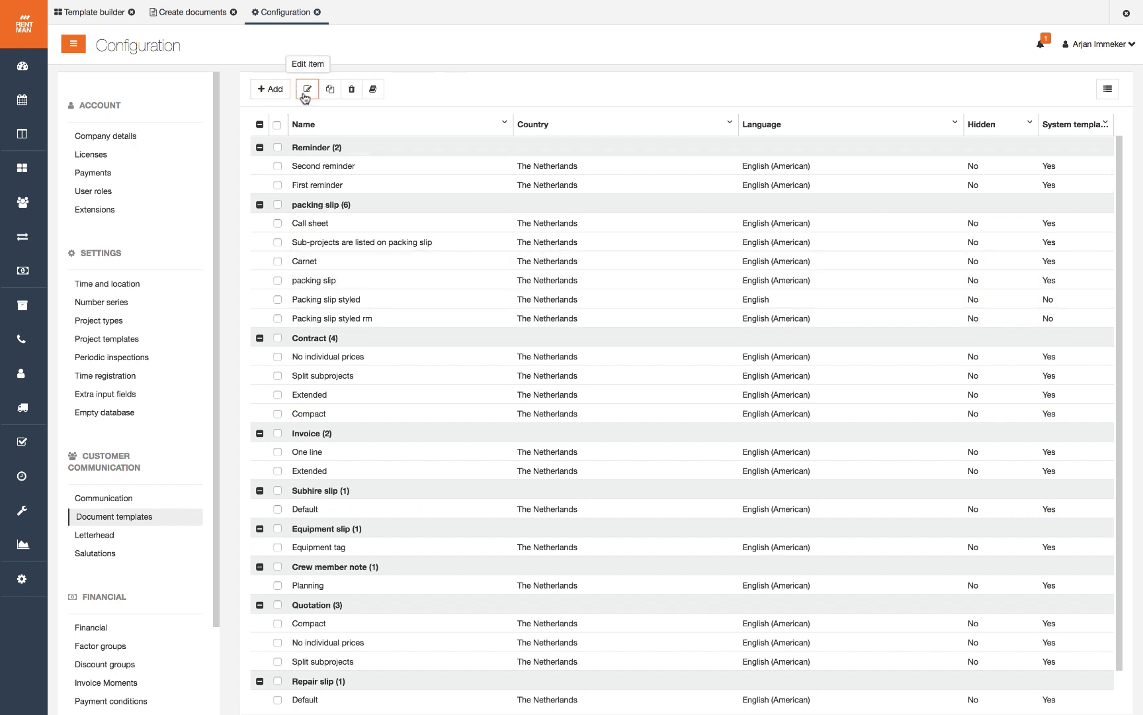
Add the English (American) quotation template Extended from the template library.
click(373, 89)
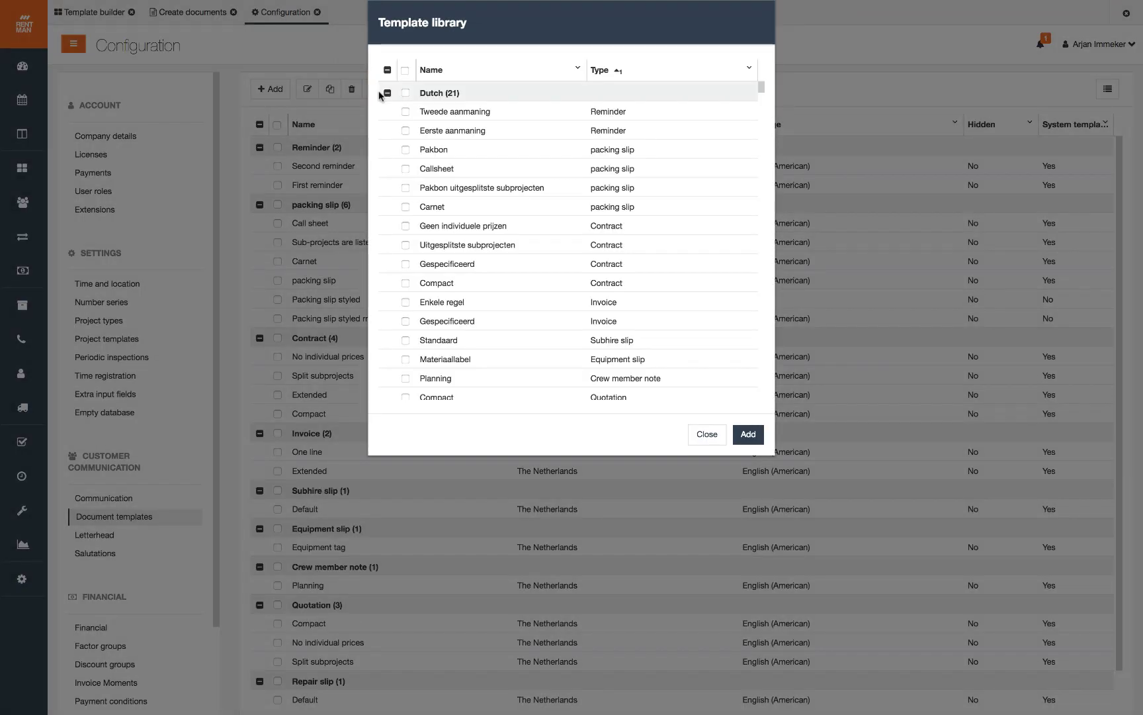
click(388, 93)
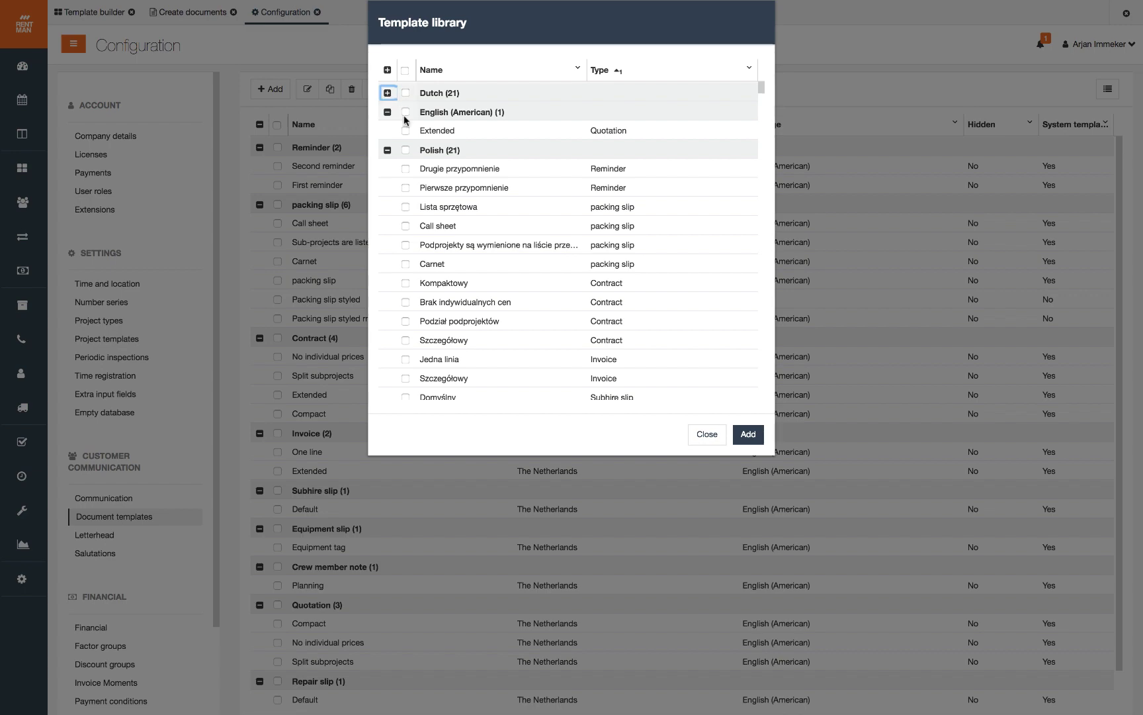
click(495, 135)
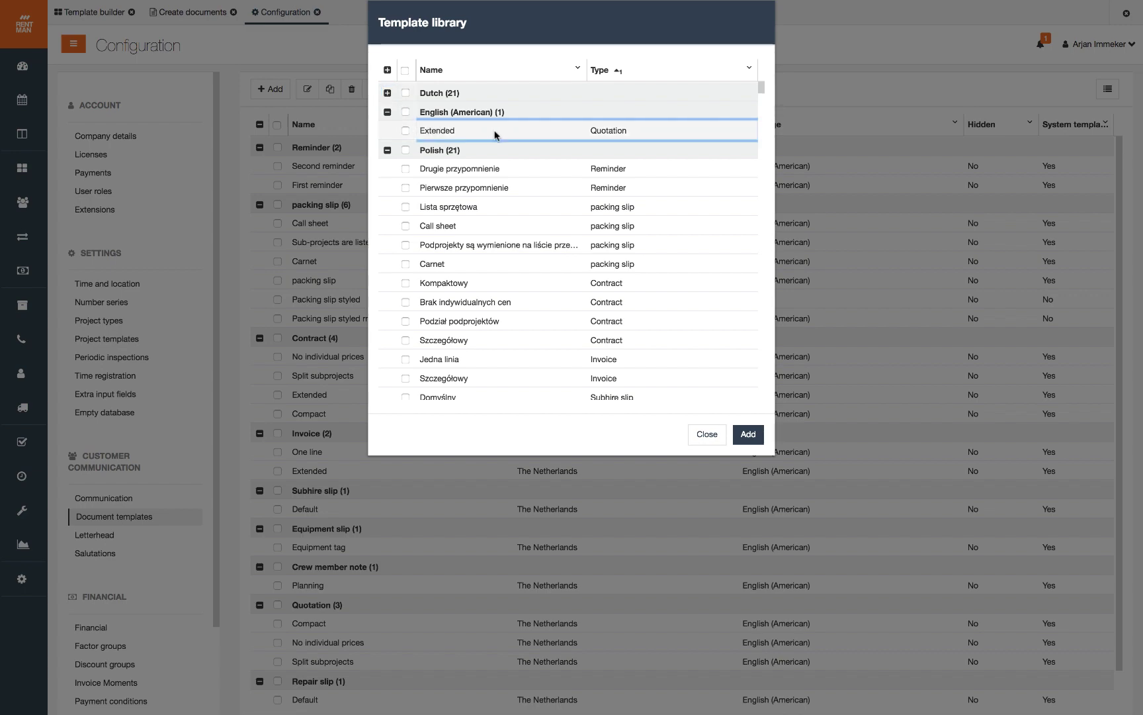
click(748, 434)
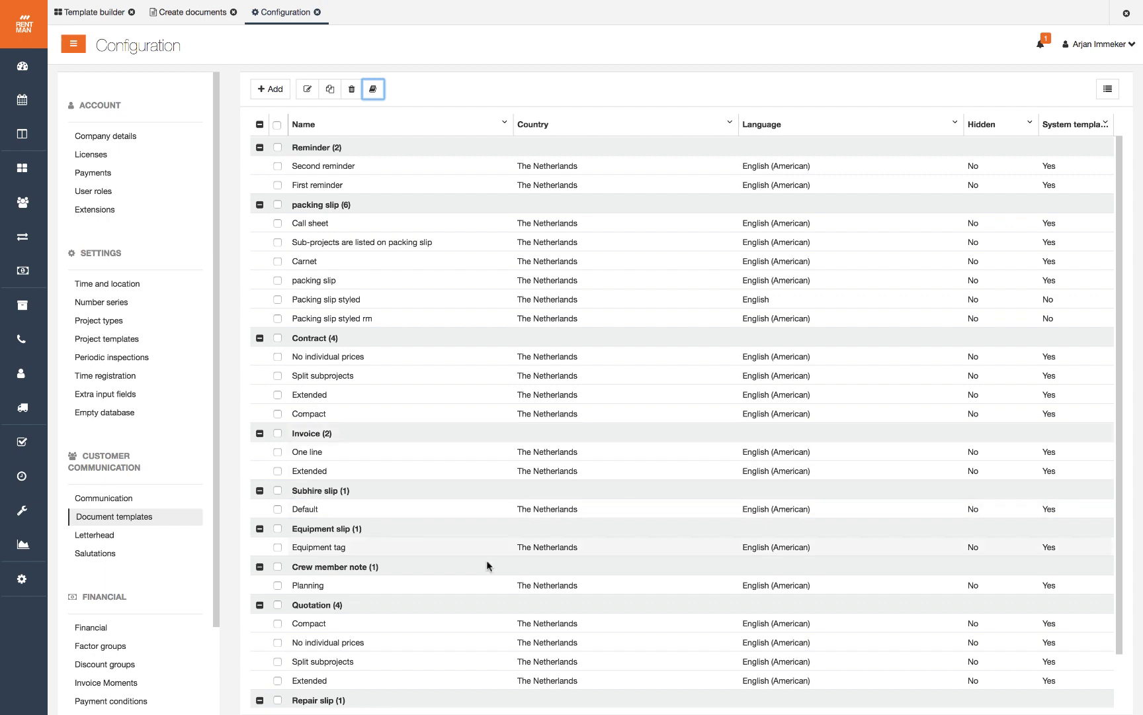
Duplicate the Extended quotation template and use Quotation 17 - Regarding: Template builder as the example slip.
double_click(354, 678)
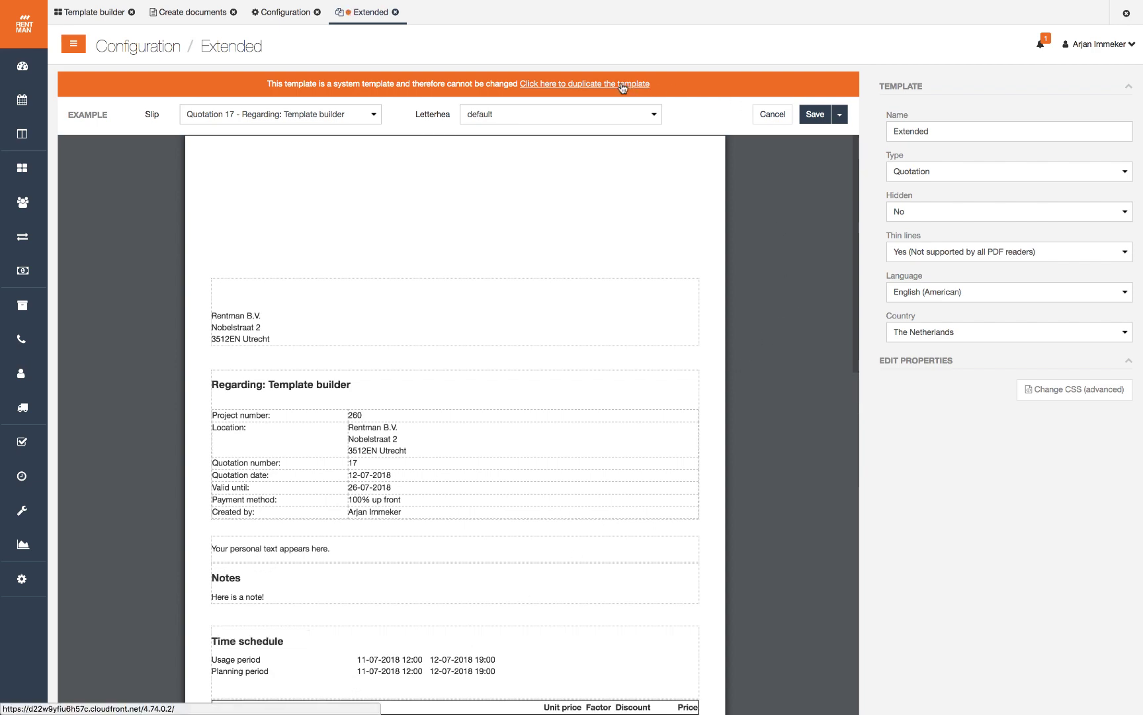
click(588, 86)
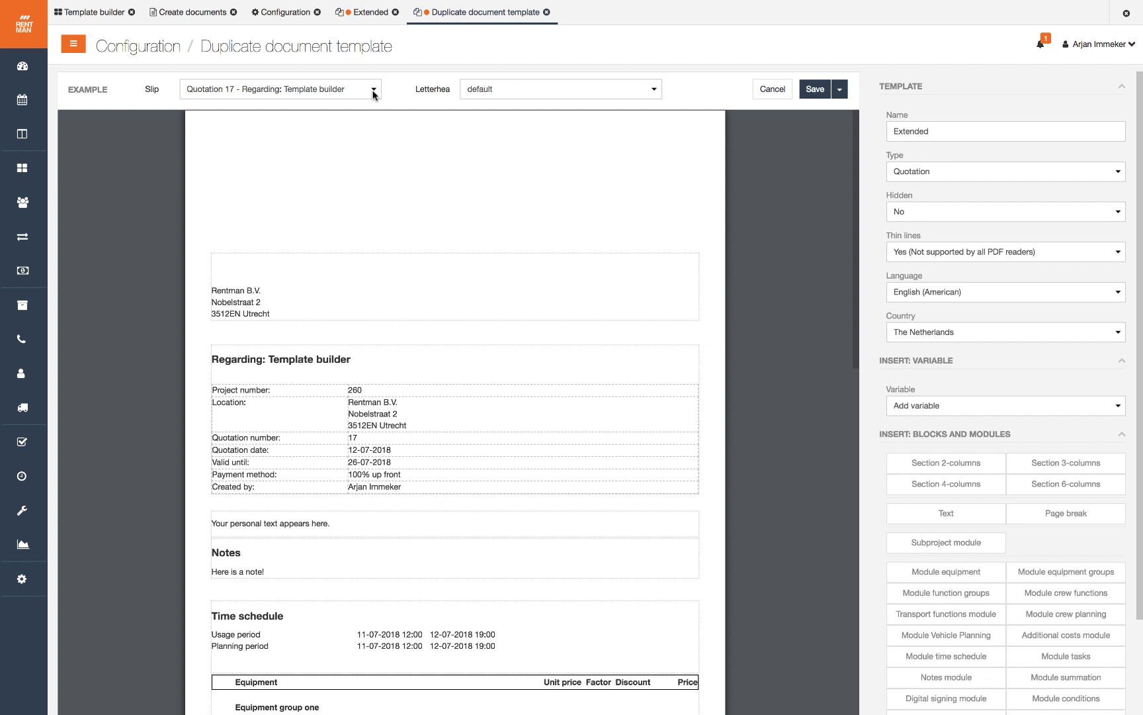
click(374, 92)
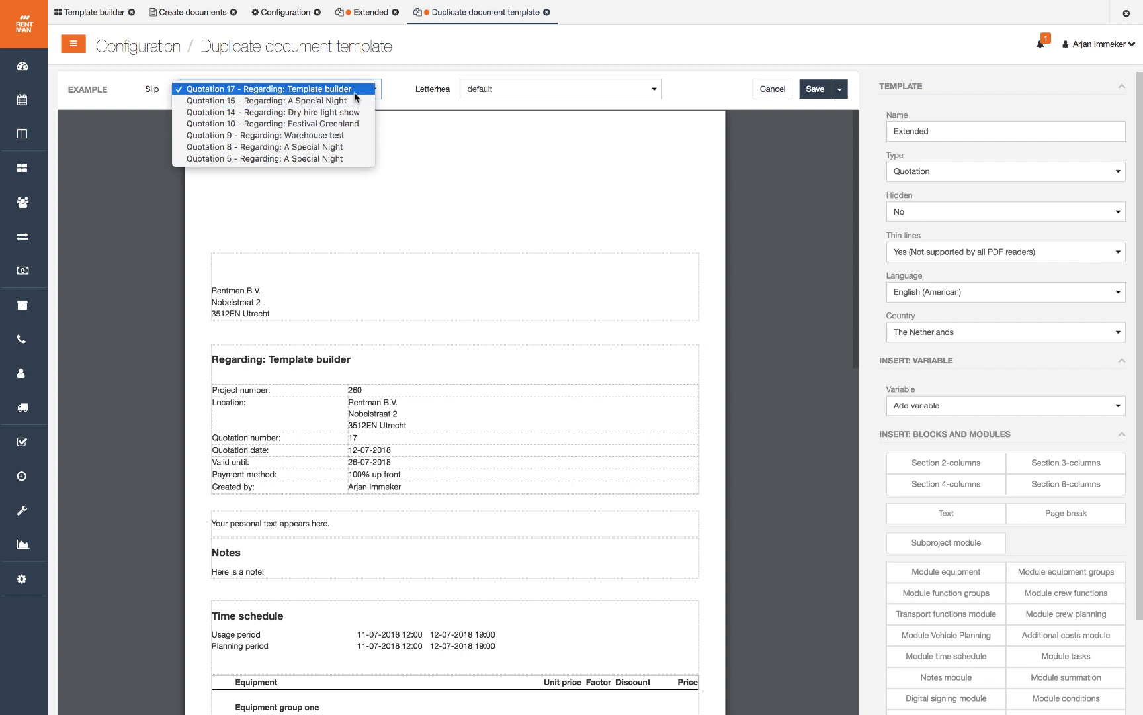
click(356, 89)
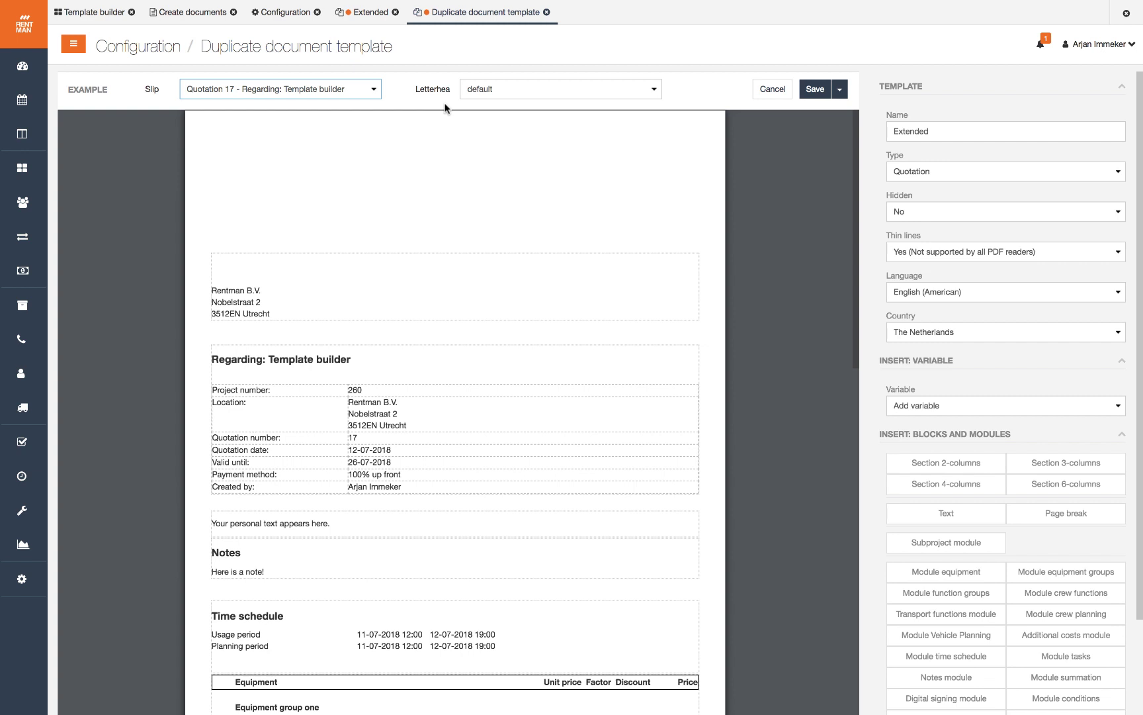
Name the duplicated template Extended for video, with type Quotation and Hidden set to No.
click(951, 133)
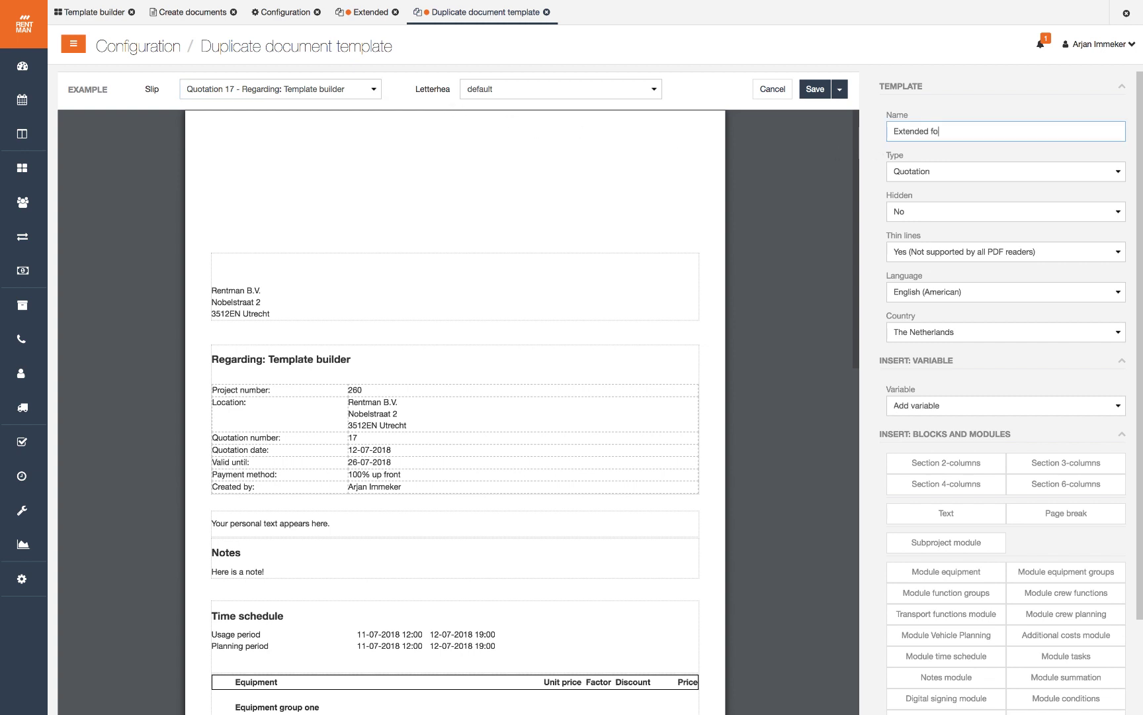
text(for video)
click(1117, 174)
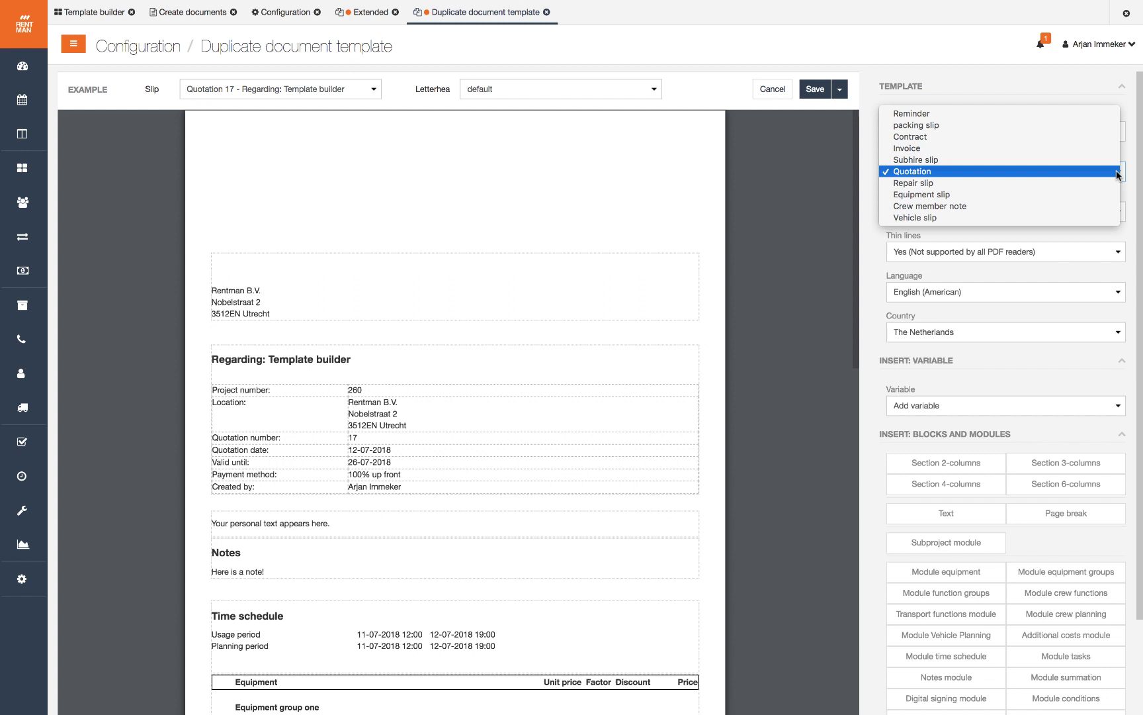
click(1117, 174)
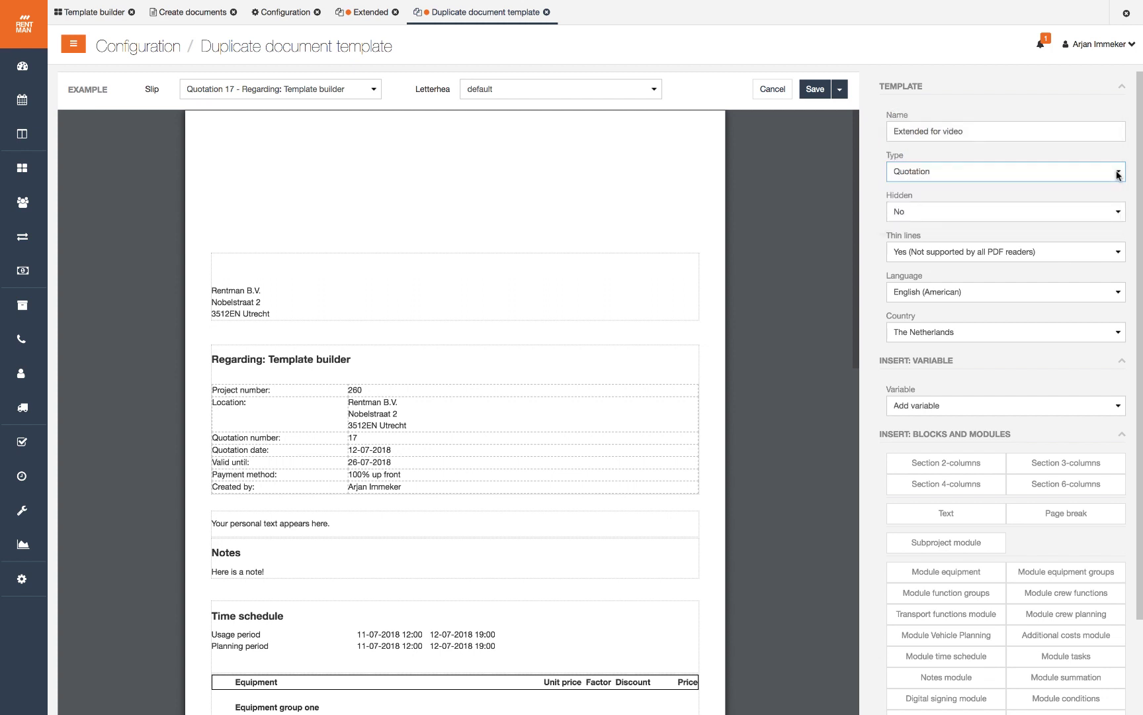
click(1116, 214)
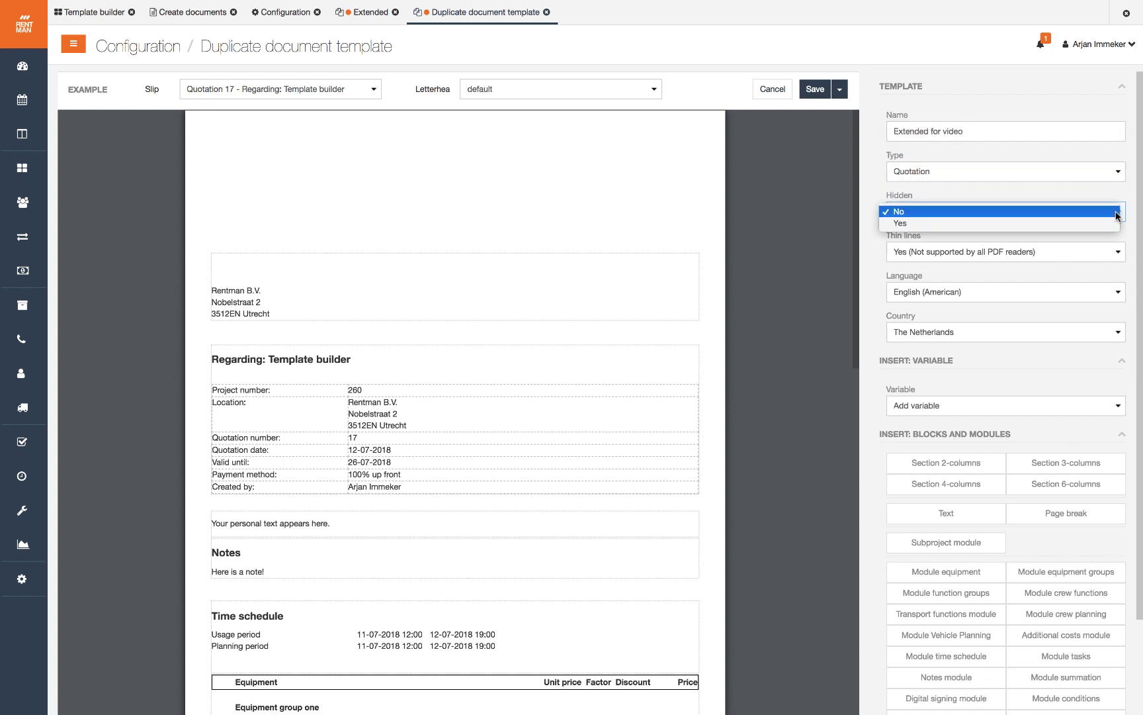
click(1117, 214)
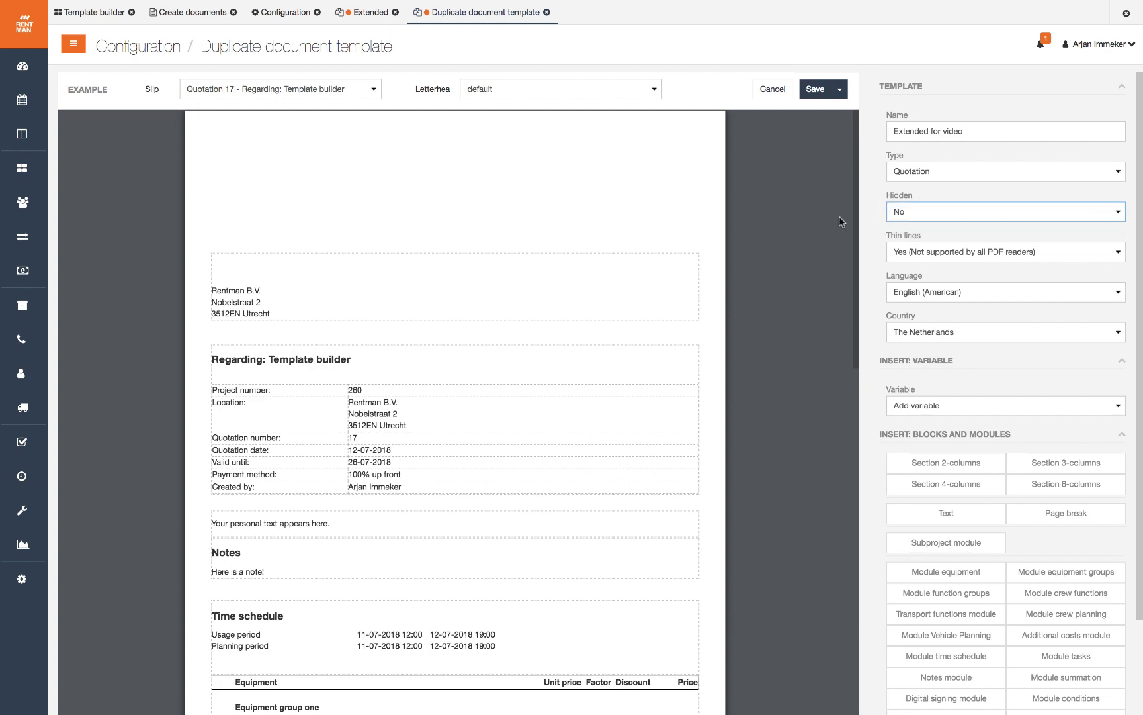
Move the time schedule module above the personal text block, directly beneath the project details.
scroll(844, 222, down, 2)
scroll(844, 222, down, 3)
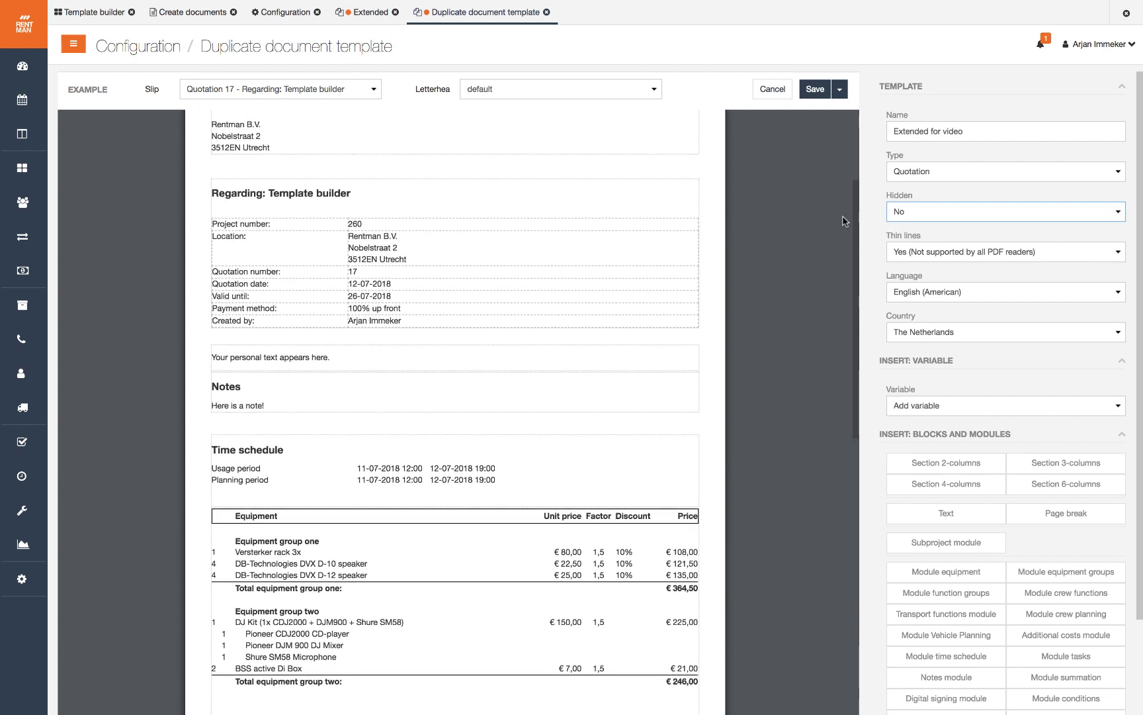
mouse_move(683, 209)
mouse_move(253, 527)
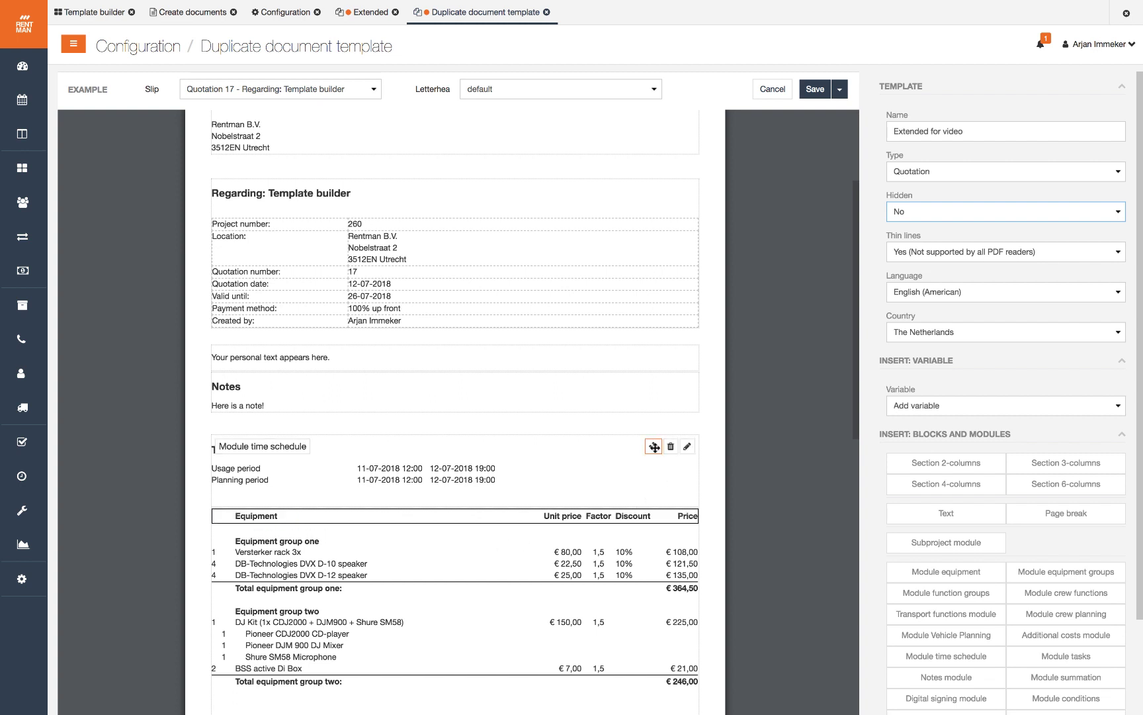
drag(653, 447, 644, 408)
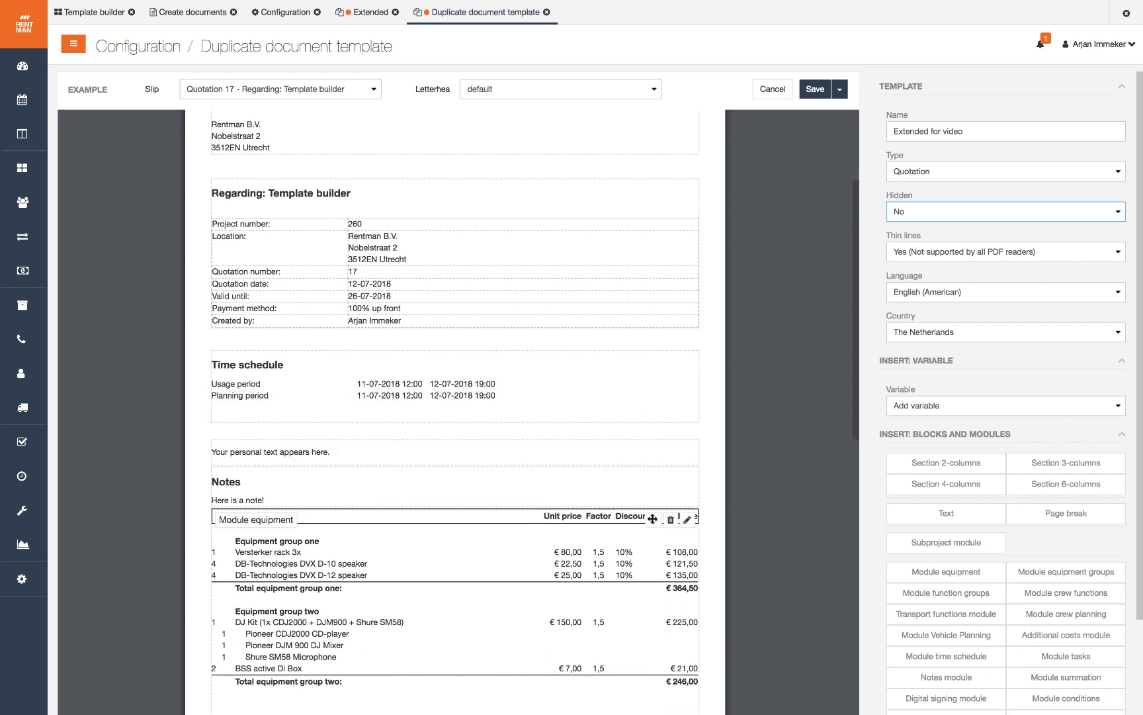
Delete the existing equipment module and insert a new equipment module directly below the notes.
click(671, 522)
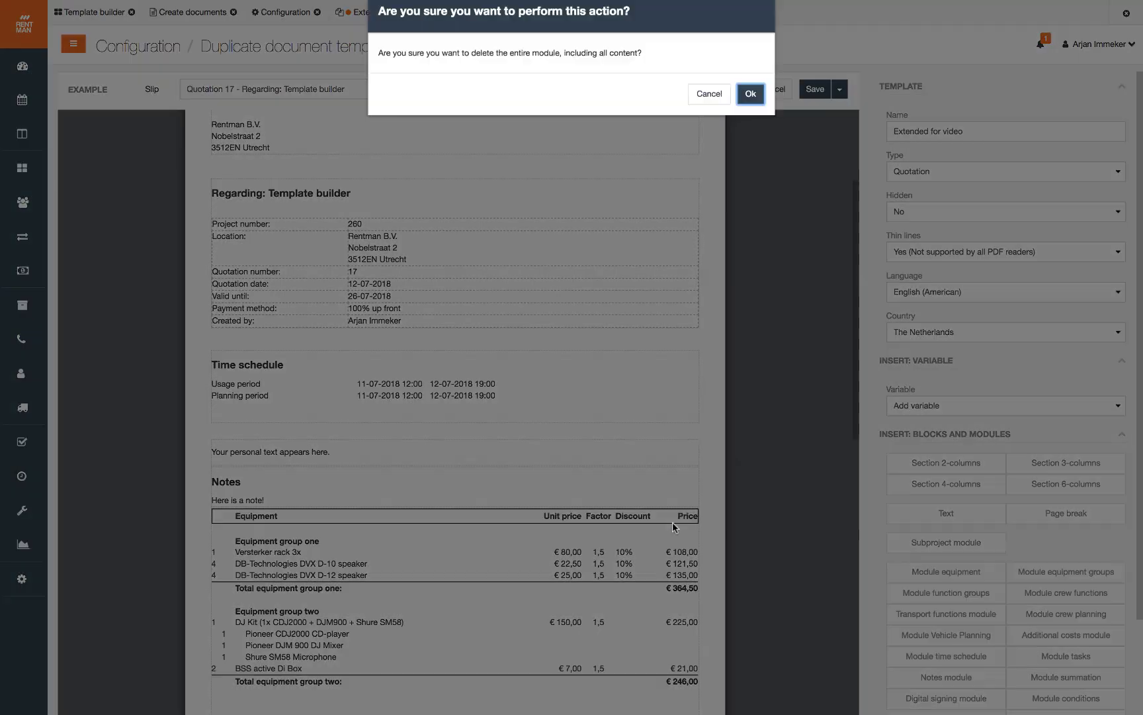
click(751, 96)
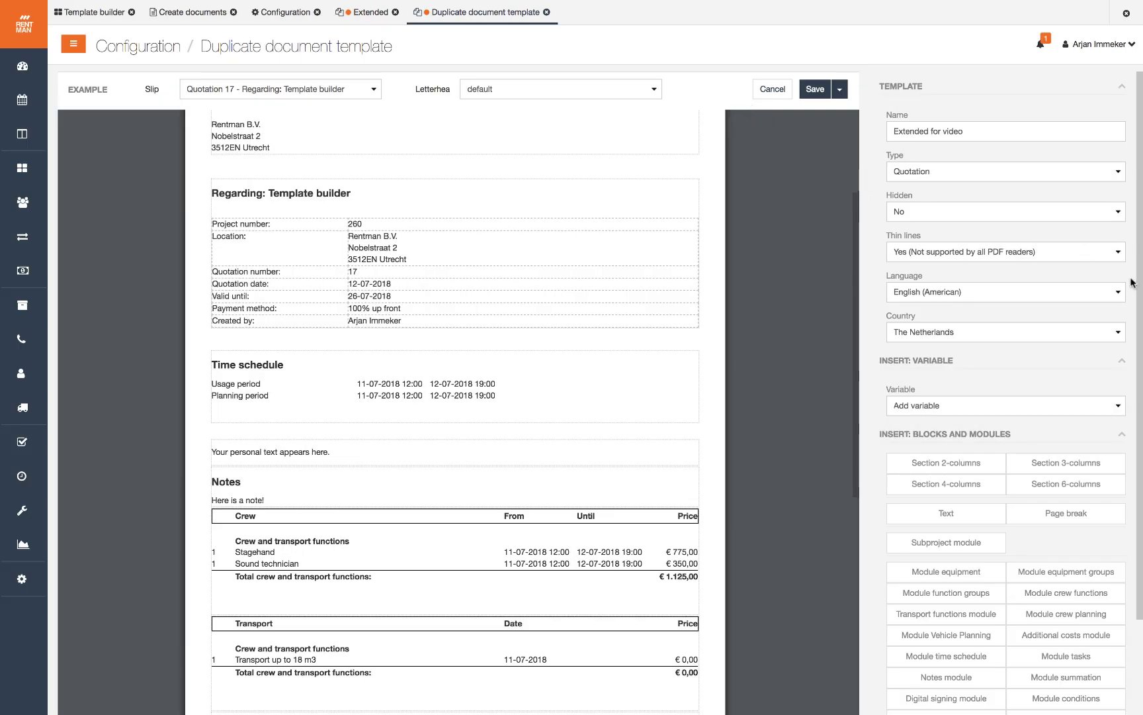
scroll(1139, 317, down, 2)
drag(1139, 317, 1140, 358)
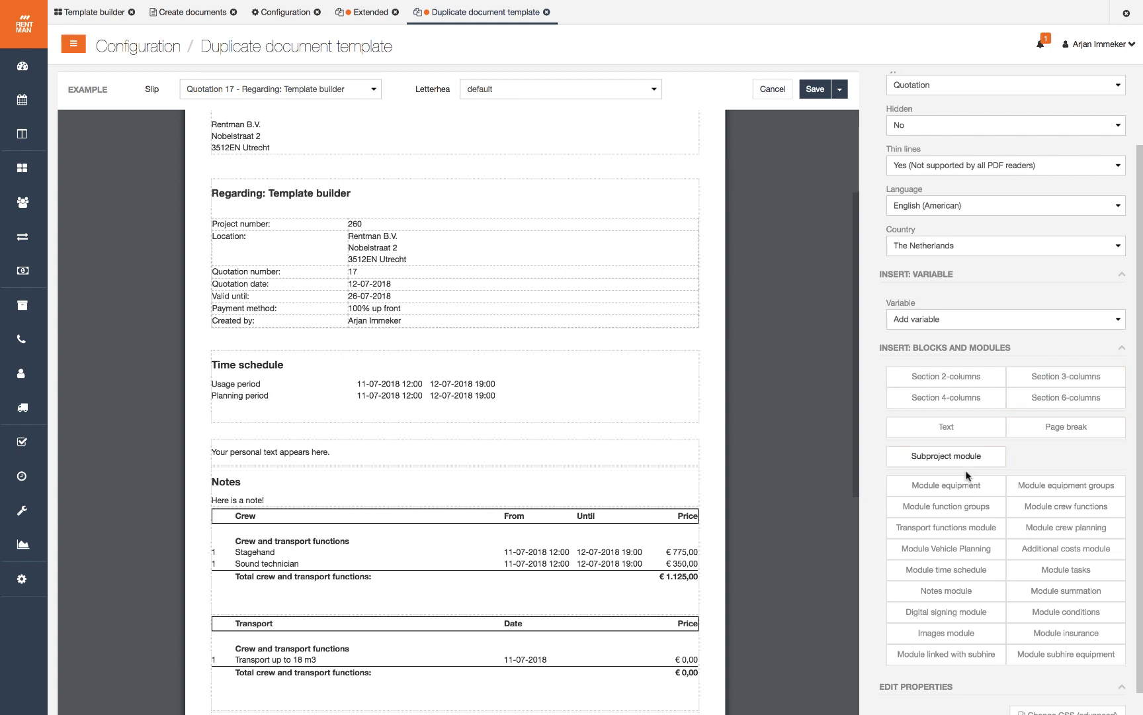
drag(923, 483, 568, 477)
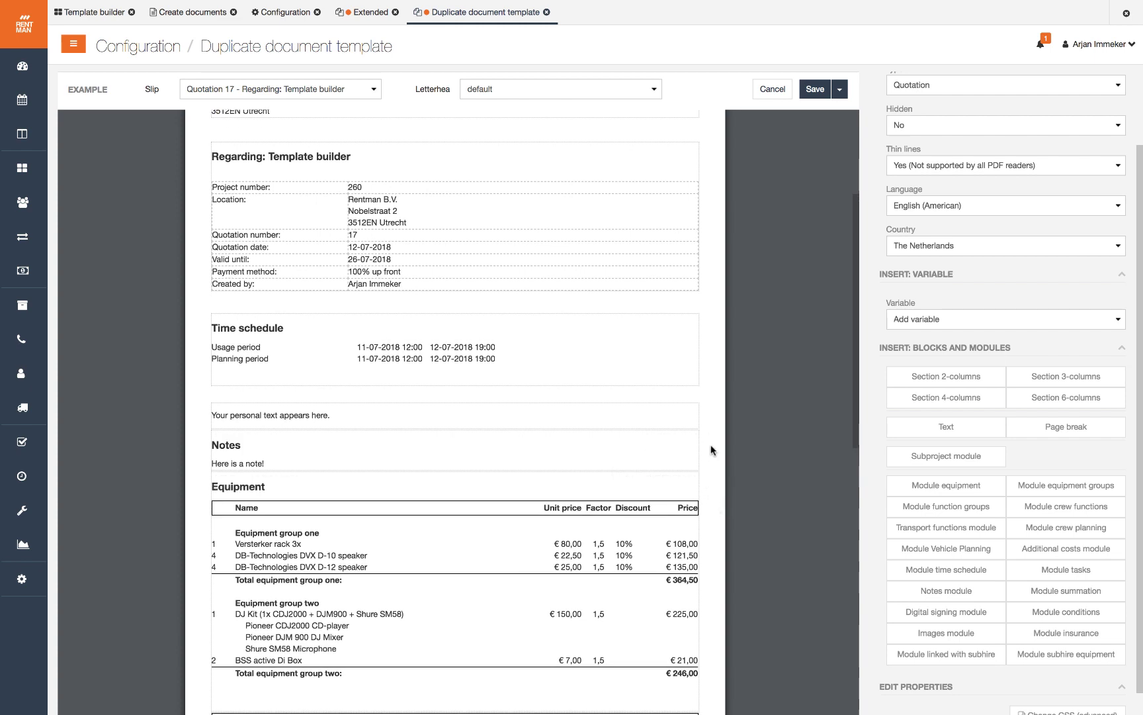
Insert a two-column section between the project details text block and the time schedule.
scroll(712, 420, up, 3)
scroll(712, 413, up, 2)
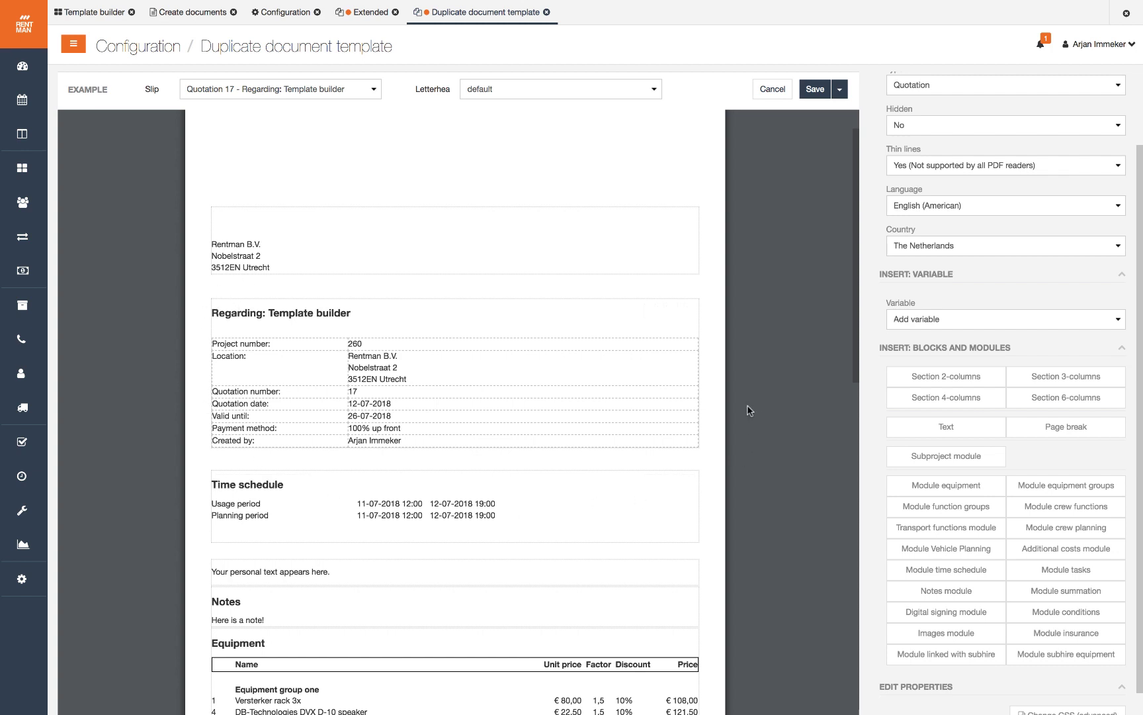
drag(941, 384, 609, 400)
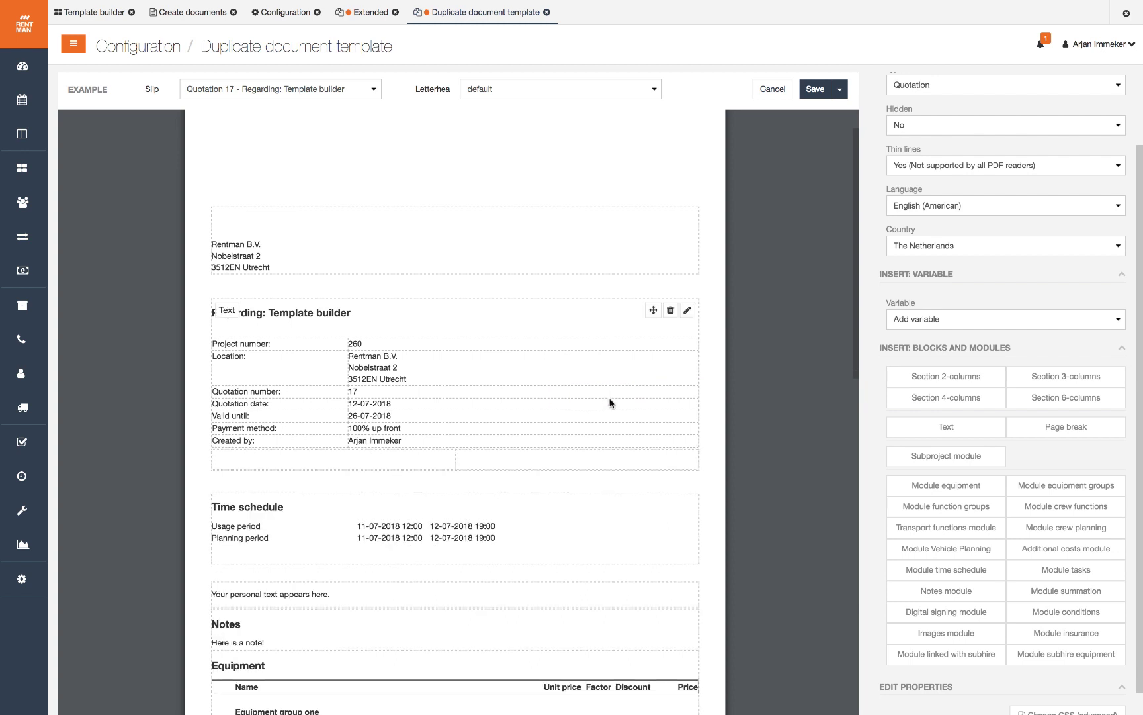
Narrow the section's left column to about a quarter of its width and move the project details text block into the right column.
drag(455, 459, 374, 459)
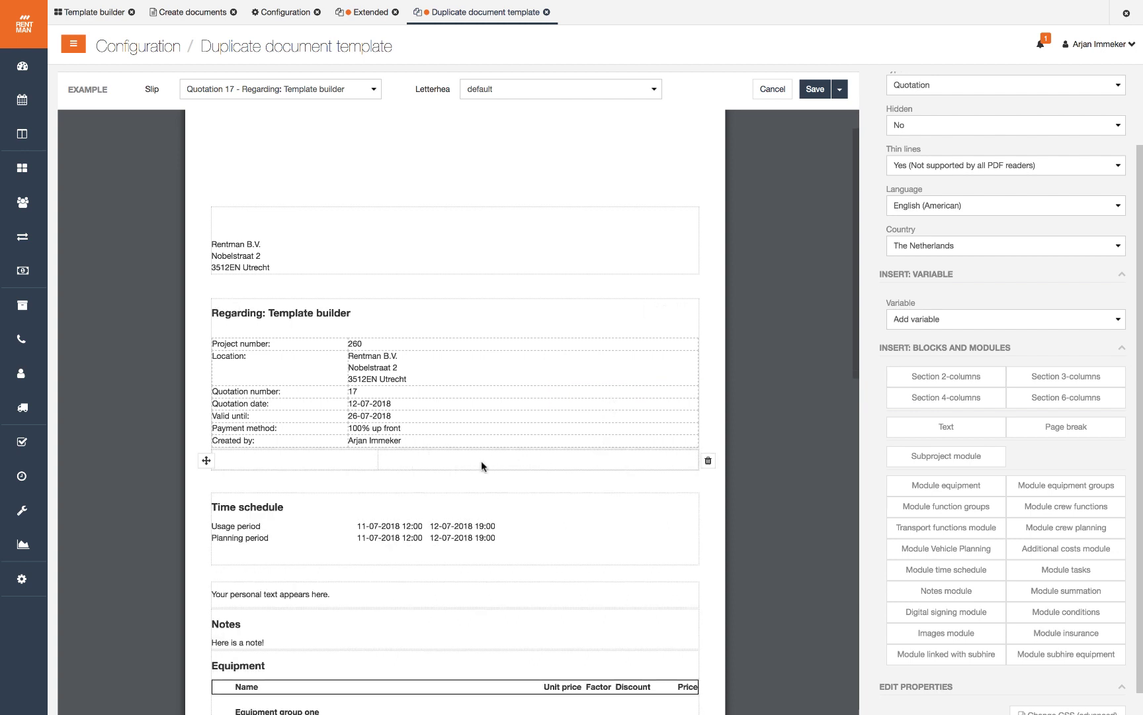
drag(654, 311, 572, 288)
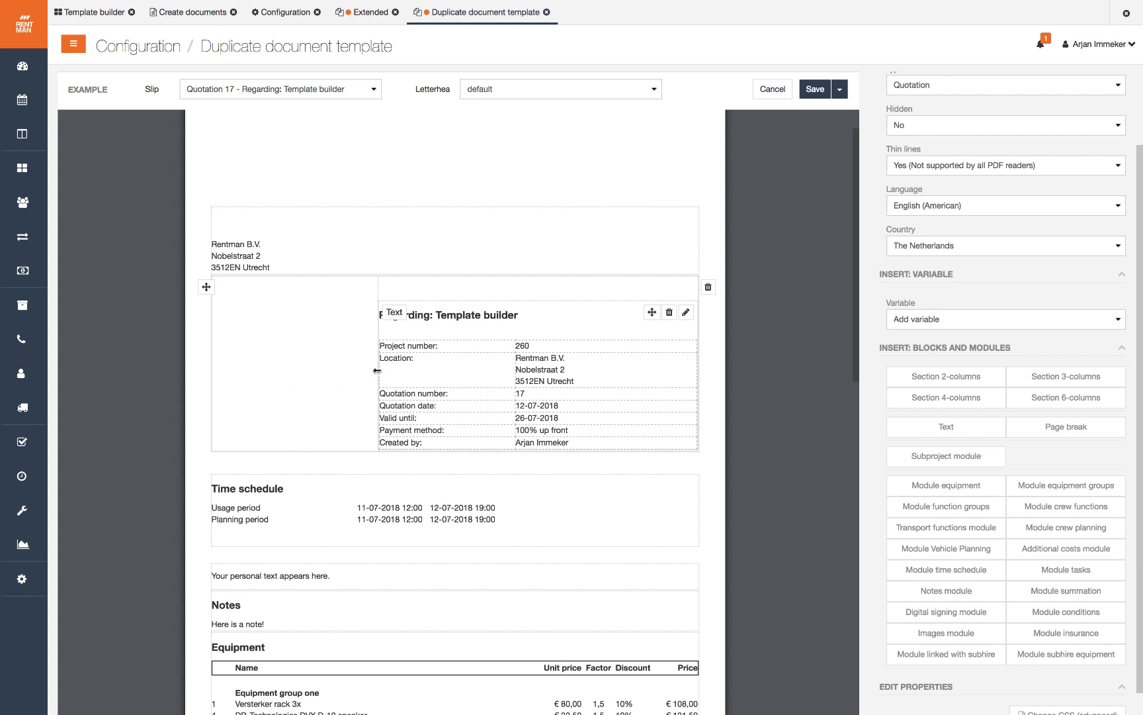
drag(378, 368, 336, 370)
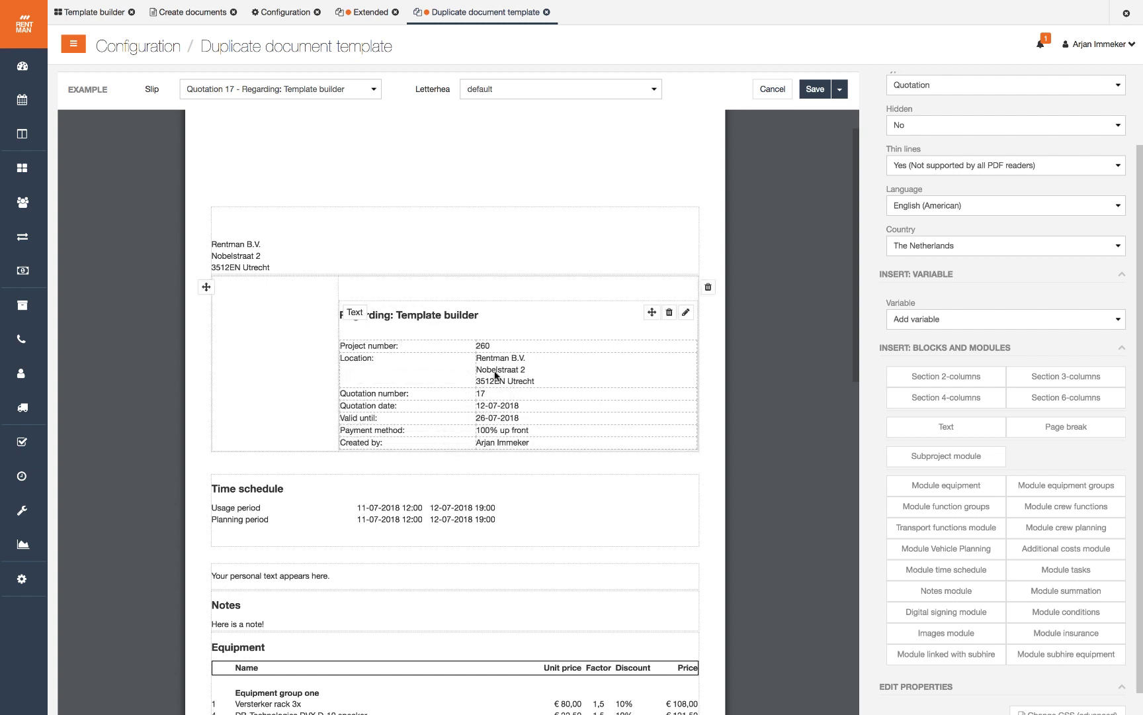
Insert a table row above Project number in the project details text block and label it "Project name:".
click(686, 312)
click(684, 315)
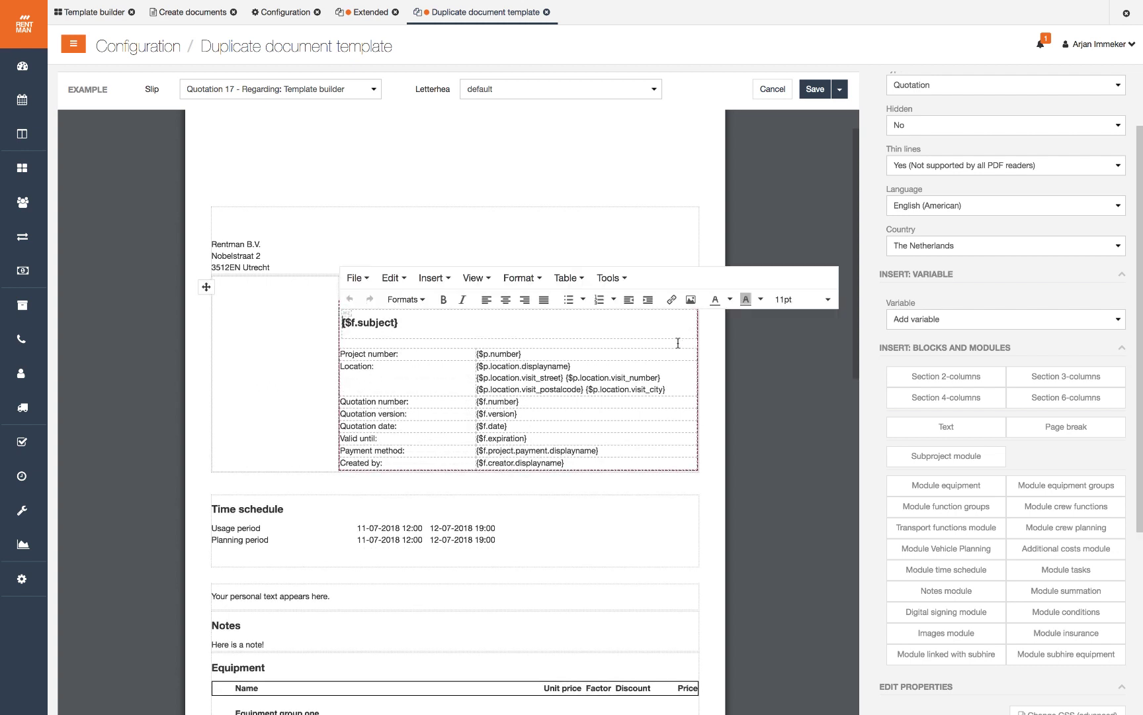
click(465, 354)
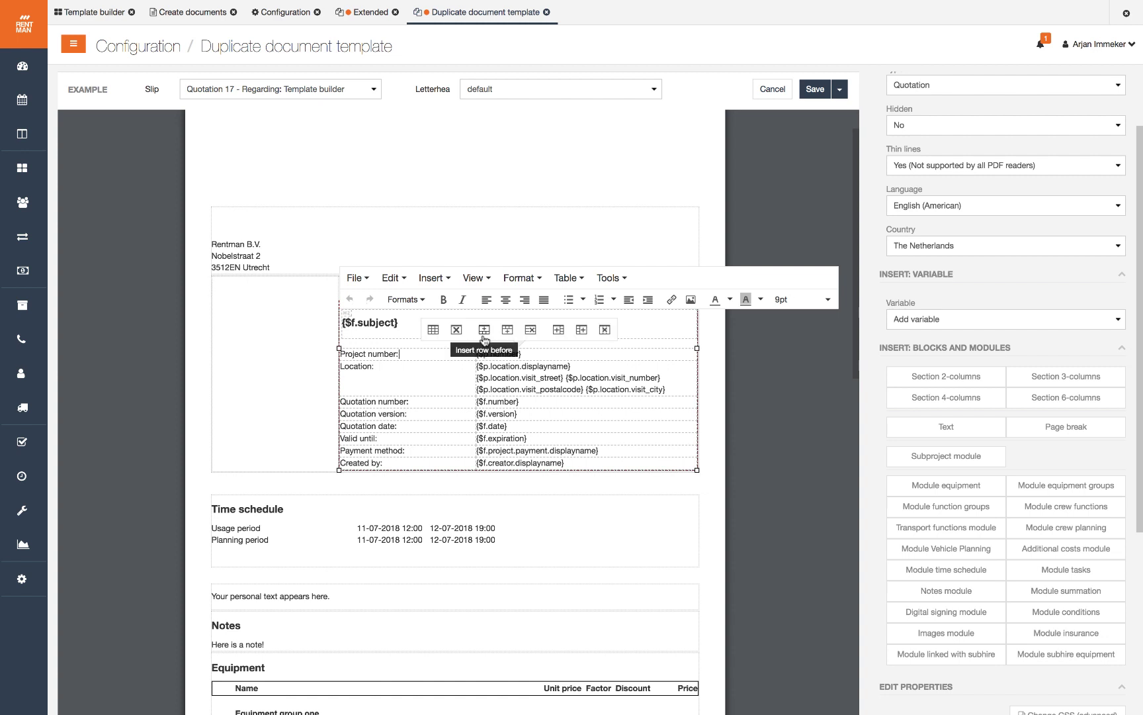
click(483, 331)
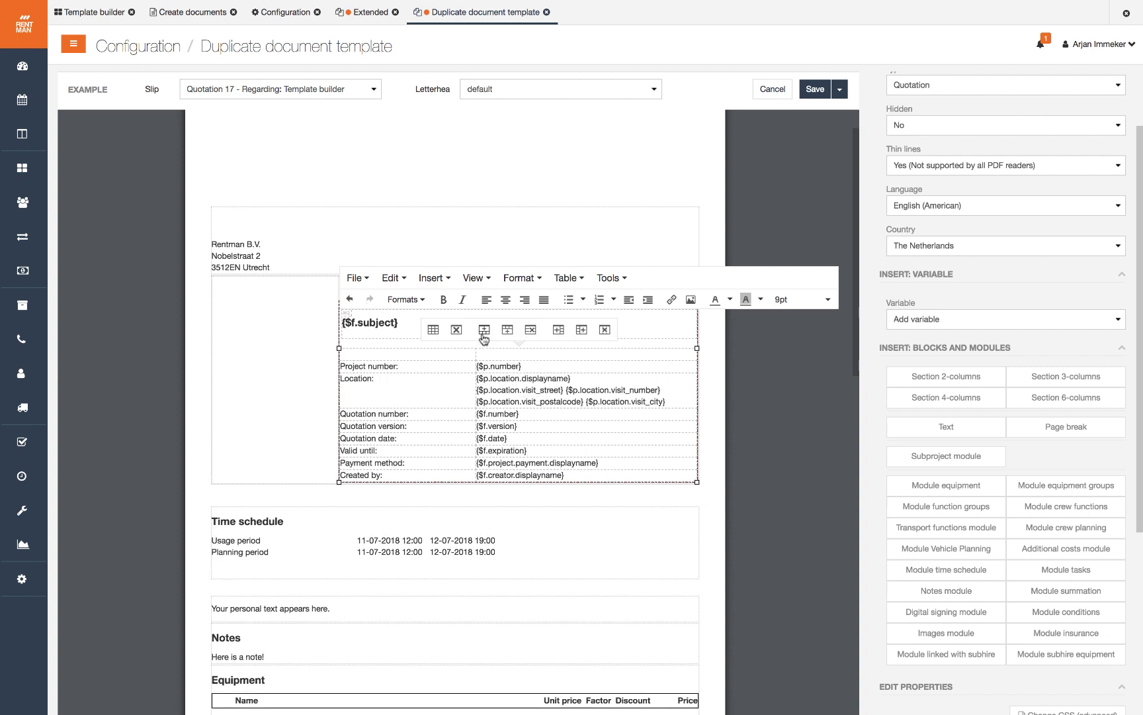
click(378, 354)
text(Project name:)
Insert the Quotation > Project > Name variable into the value cell beside "Project name:" and finish editing the text block.
click(1115, 321)
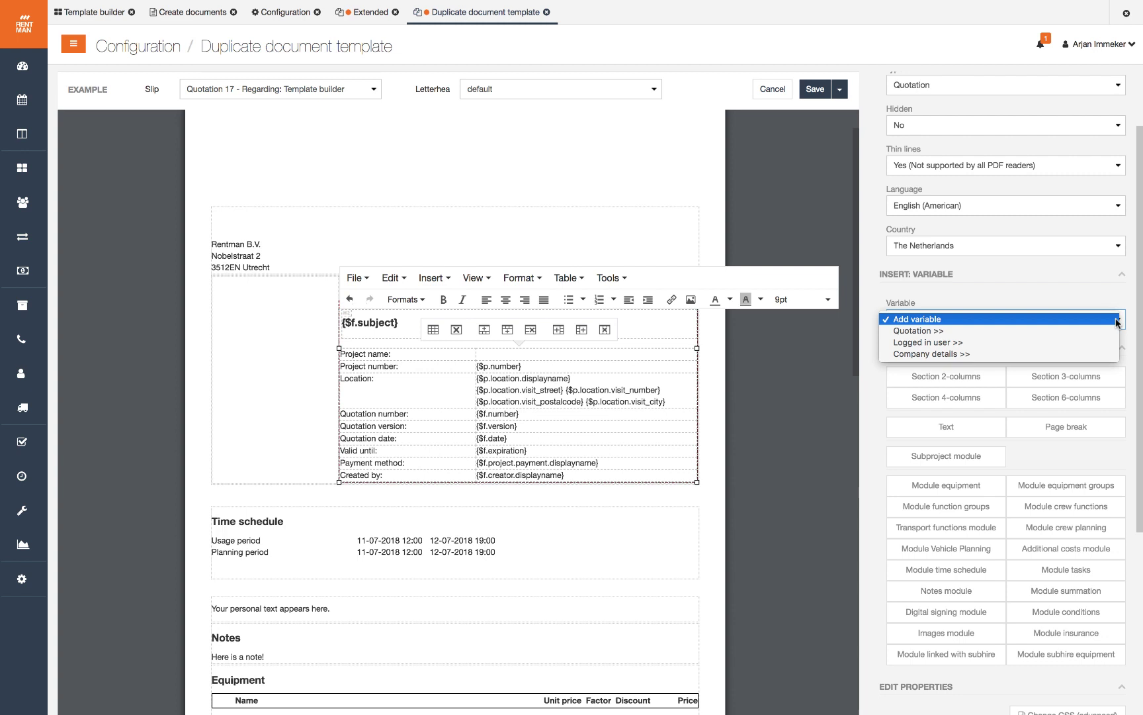
click(961, 329)
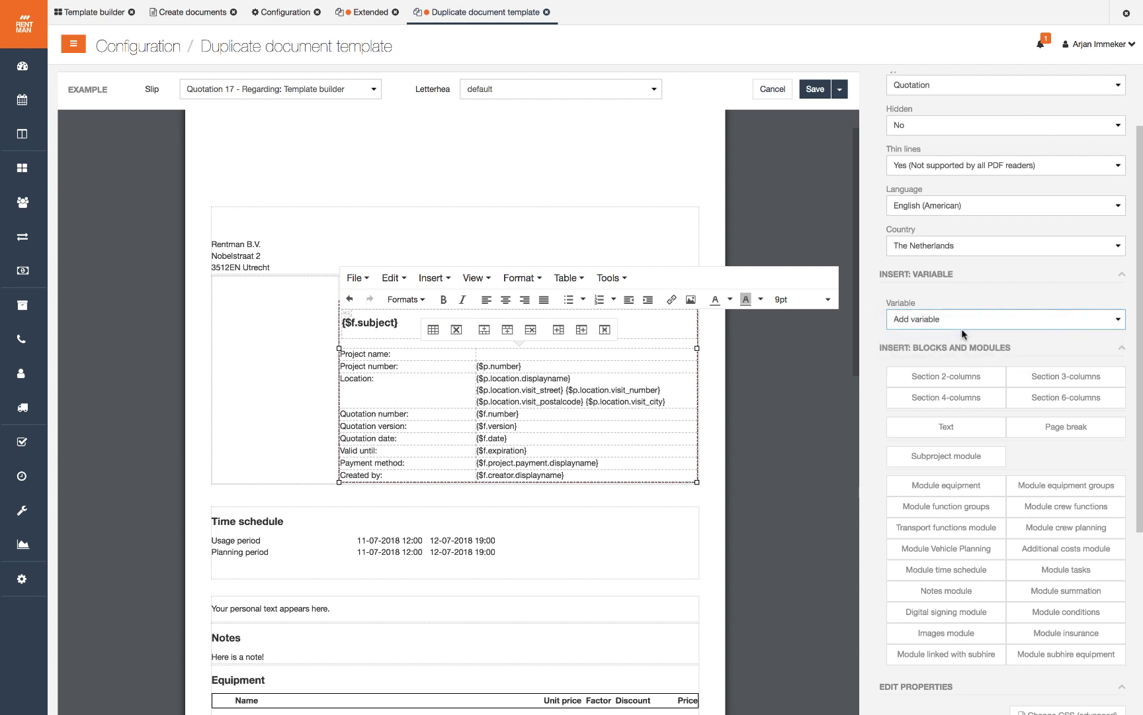
click(961, 340)
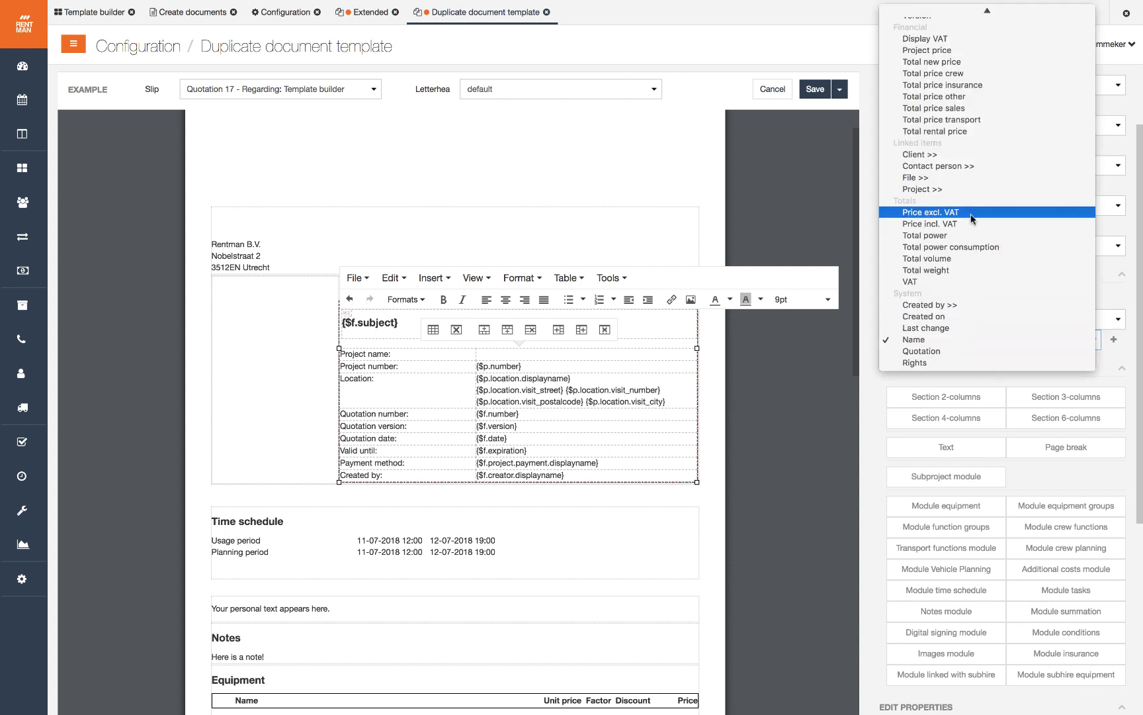
click(968, 190)
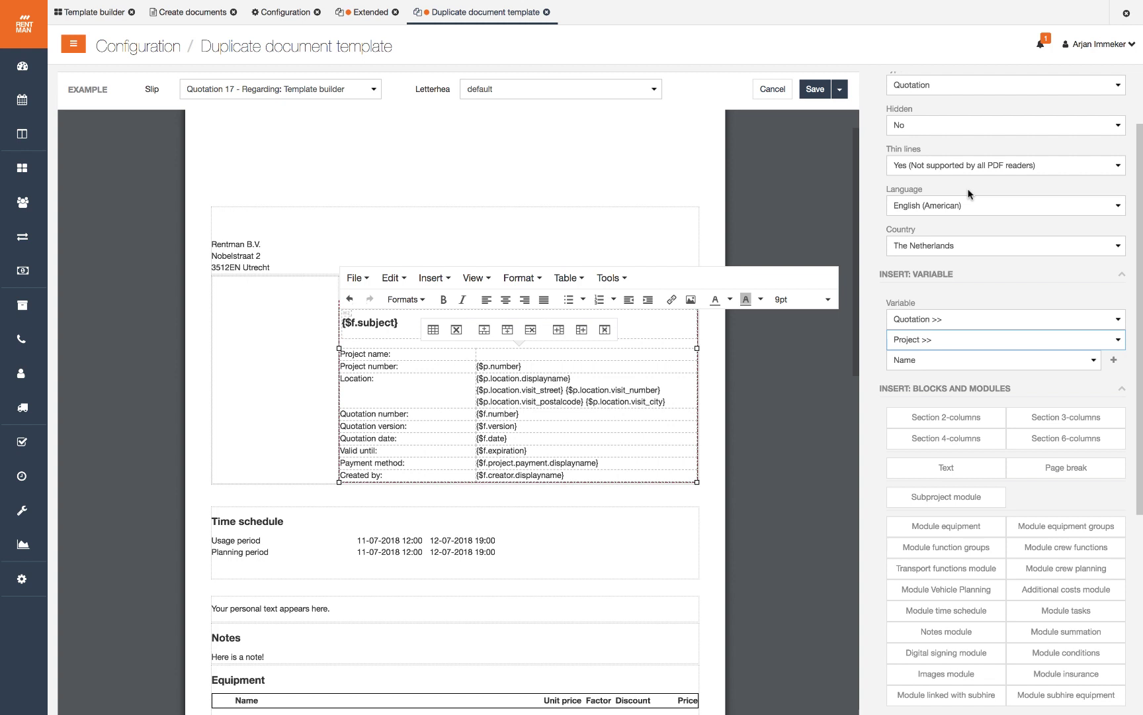
click(995, 363)
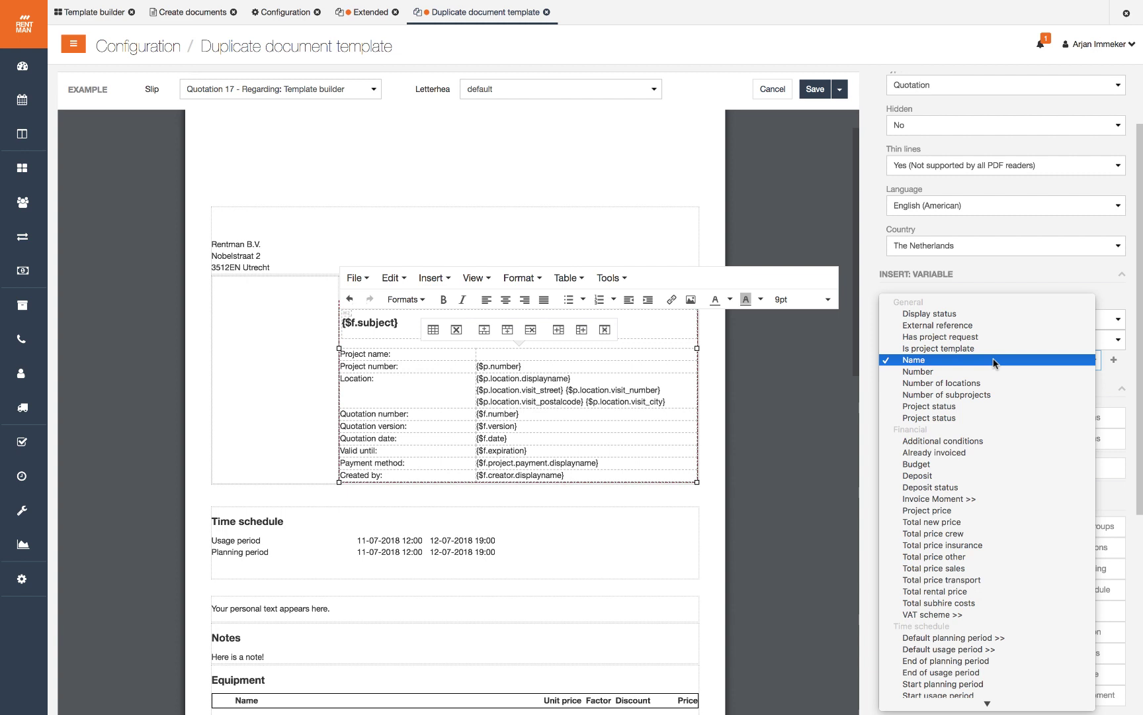
click(995, 363)
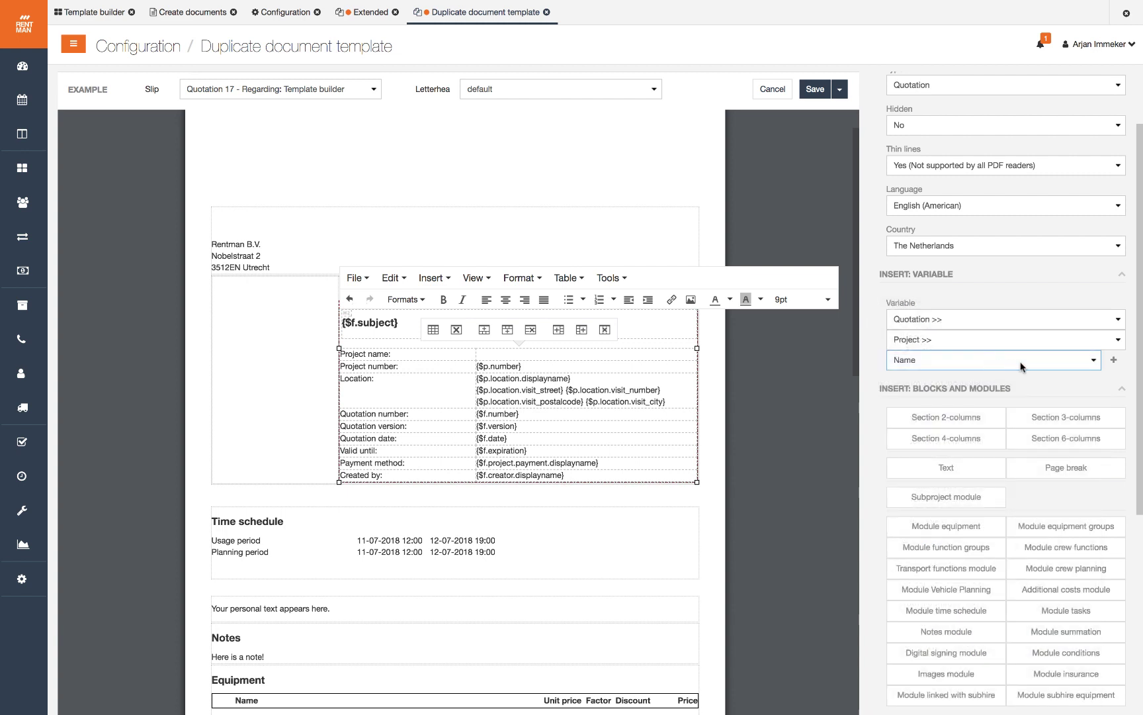
click(1114, 362)
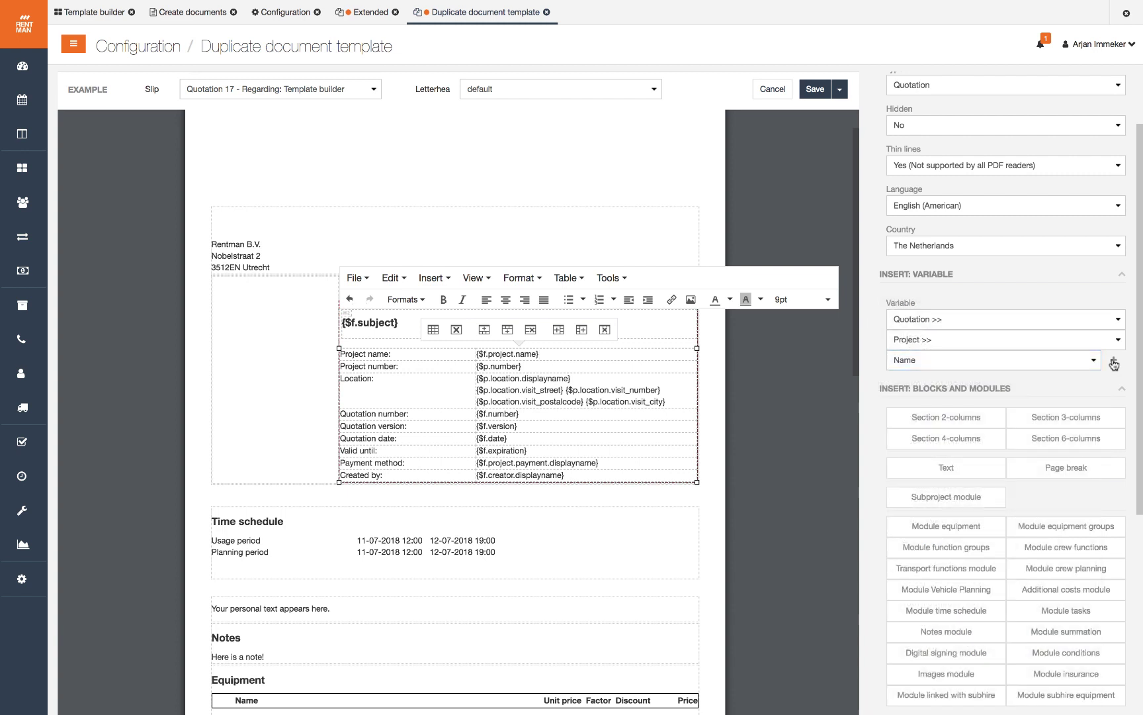
click(714, 391)
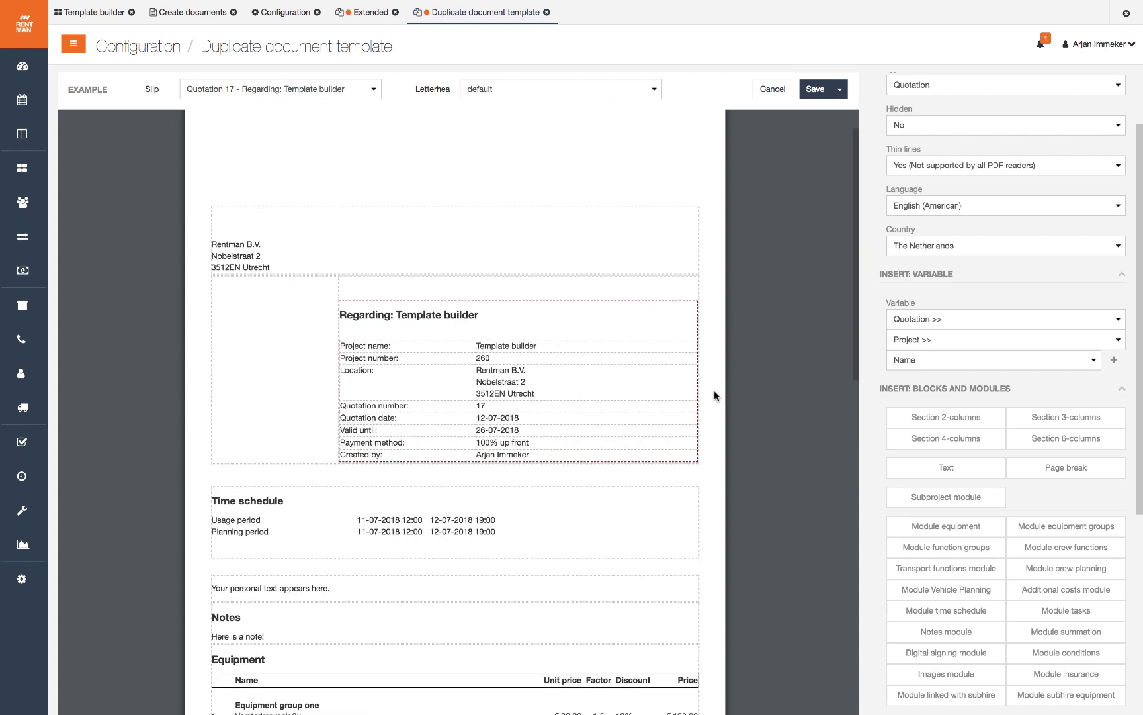
Insert a page break between the notes and the equipment module.
scroll(714, 391, down, 5)
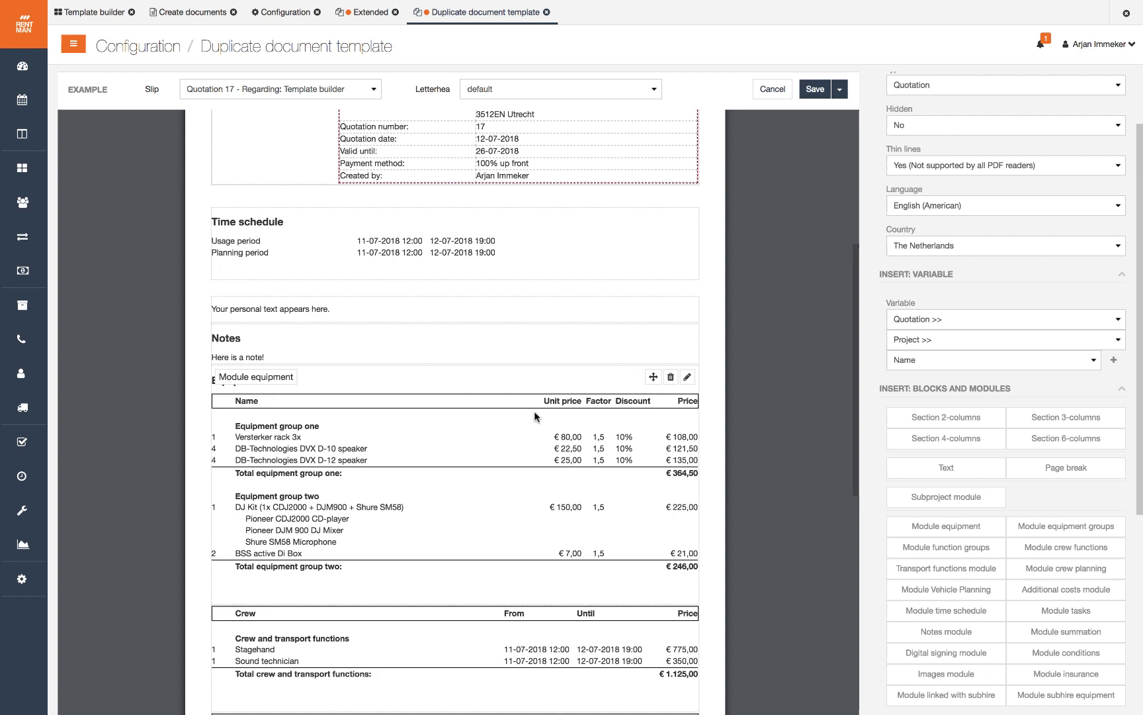
drag(1062, 467, 523, 361)
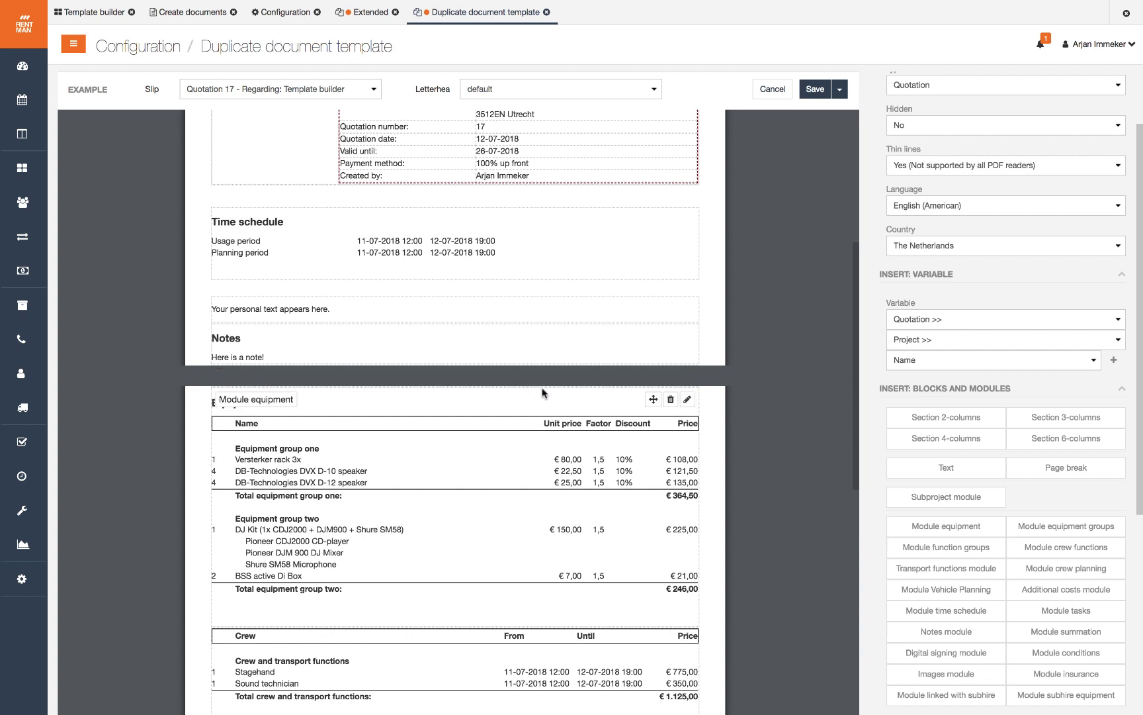
Set the equipment module to display the total sum of all equipment and the discount in the total sum, and save.
click(688, 400)
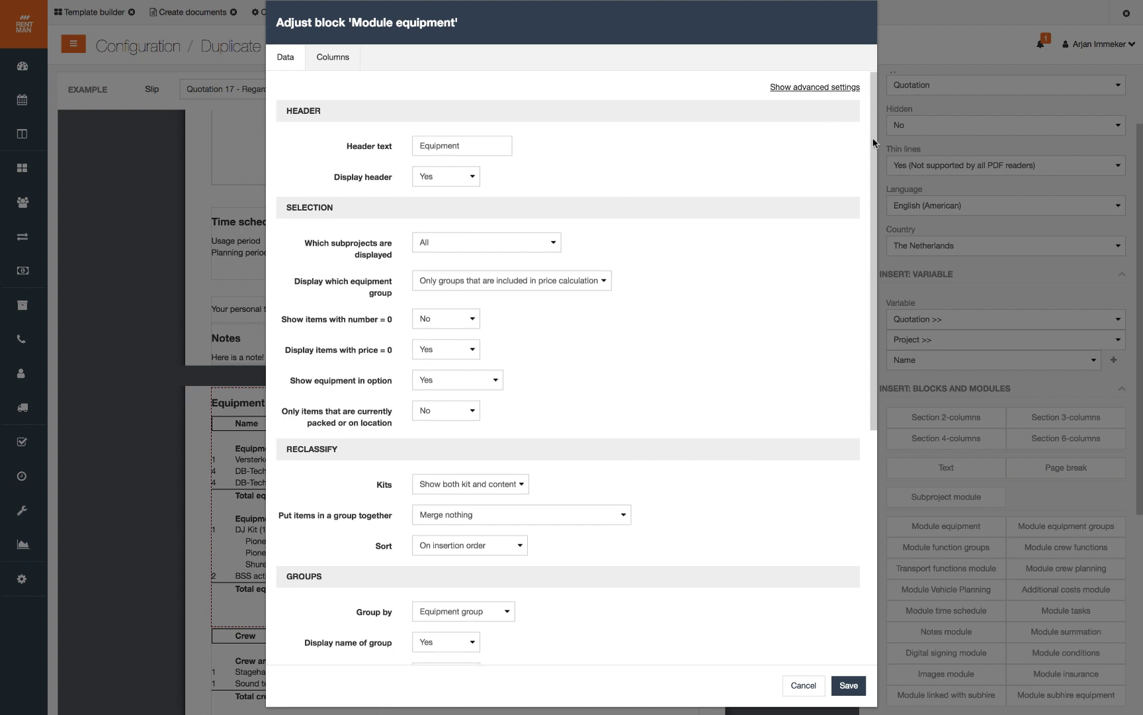
drag(873, 139, 869, 402)
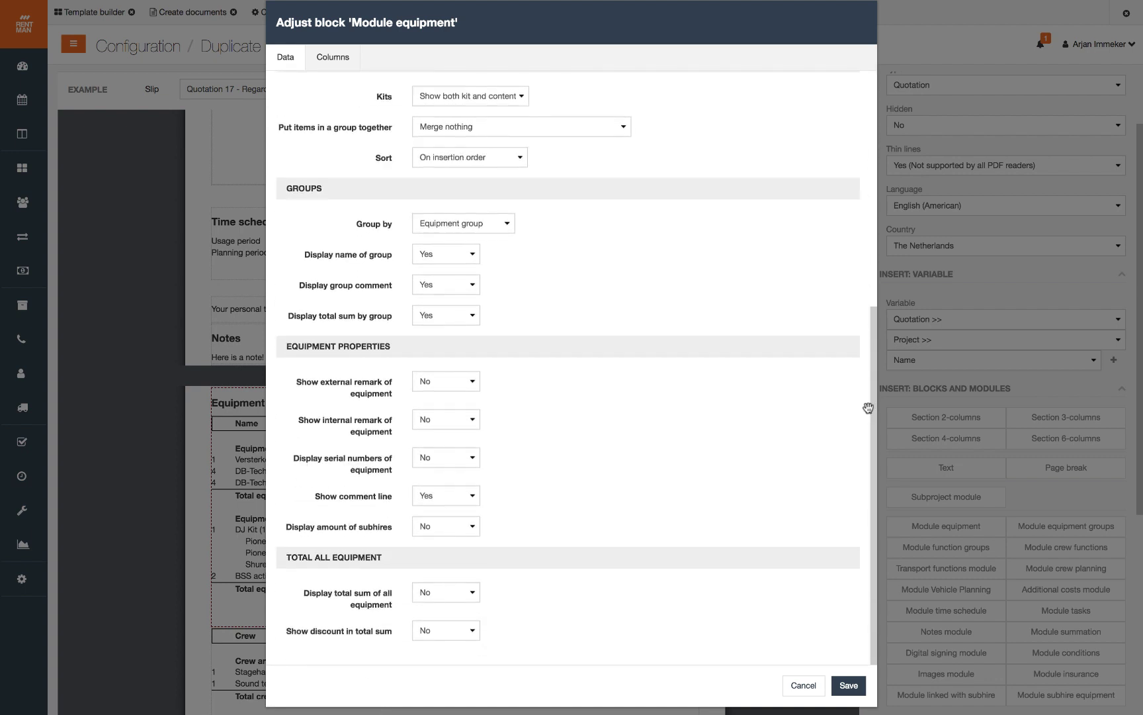
click(473, 595)
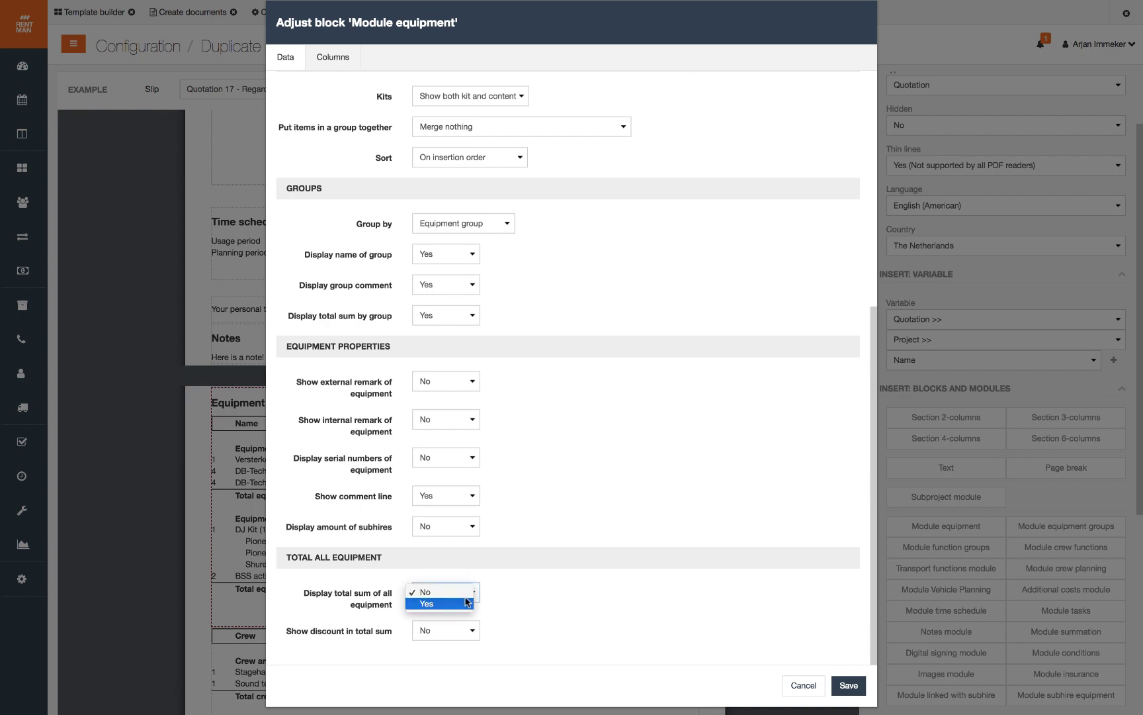
click(466, 603)
click(474, 634)
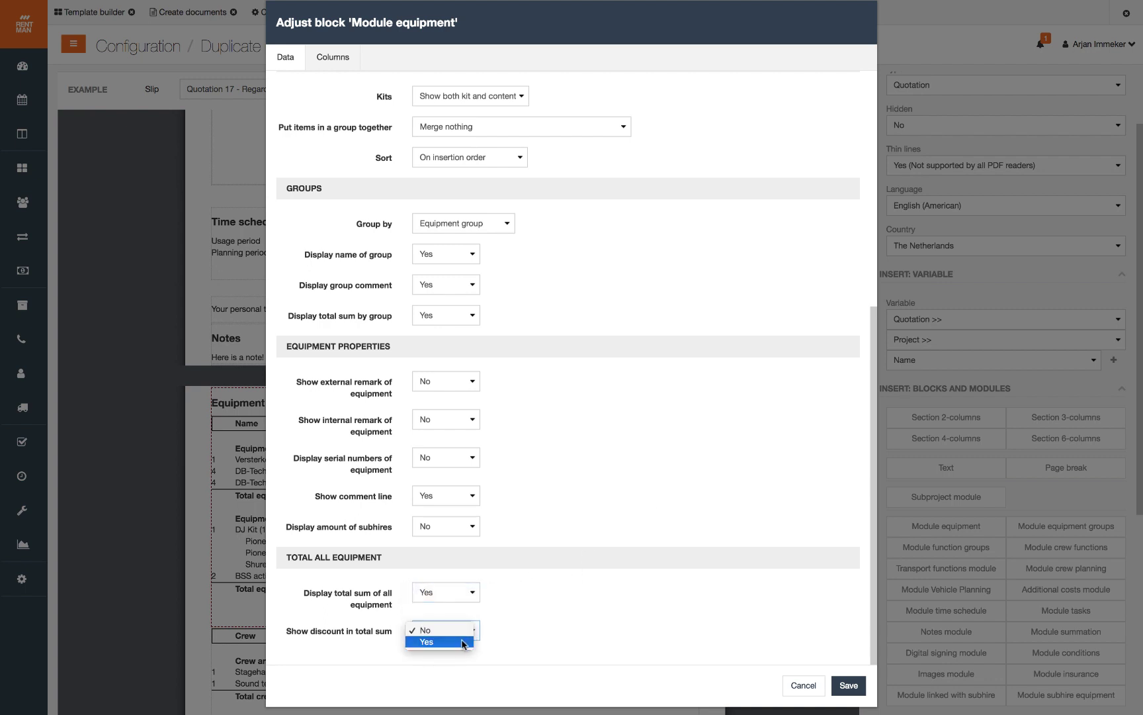
click(462, 639)
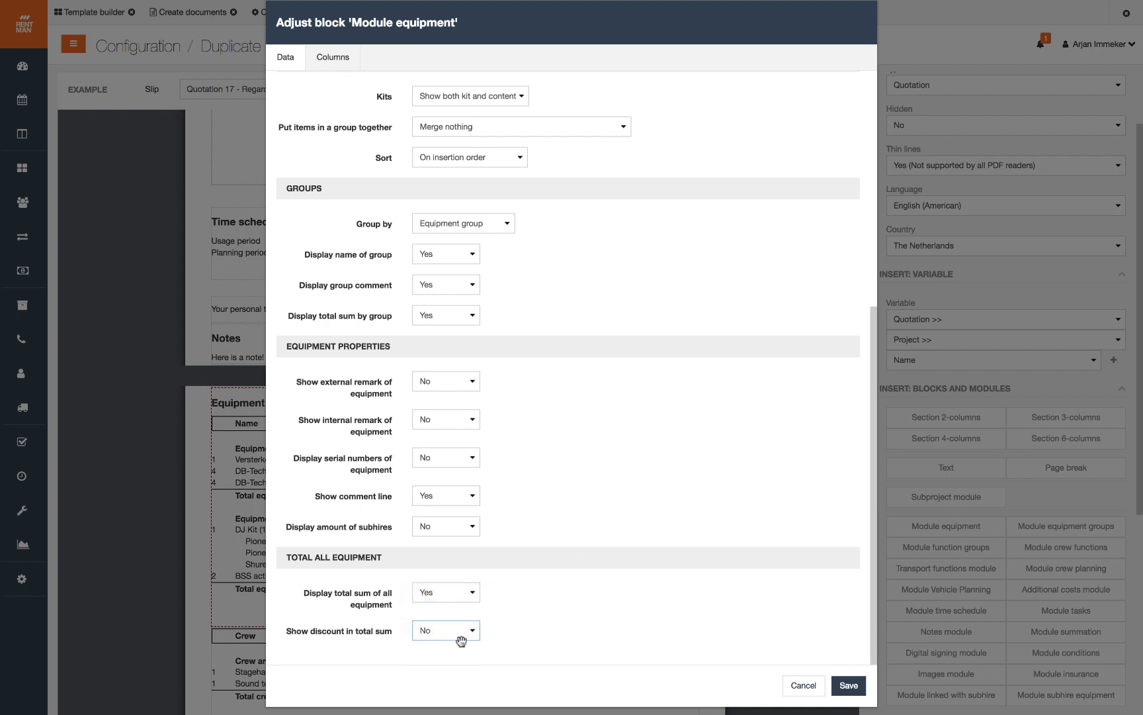
click(848, 687)
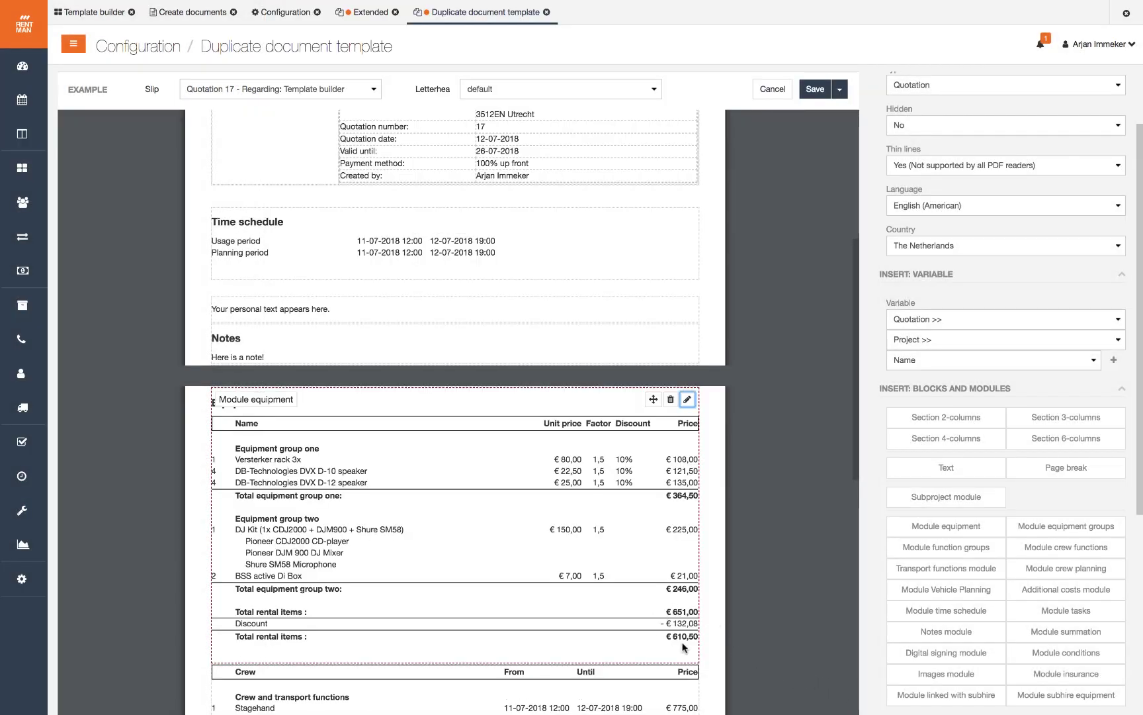
Add a column for the Equipment planning > Equipment > Type (item/case/kit) variable to the equipment module.
mouse_move(636, 616)
click(687, 400)
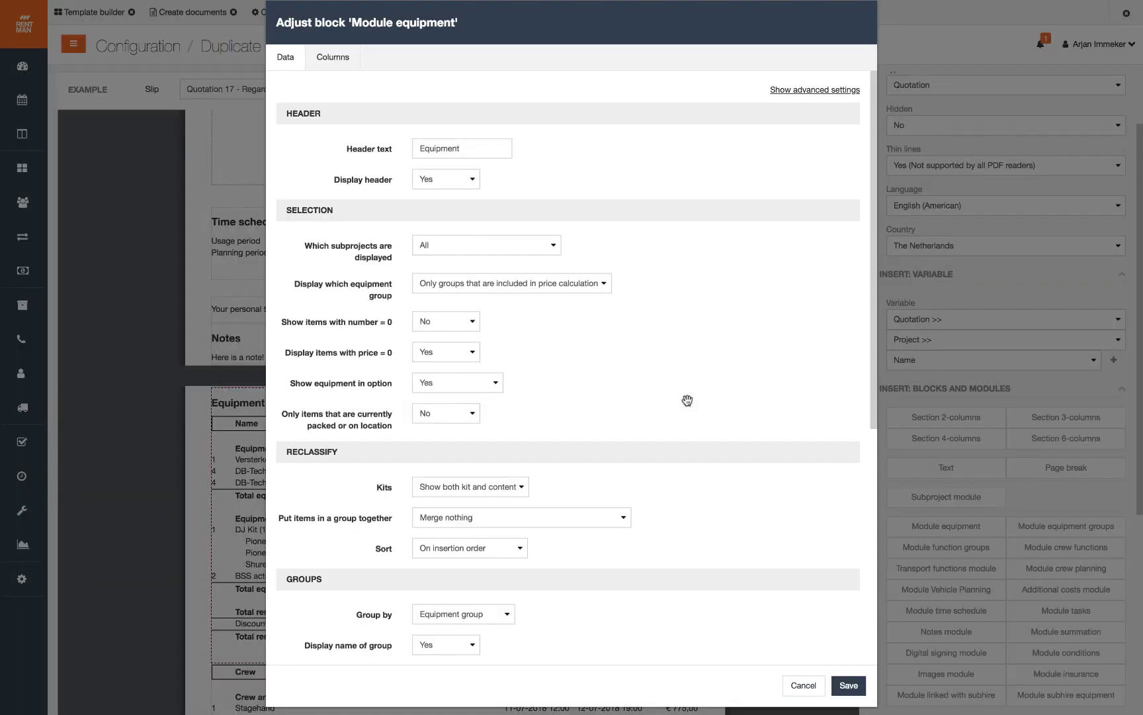
click(338, 59)
click(441, 117)
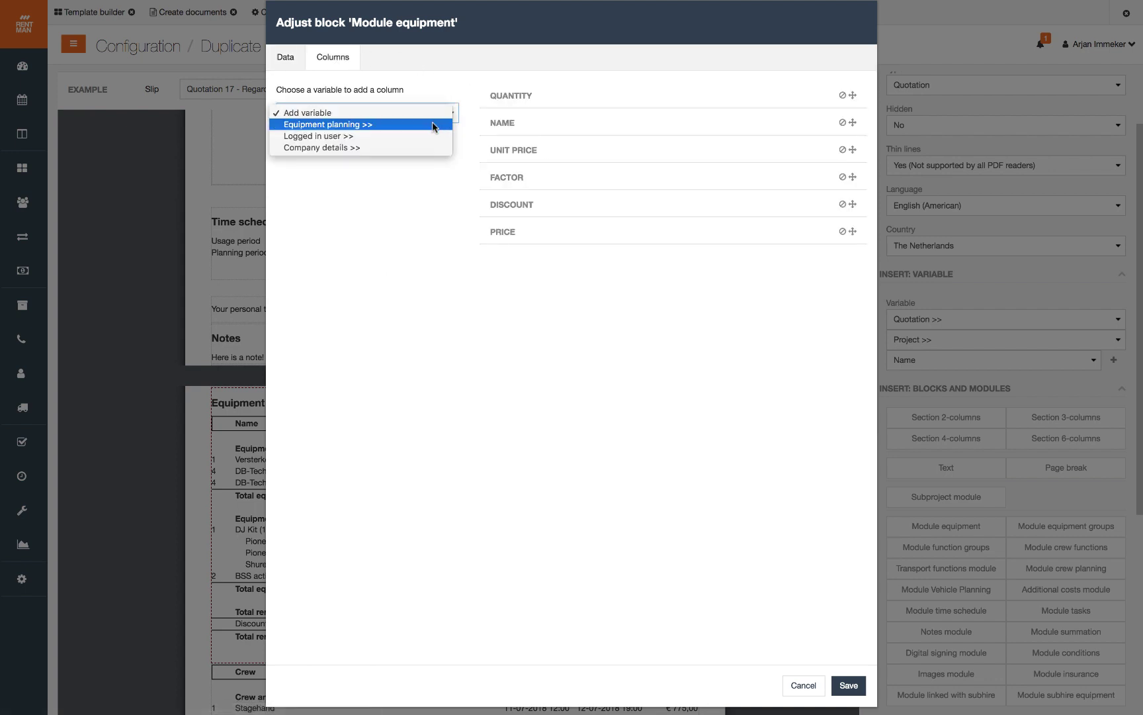
click(432, 125)
click(437, 133)
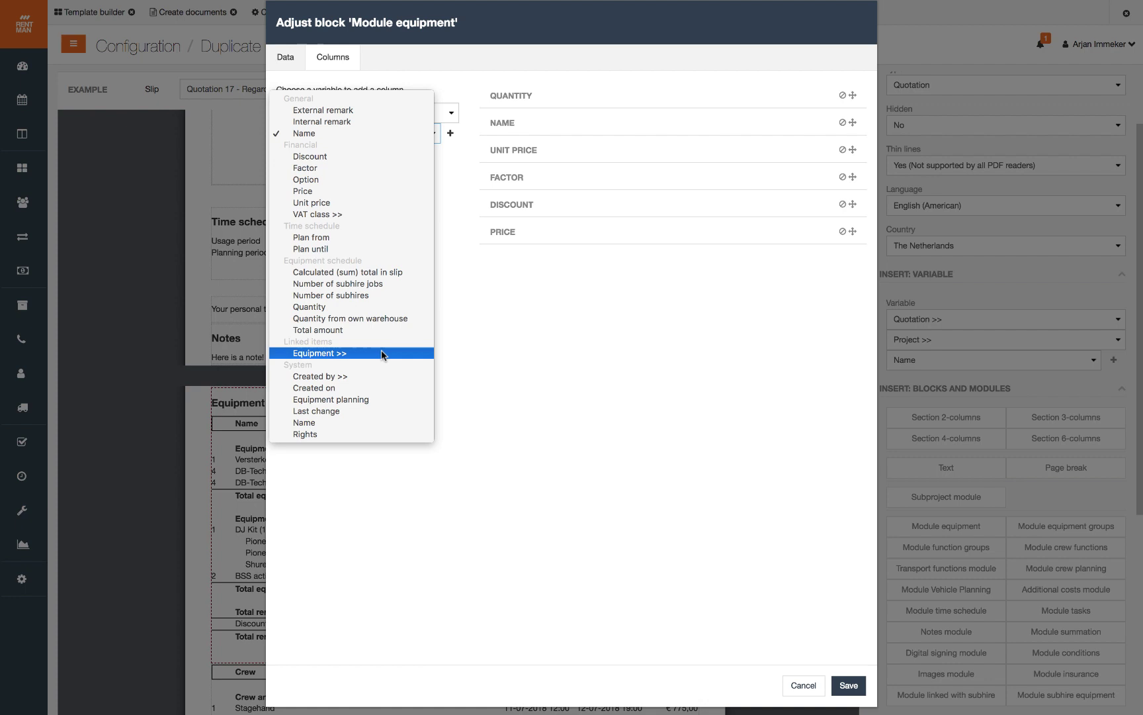
click(382, 349)
click(433, 156)
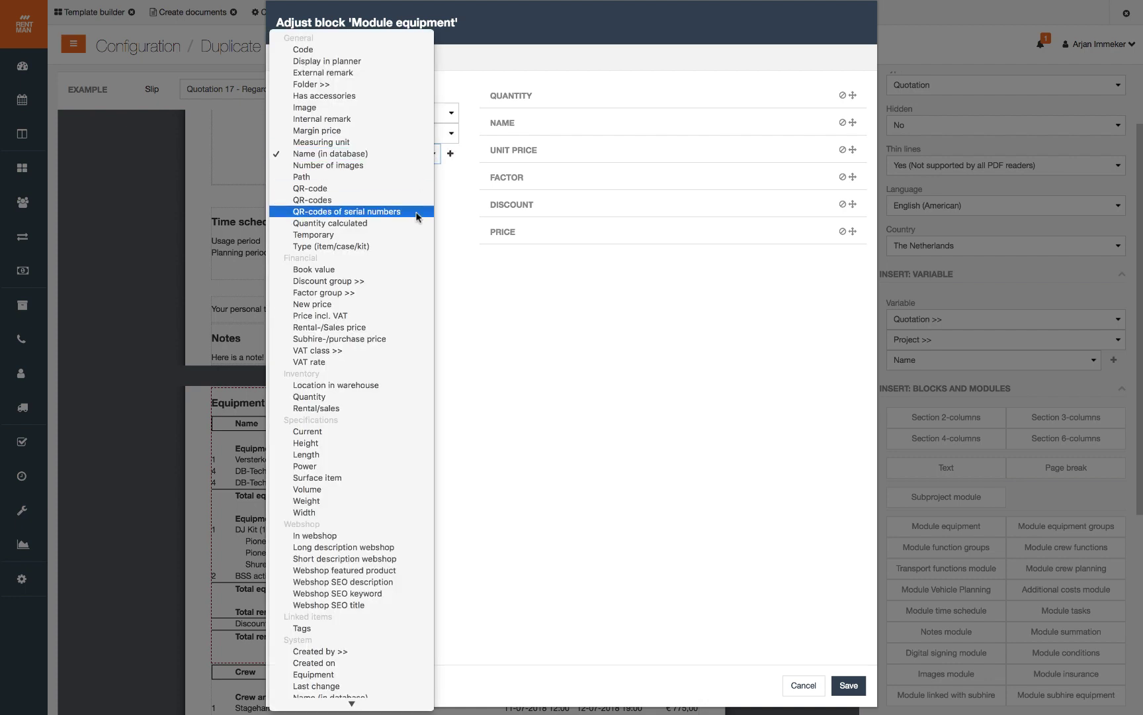
click(406, 246)
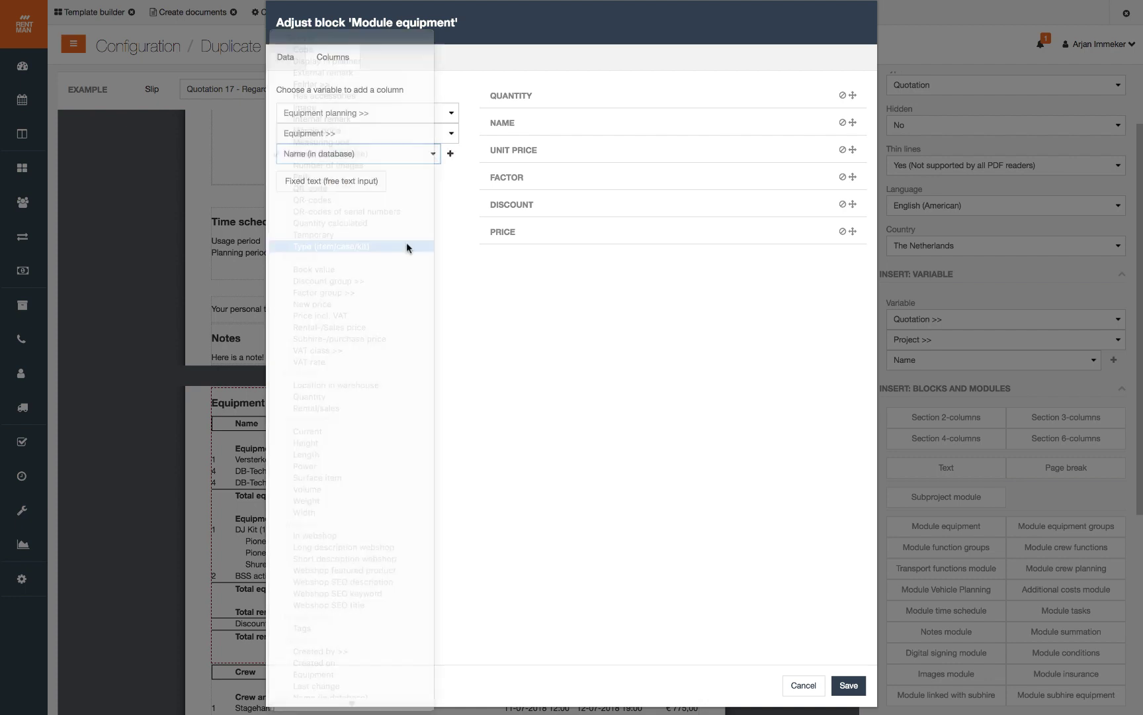
click(451, 156)
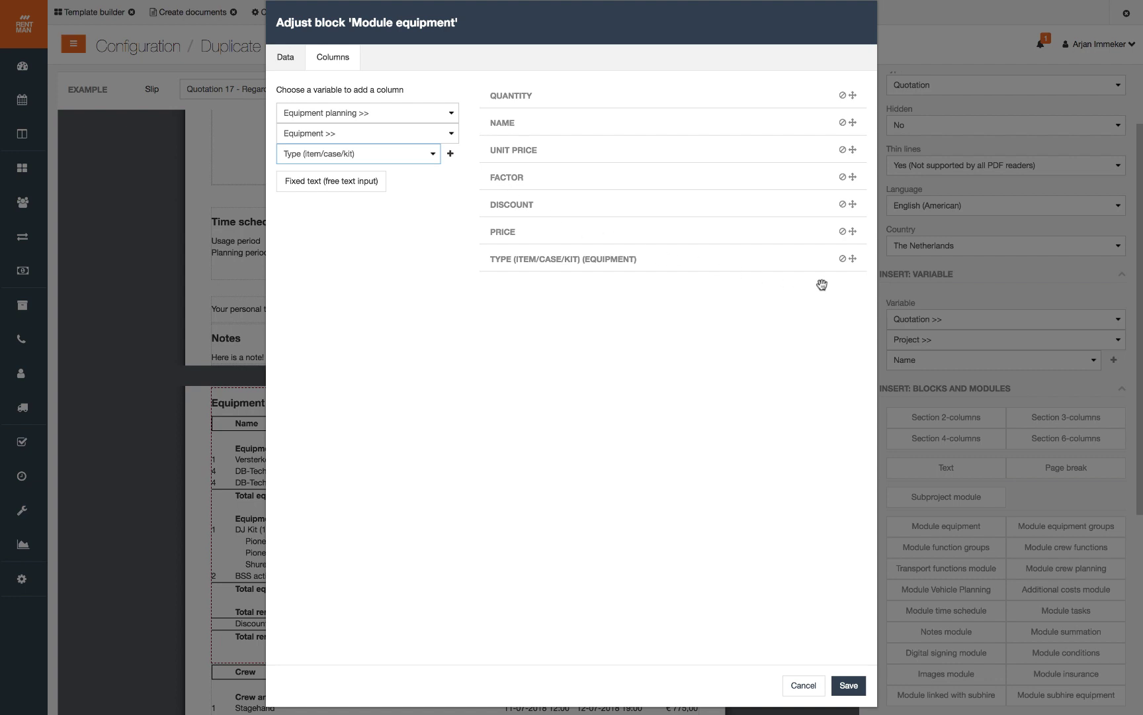
Move the Type (item/case/kit) column between Quantity and Name, expand its settings, and save the equipment module.
drag(854, 260, 857, 118)
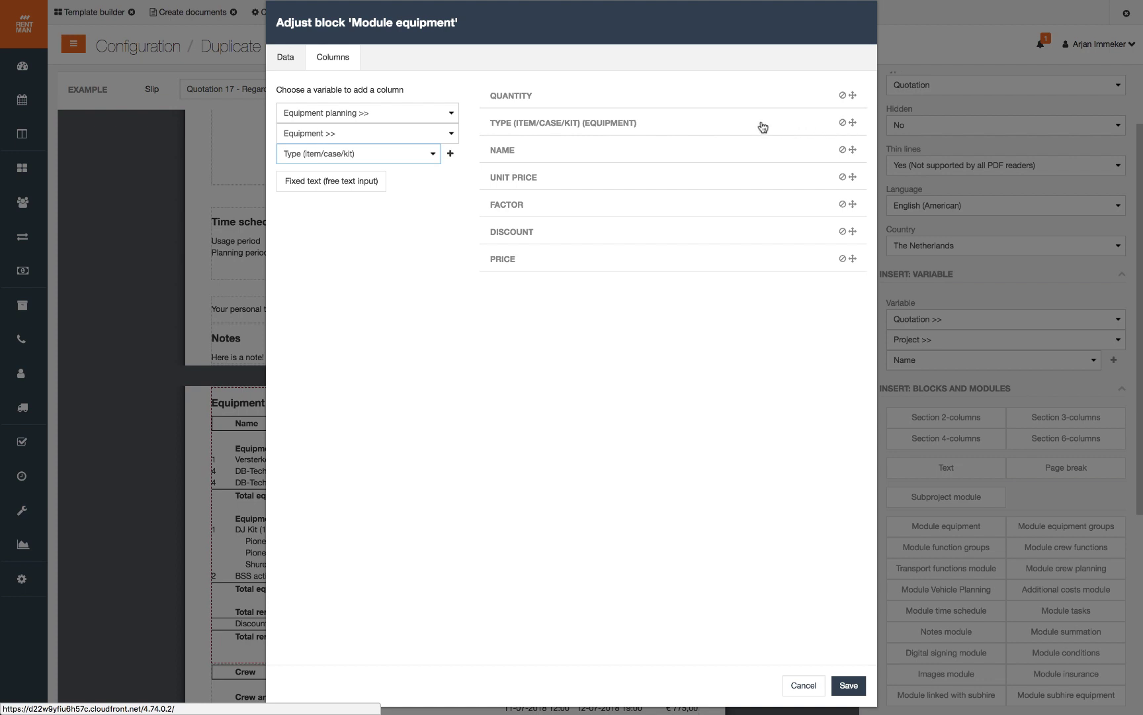
click(594, 123)
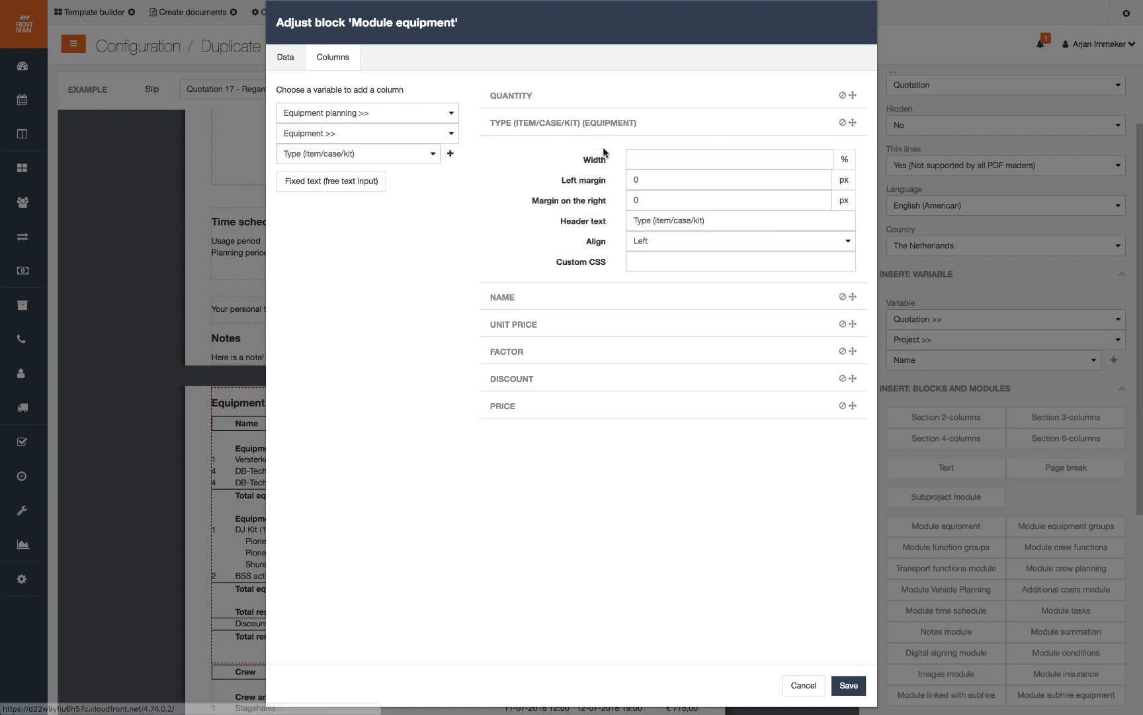
click(653, 161)
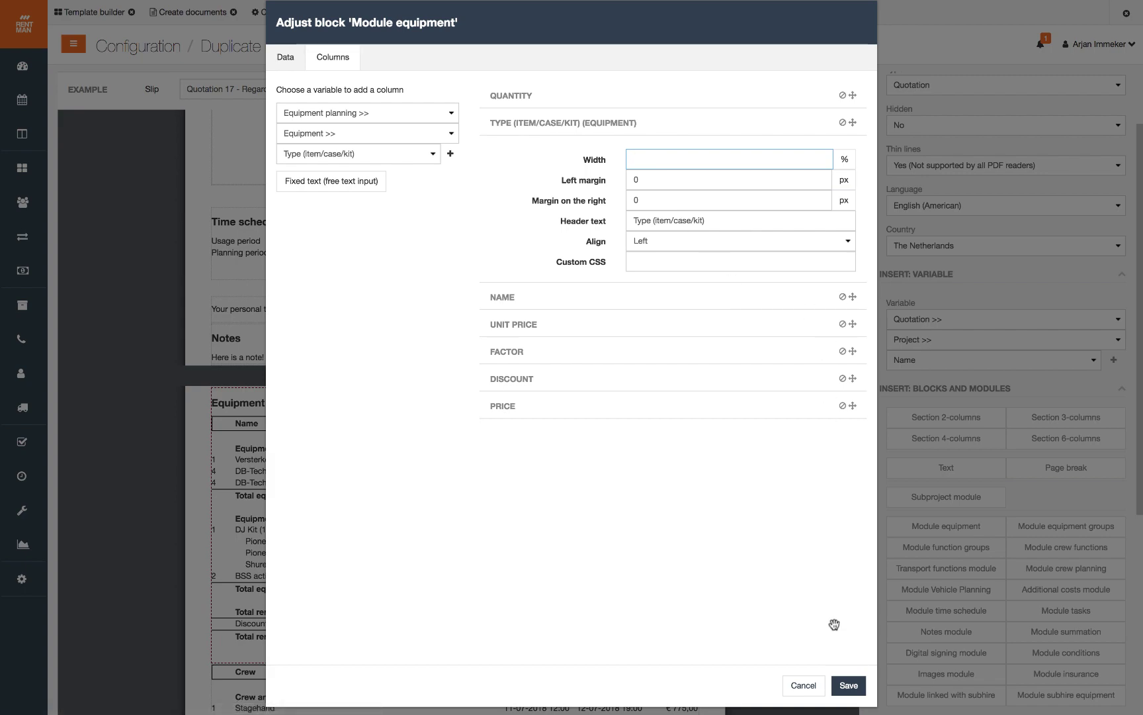
click(850, 687)
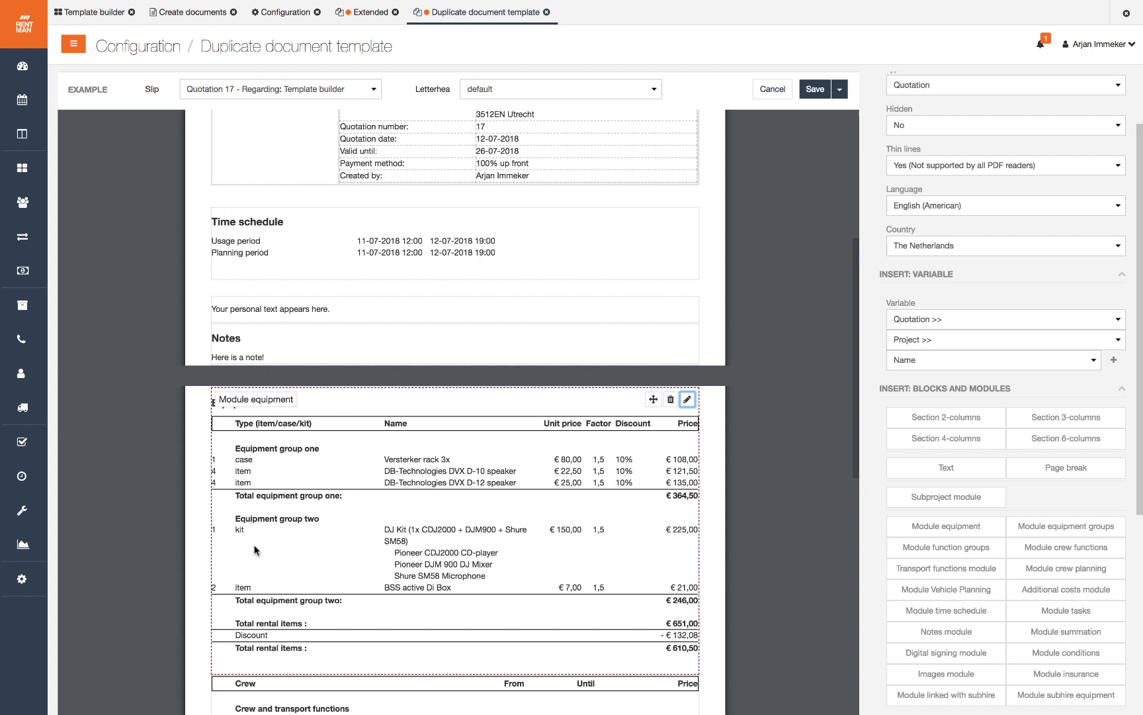
Set the equipment module's left and right margins to 50 px and its border to Rounded.
key(super+a)
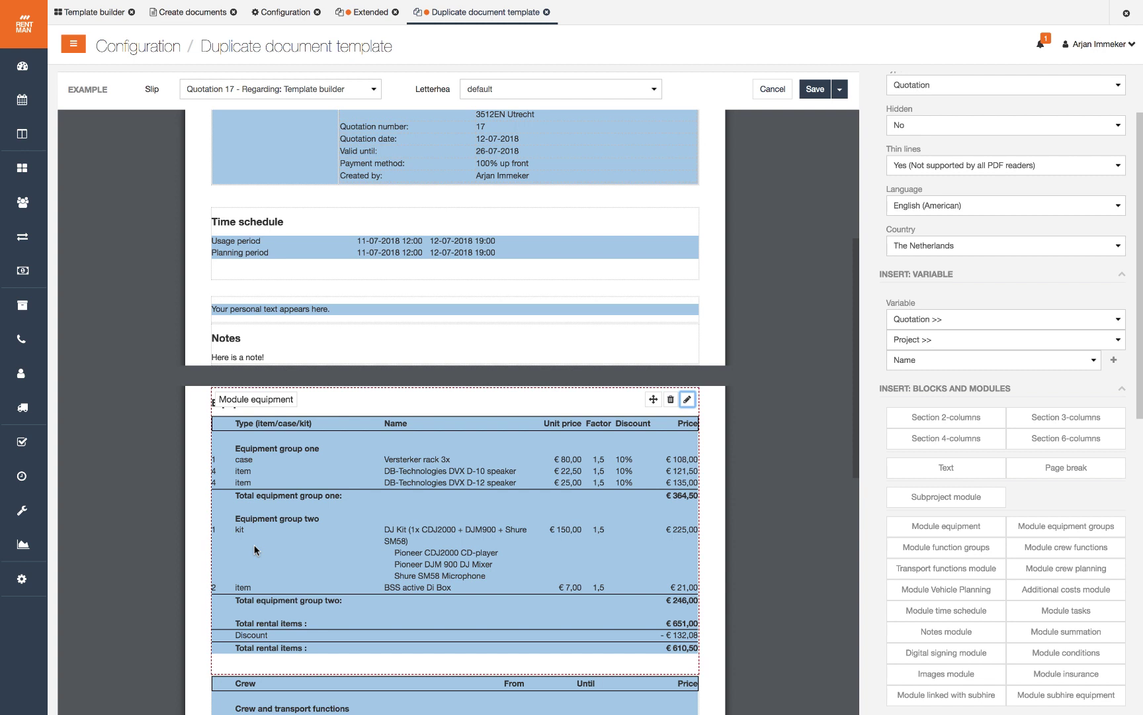
click(479, 422)
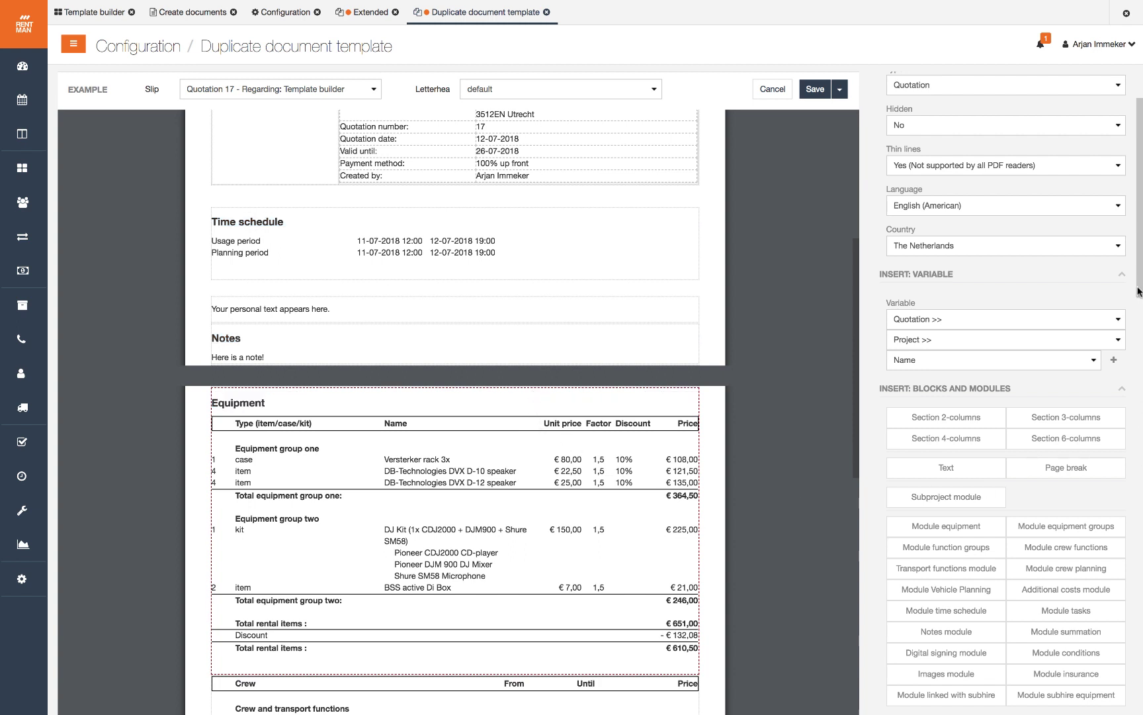
drag(1140, 291, 1129, 489)
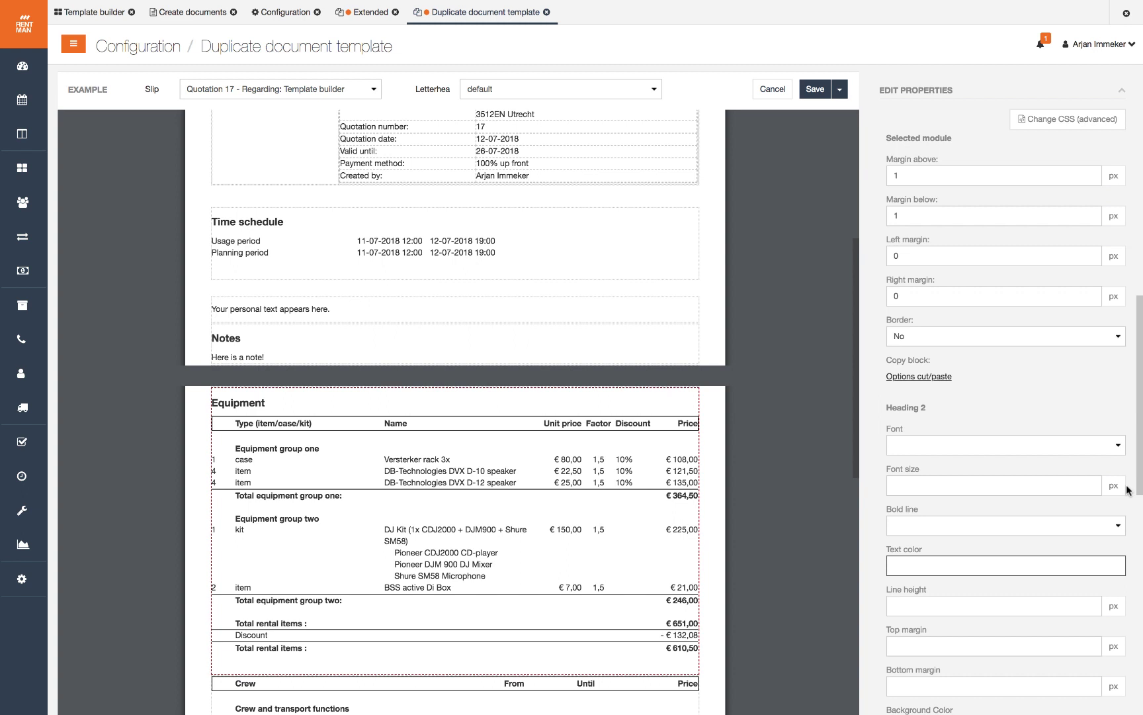
scroll(1128, 489, up, 2)
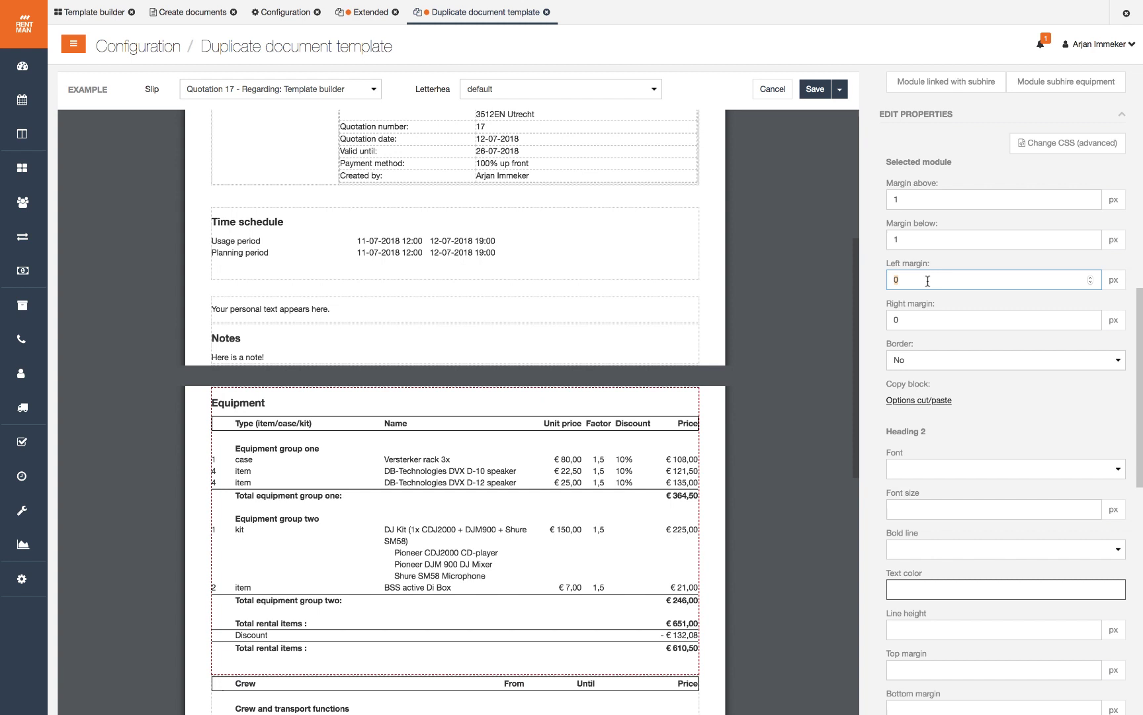
text(50)
key(Tab)
text(50)
click(964, 360)
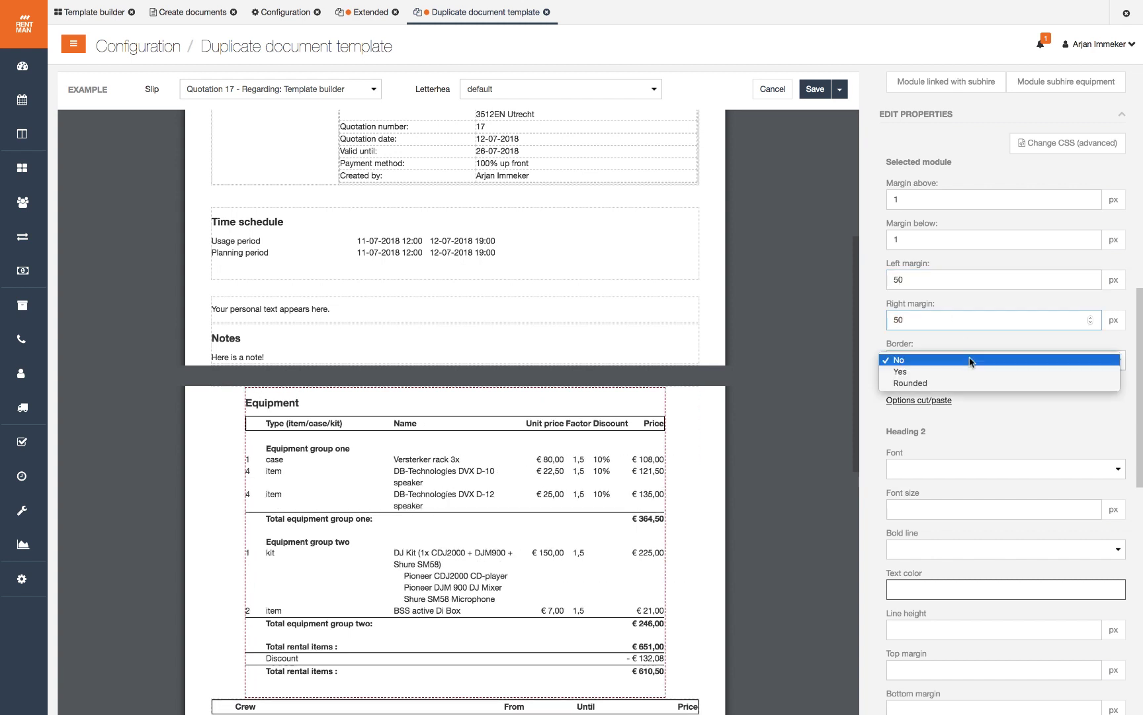
click(964, 384)
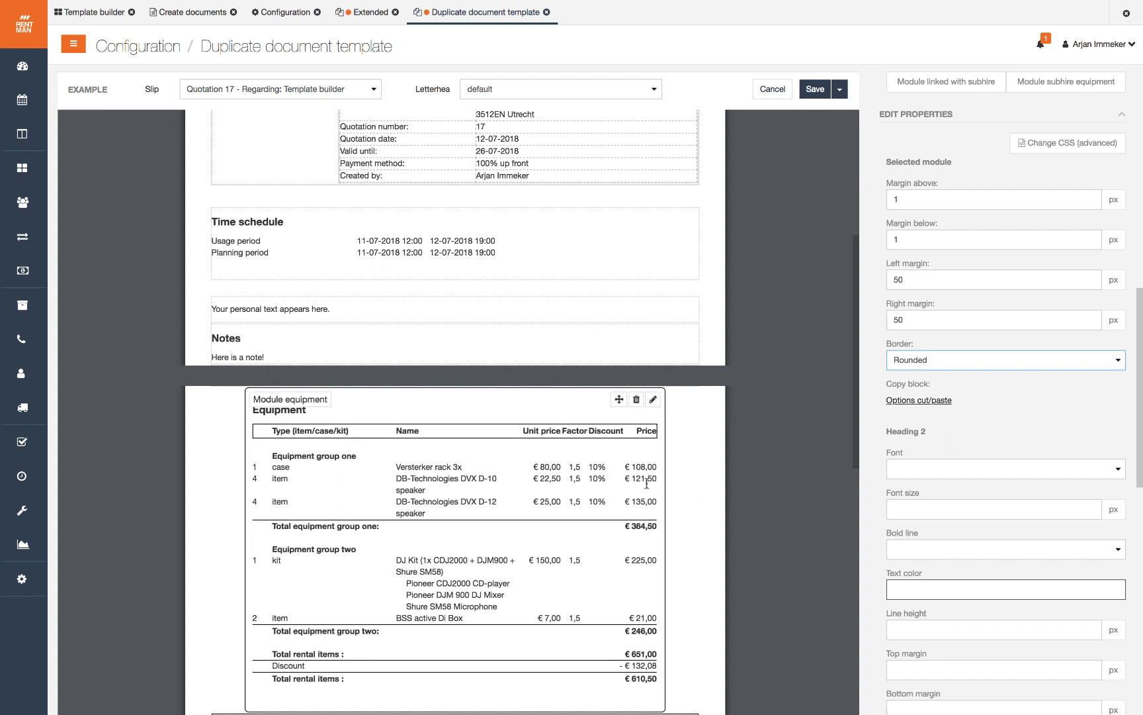
Set the Heading 2 text color to orange, rgb(236, 124, 48), using the Equipment heading.
click(360, 409)
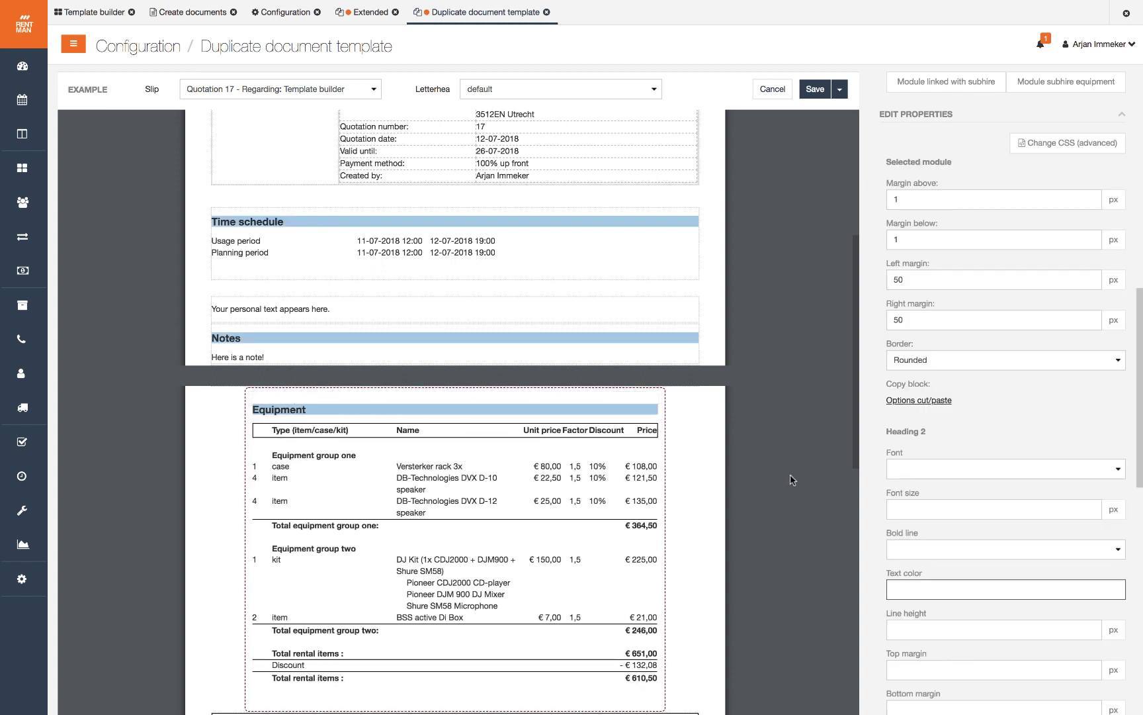
click(949, 588)
click(1099, 569)
Set the top line of the Heading 2 style to None.
drag(1139, 481, 1128, 583)
click(1122, 463)
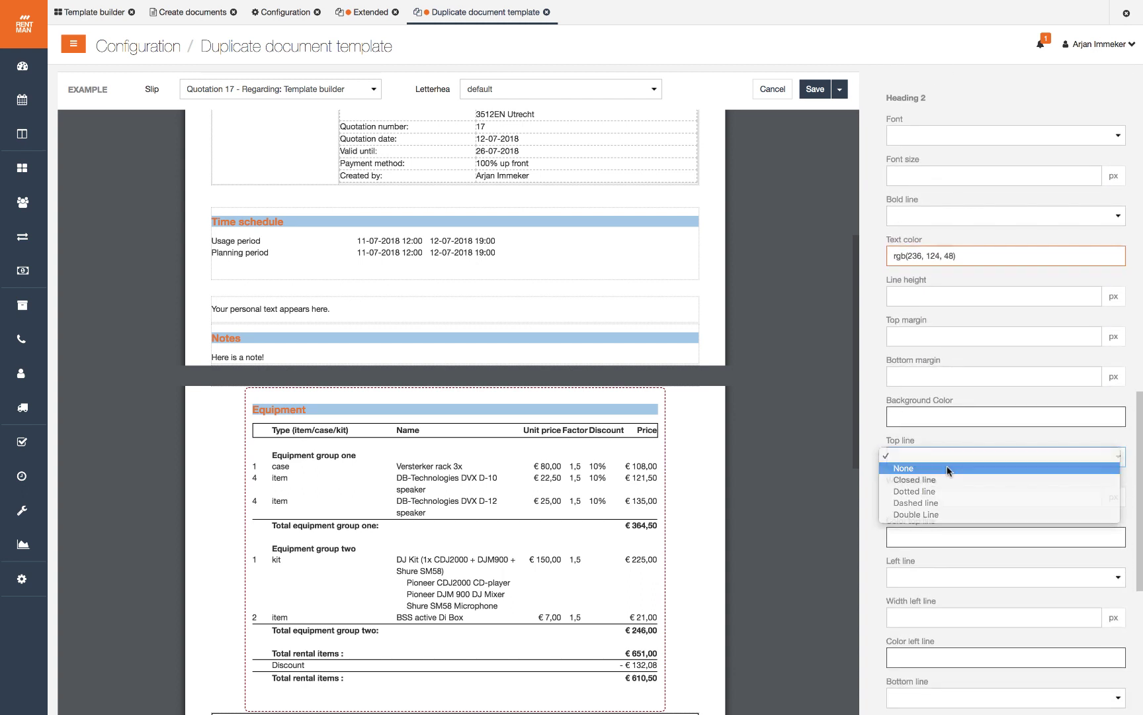
click(998, 468)
drag(1140, 477, 1138, 528)
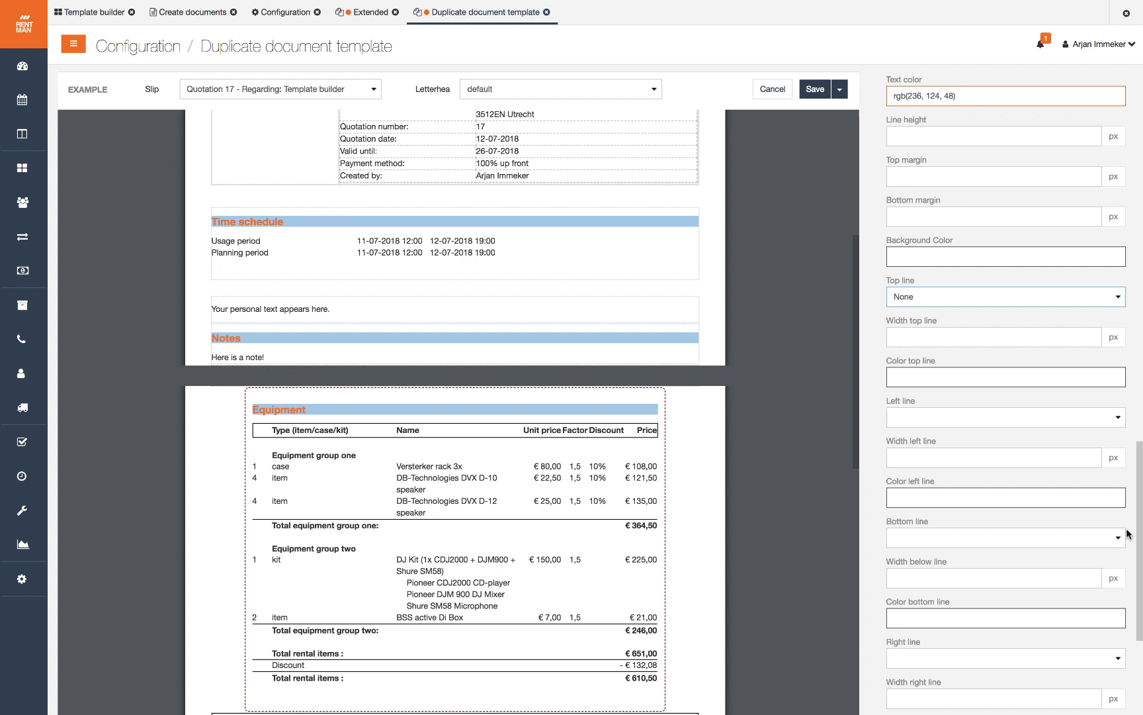
Give the Heading 2 style a closed bottom line in orange, rgb(236, 124, 48).
click(1117, 537)
click(1044, 561)
click(952, 617)
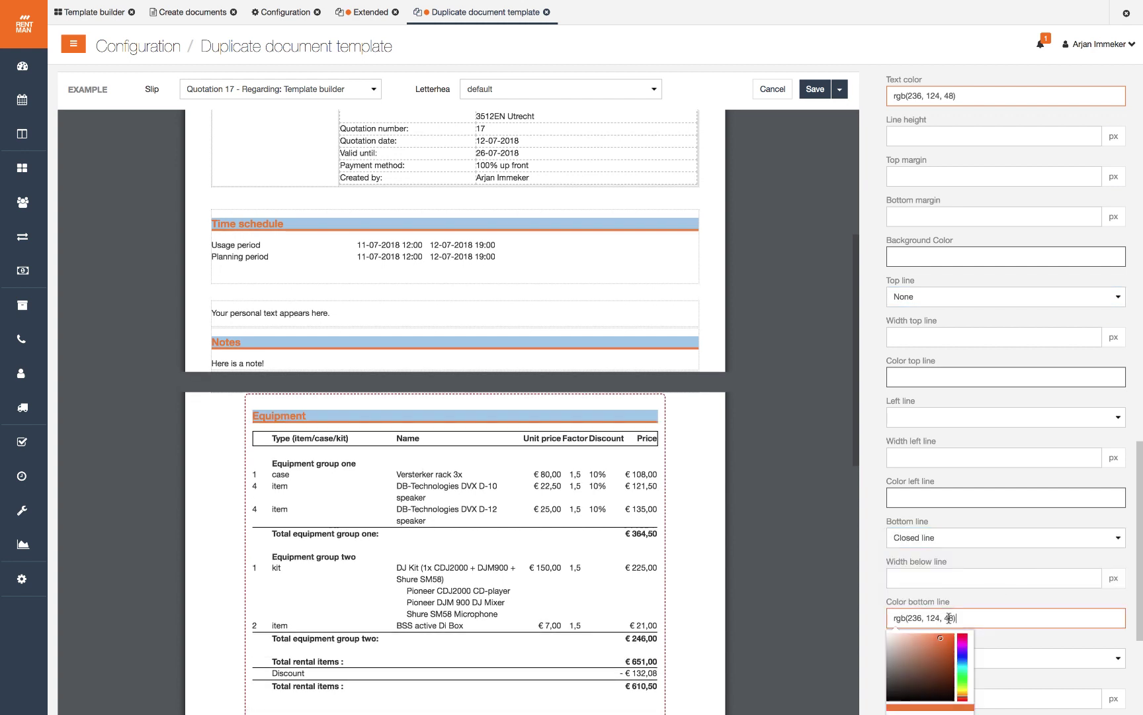
click(1012, 605)
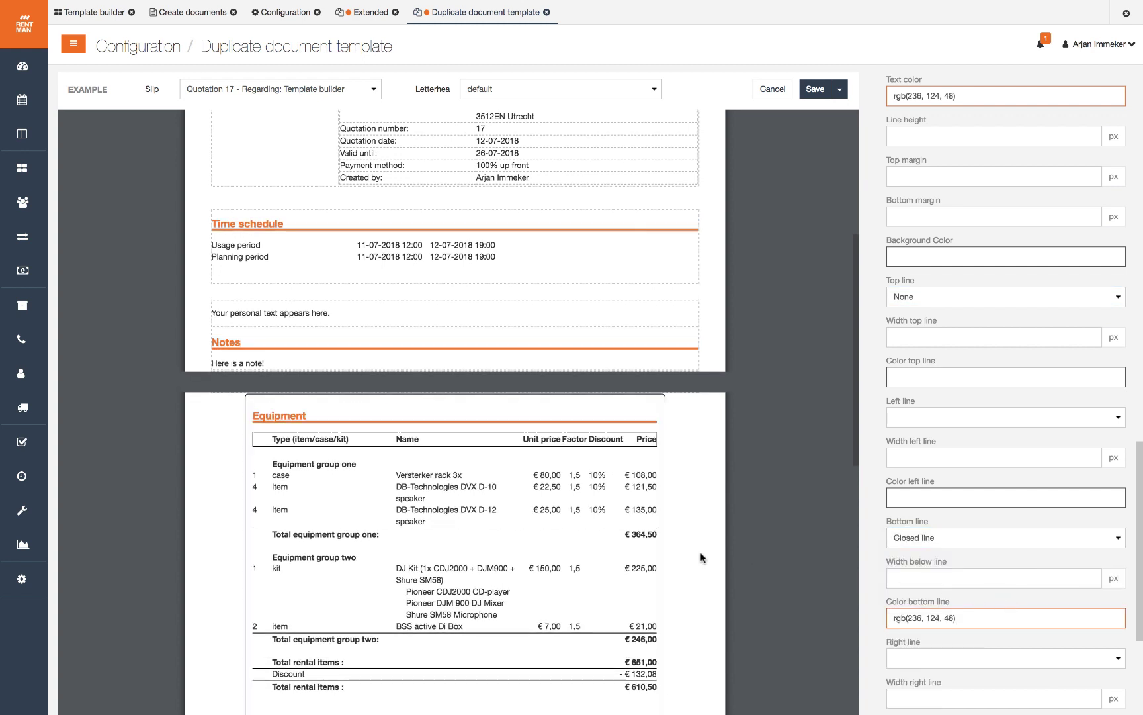
Set the equipment table header row's top line to None and its bottom line to a closed line in rgb(236, 124, 48).
click(626, 438)
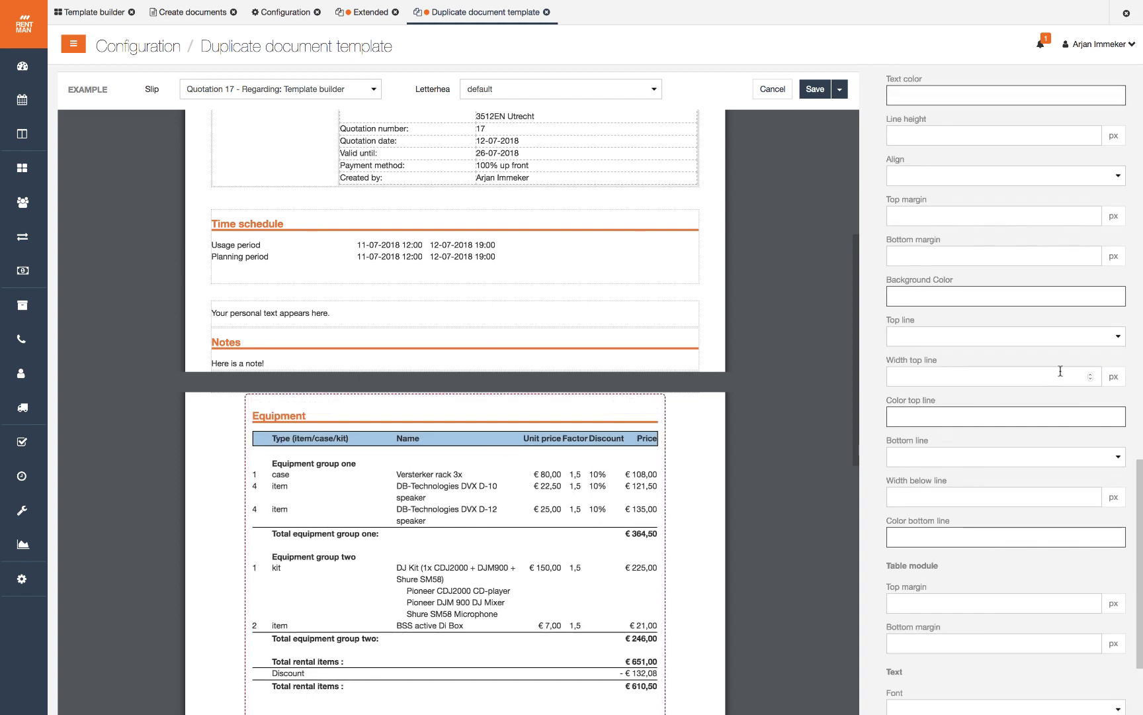
click(1118, 338)
click(1080, 350)
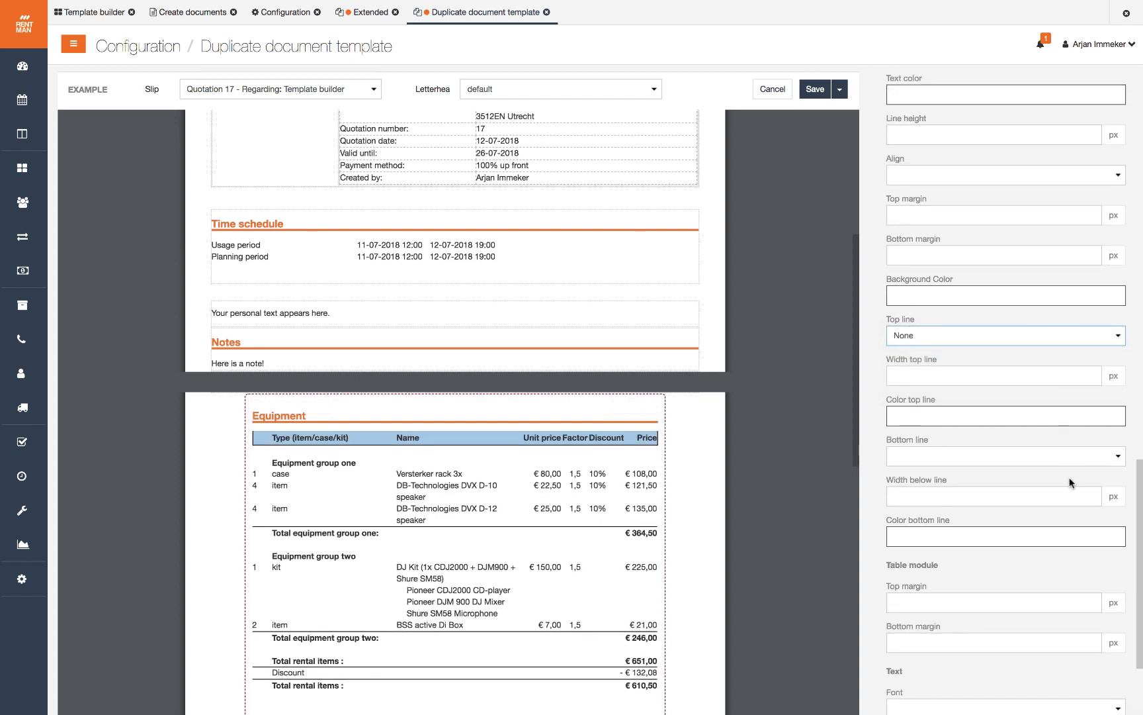
click(1110, 464)
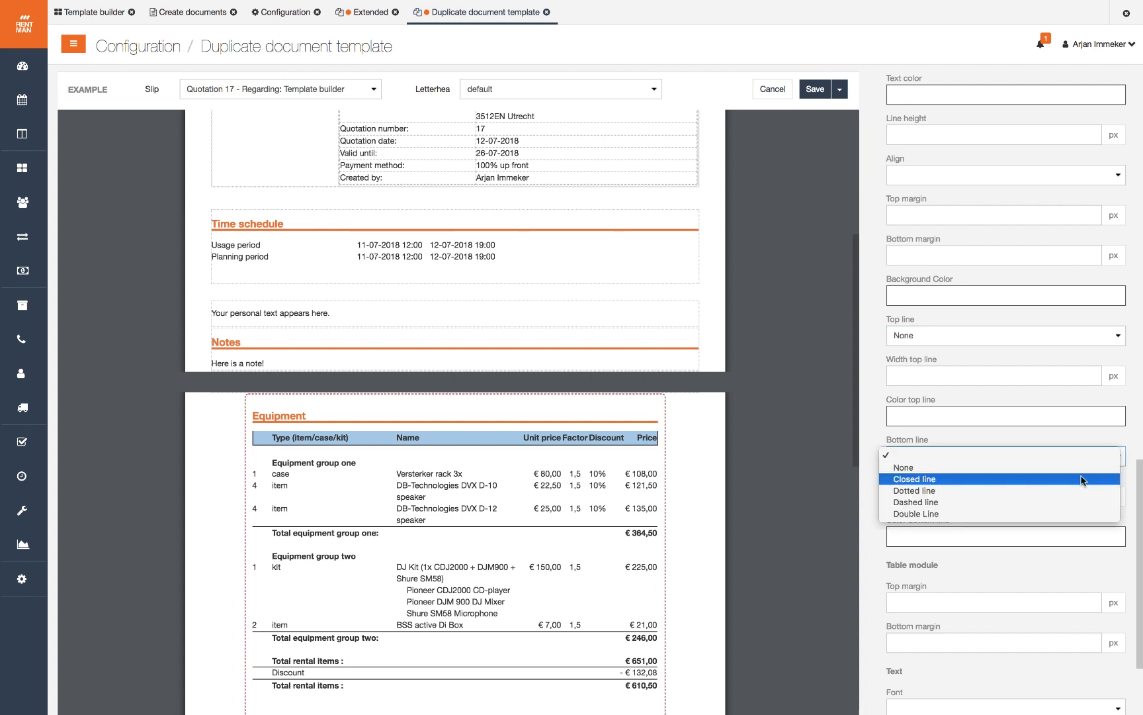
click(1083, 479)
click(949, 531)
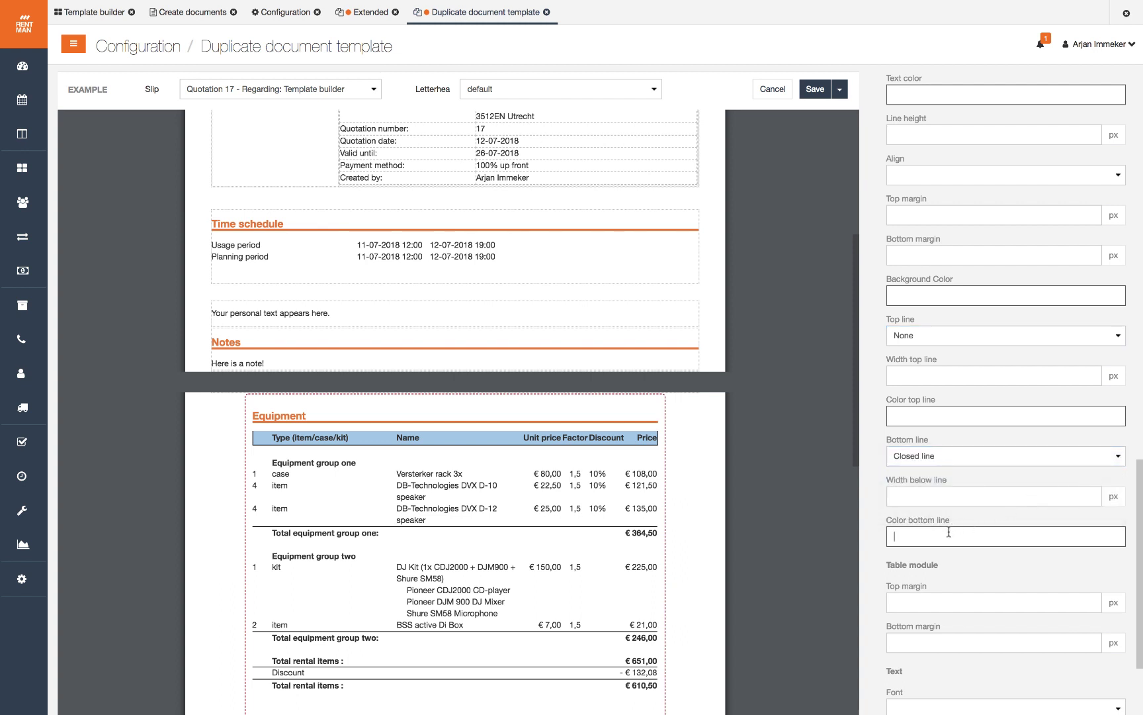
text(rgb(236, 124, 48))
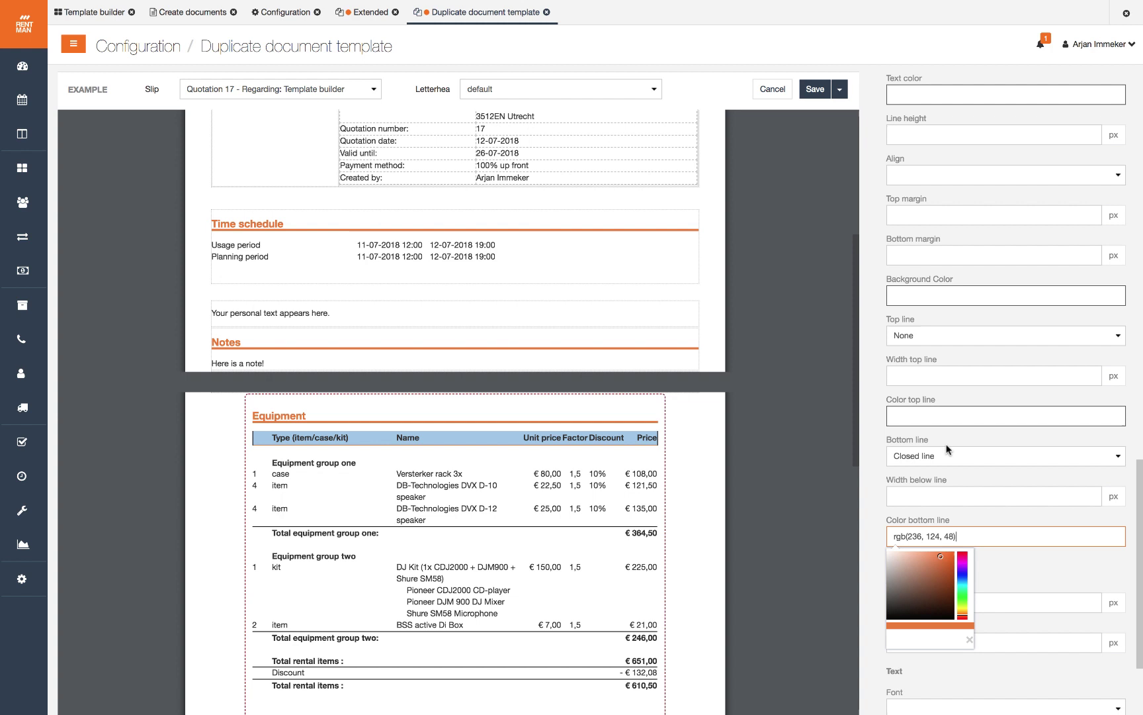
Set the table header row's text color to orange, rgb(236, 124, 48).
scroll(953, 285, up, 1)
click(930, 106)
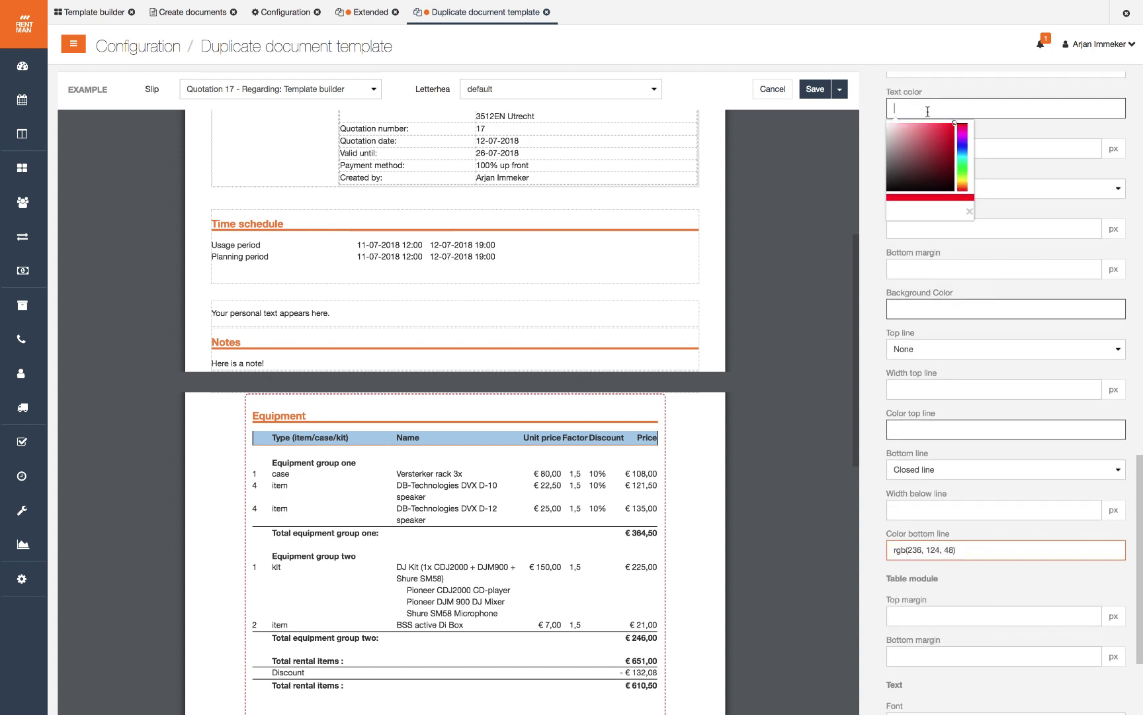
text(rgb(236, 124, 48))
key(Return)
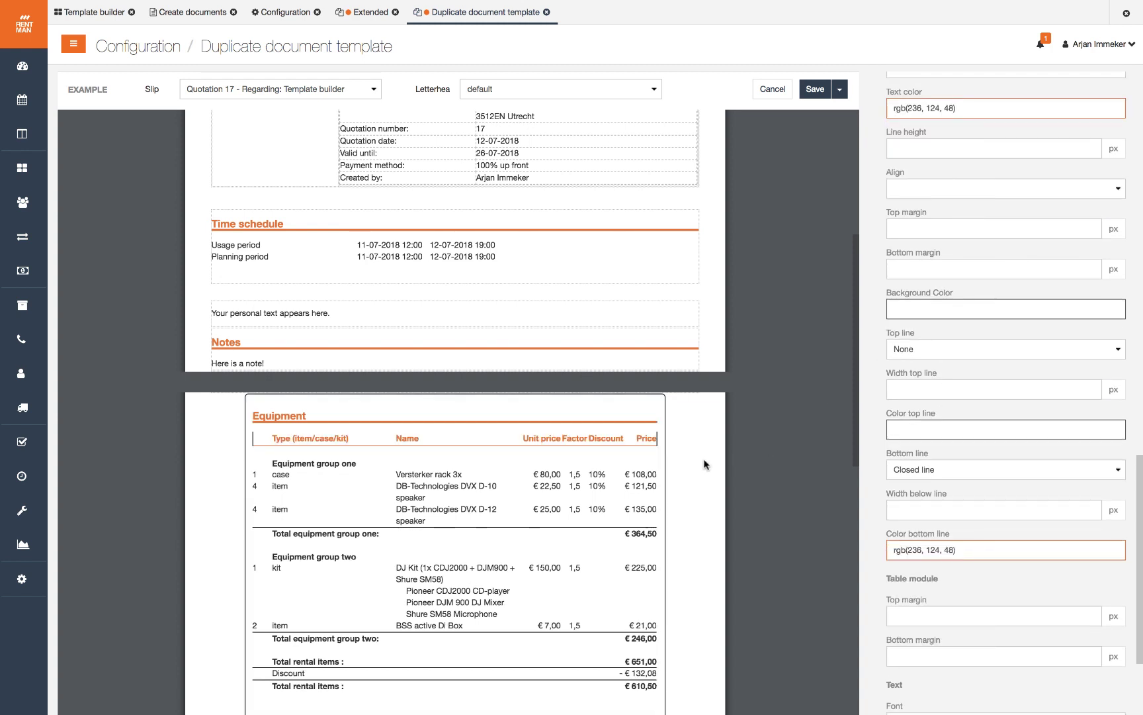
Set the right line of the right column header and the left line of the left column header to None.
drag(651, 436, 618, 437)
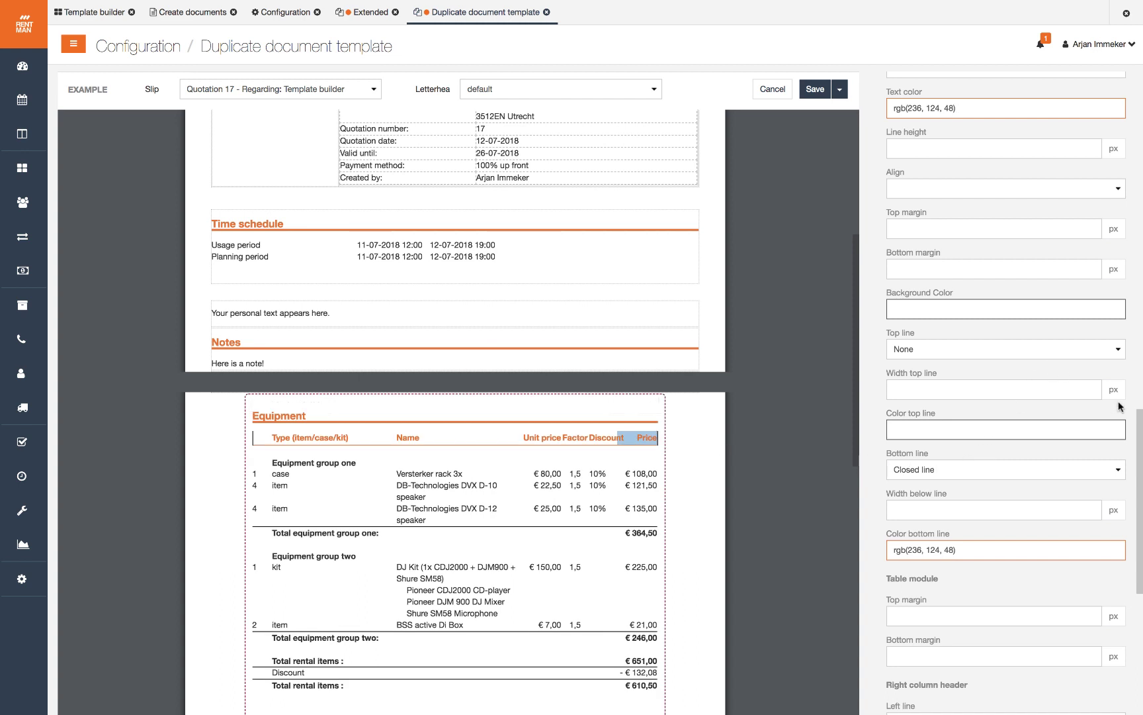
drag(1141, 421, 1141, 544)
click(1070, 453)
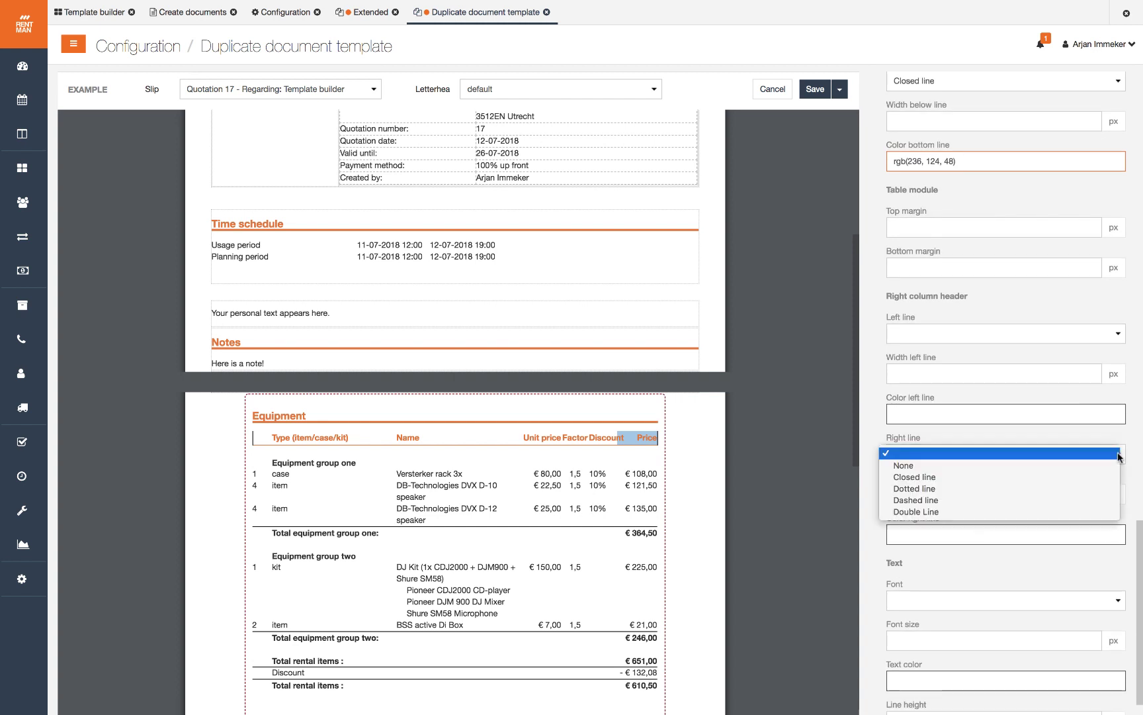
click(1070, 473)
click(262, 438)
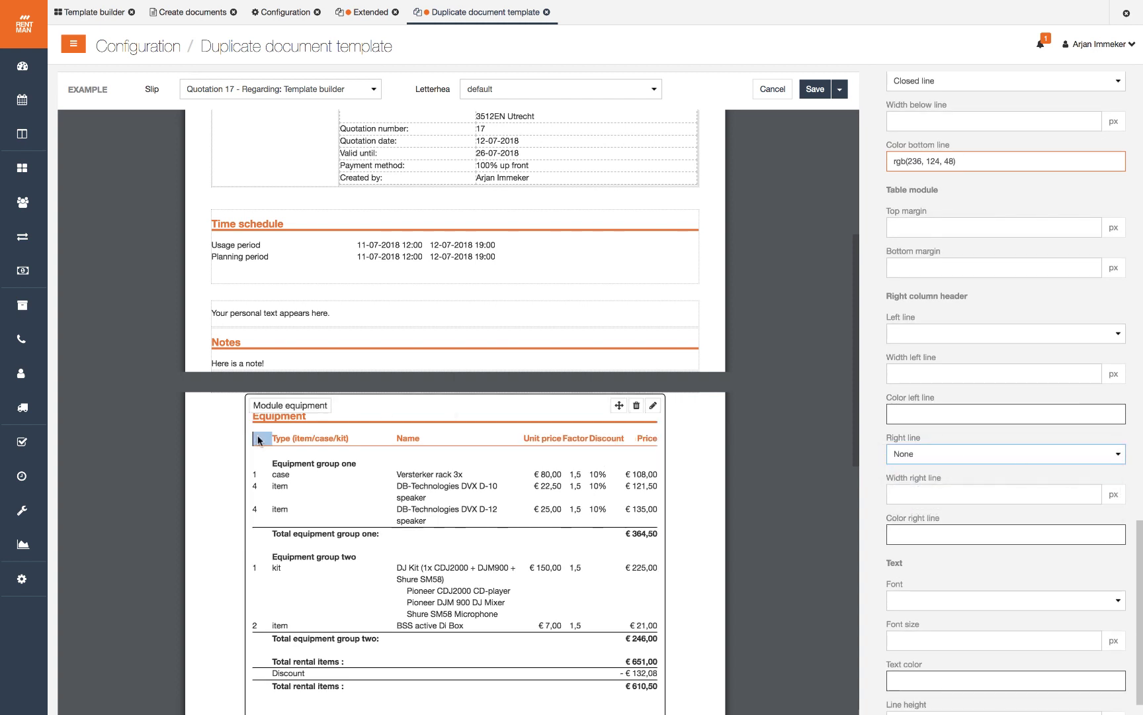
click(1117, 335)
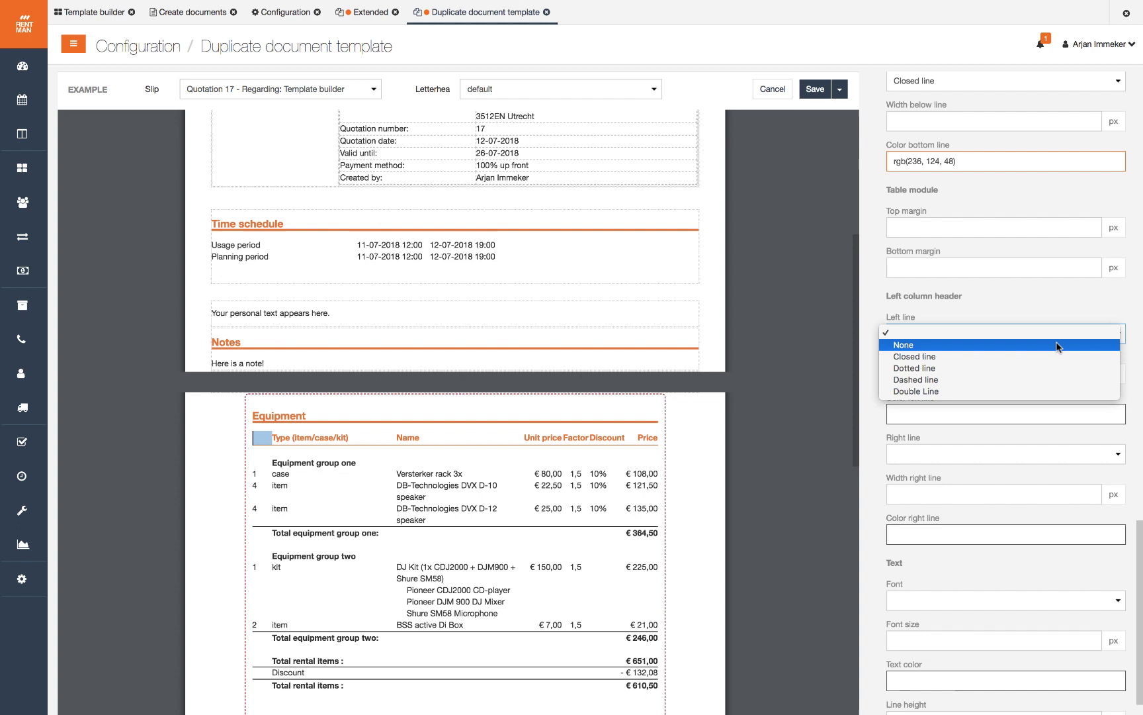
click(1056, 341)
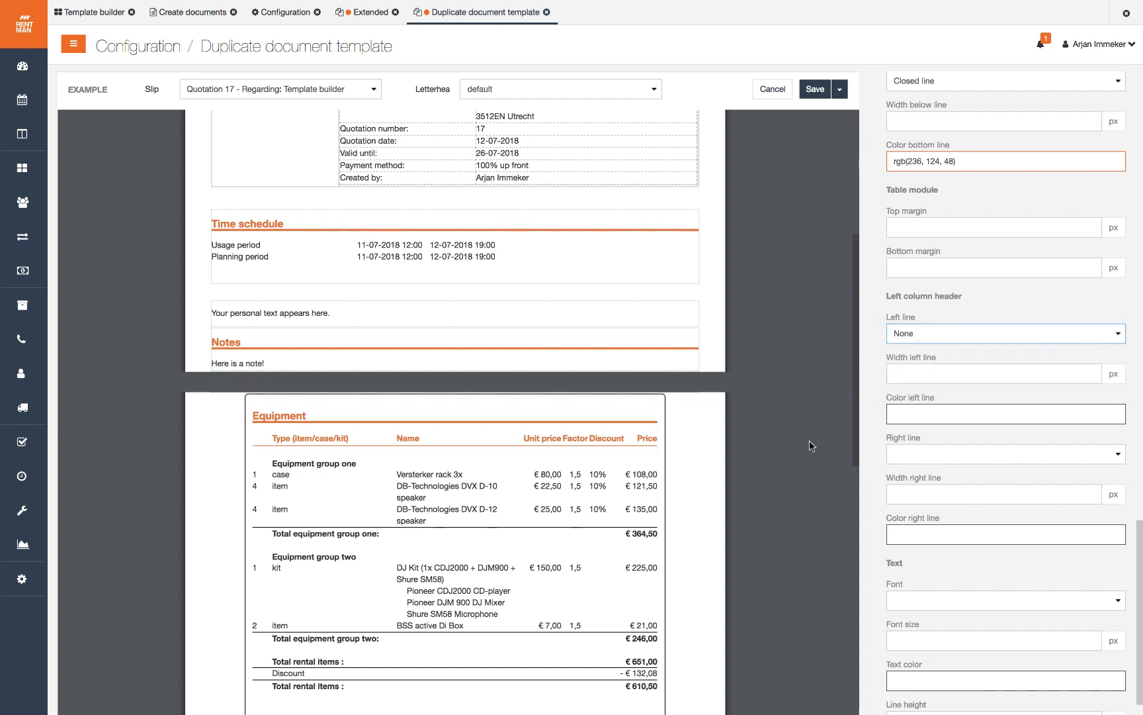
Set the equipment group titles' text color to red, rgb(236, 48, 48).
click(315, 463)
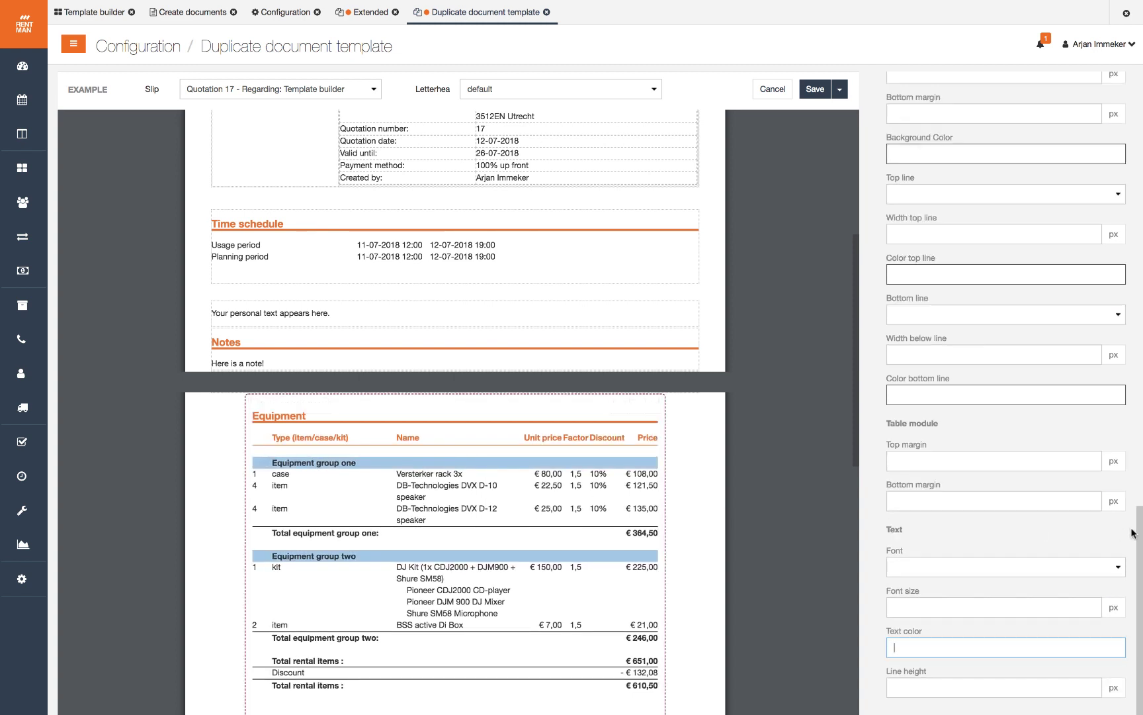
drag(1134, 534, 1138, 420)
click(914, 375)
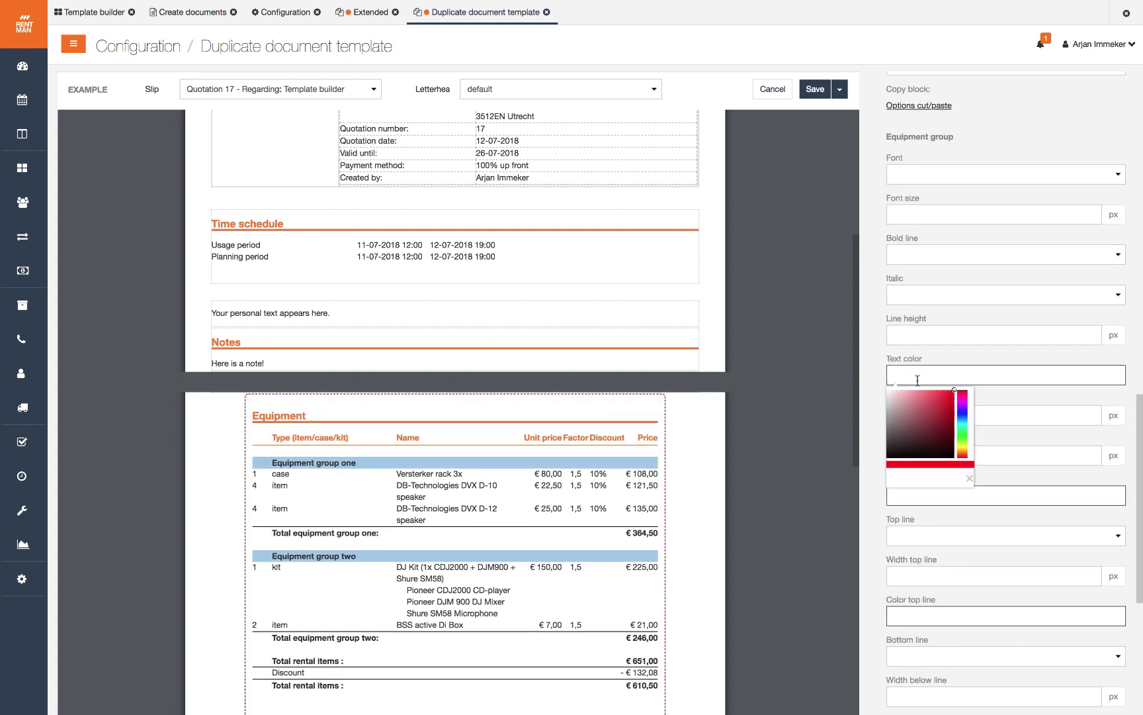
click(941, 395)
click(697, 517)
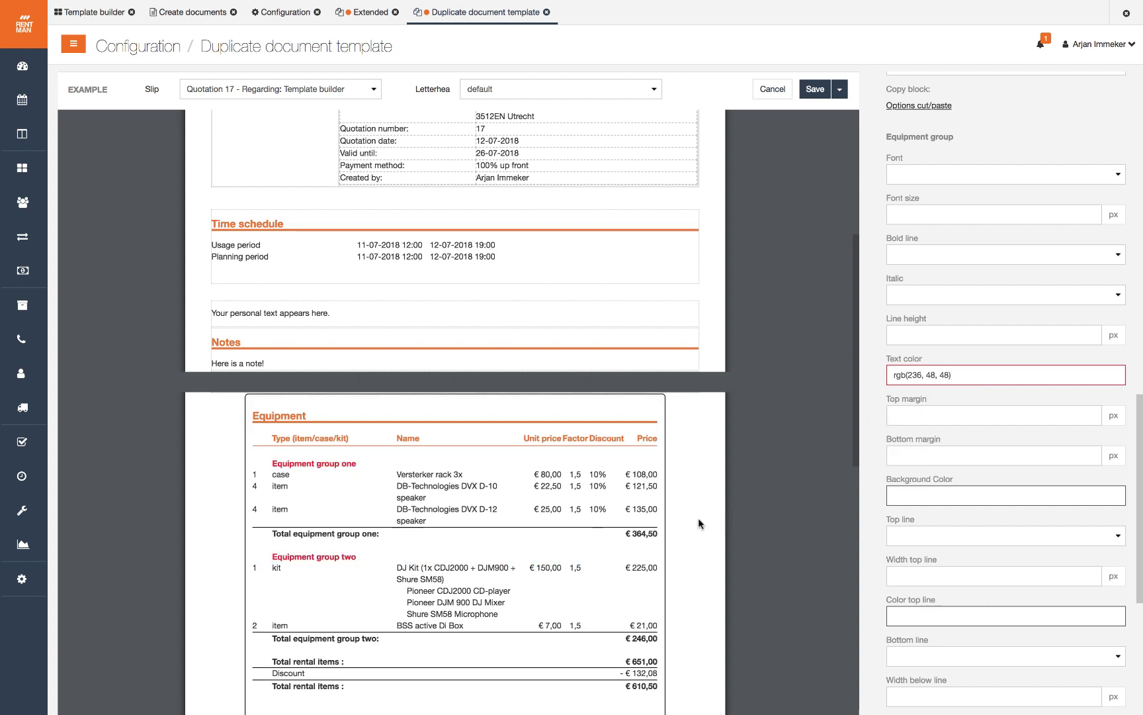
Make the kit content lines italic and set their text color to gray, rgb(189, 189, 189).
click(477, 599)
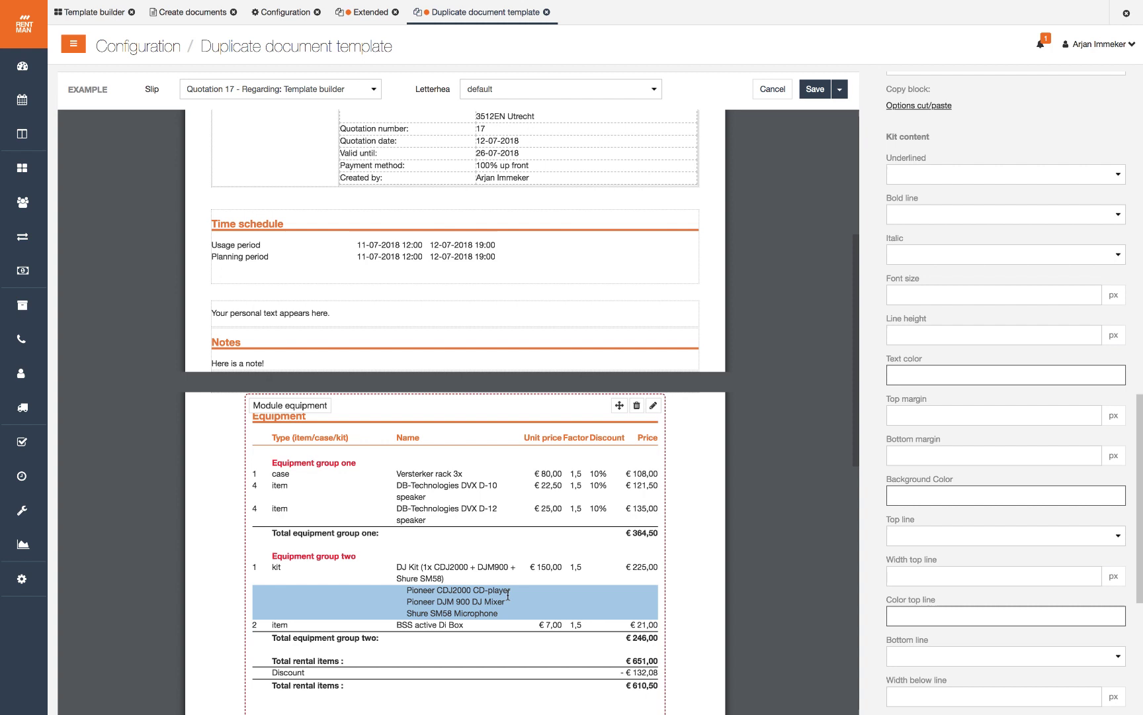
click(1113, 256)
click(1075, 274)
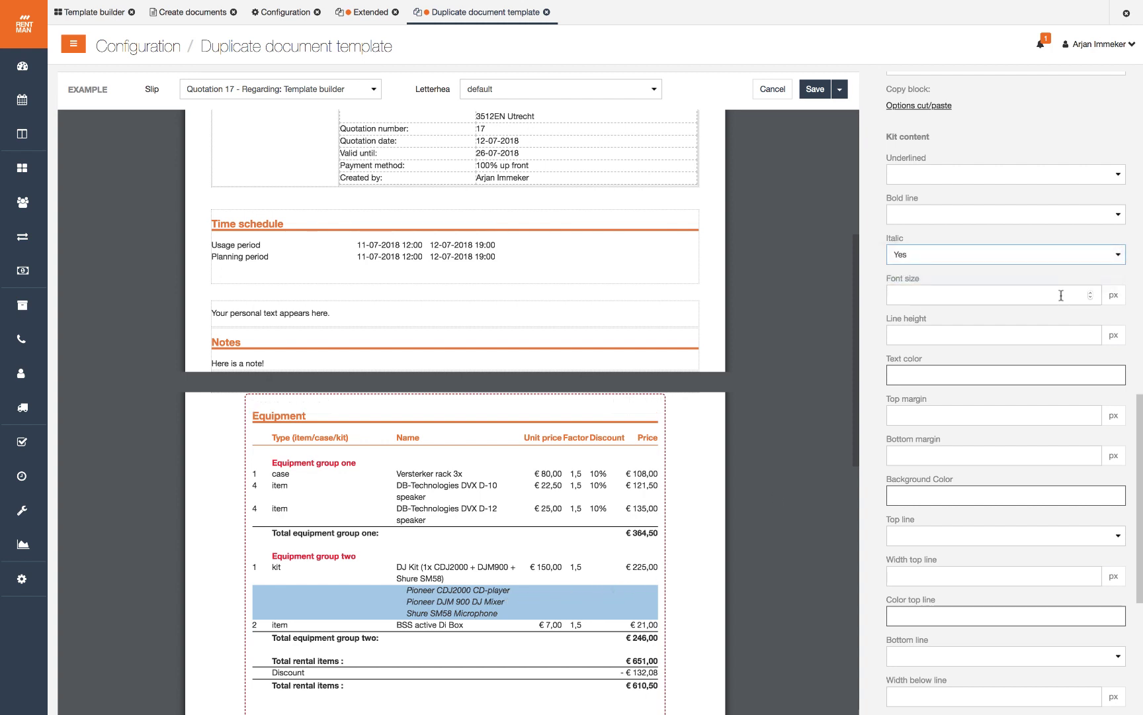
click(898, 375)
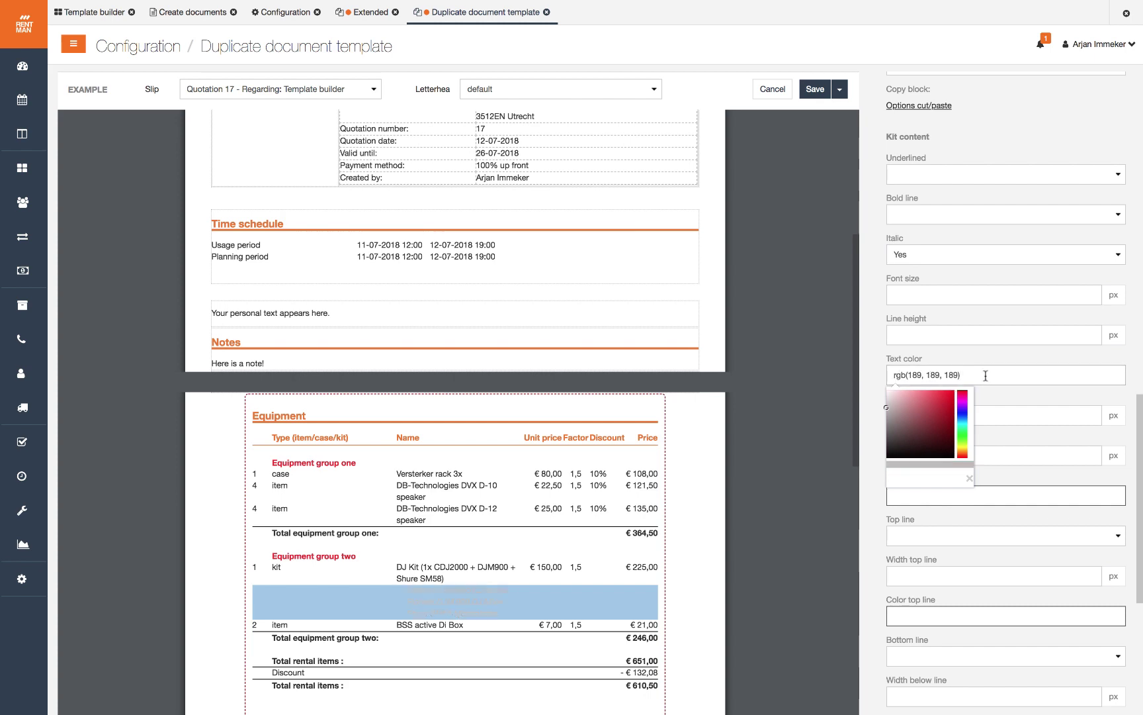
click(705, 540)
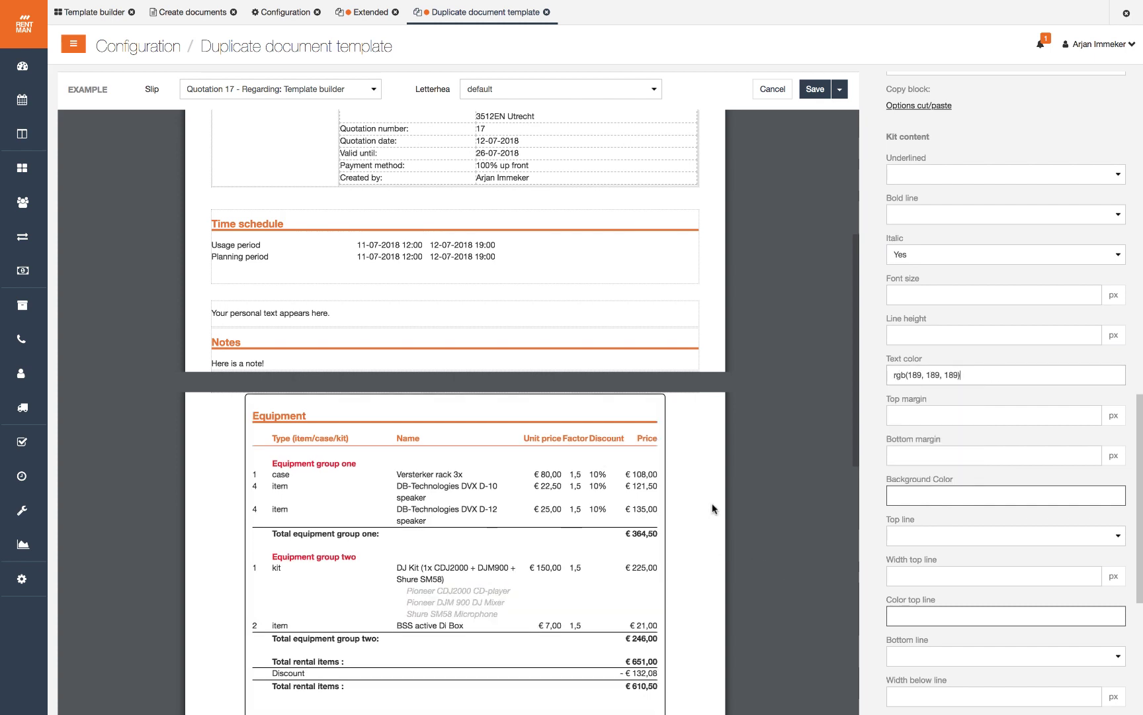
Set the text color of the subtotal lines, such as the equipment group totals, to orange, rgb(236, 124, 48).
scroll(712, 503, down, 5)
click(490, 470)
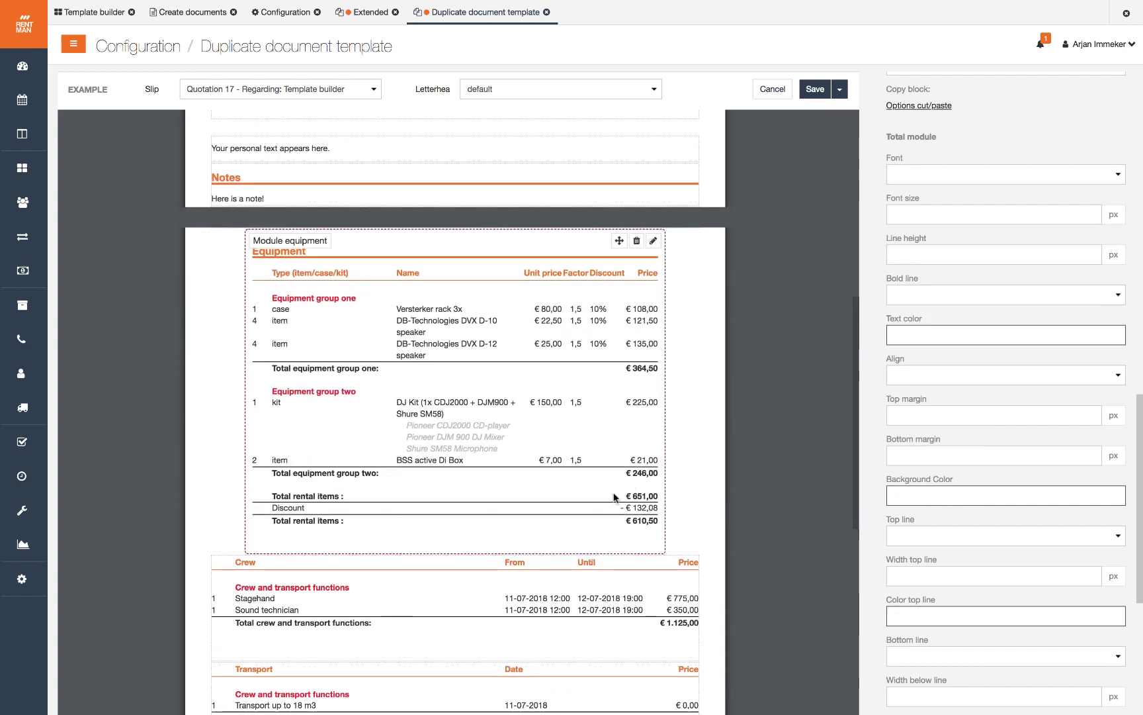
click(490, 471)
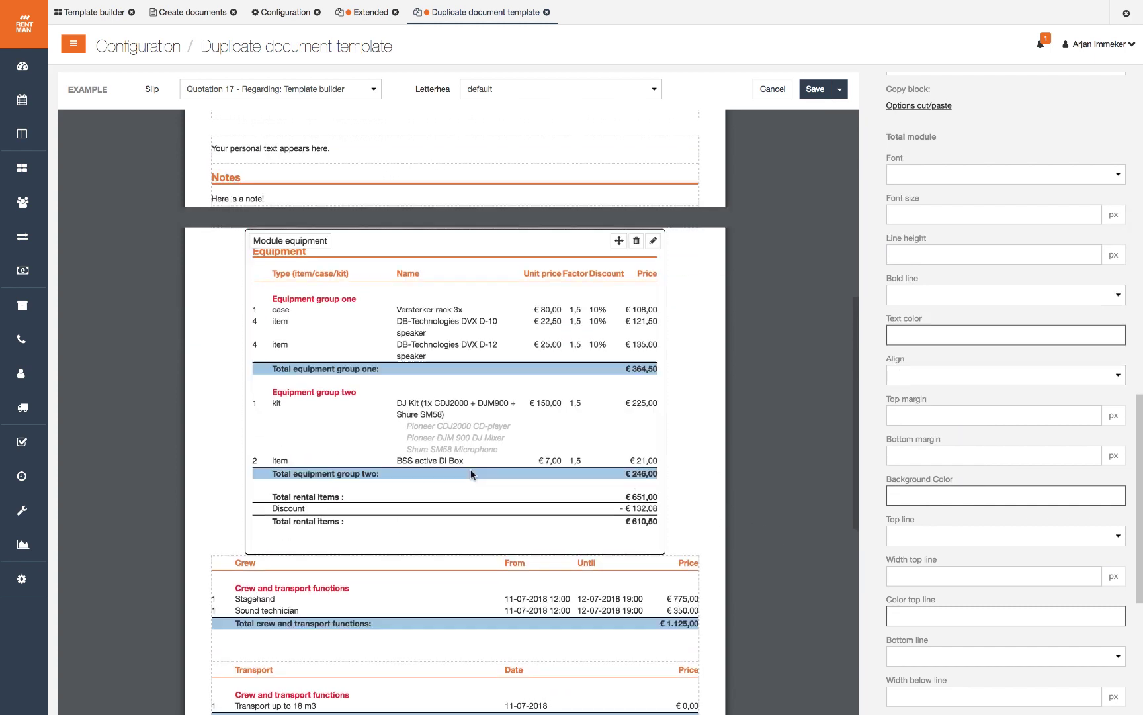
click(913, 337)
text(rgb(236, 124, 48))
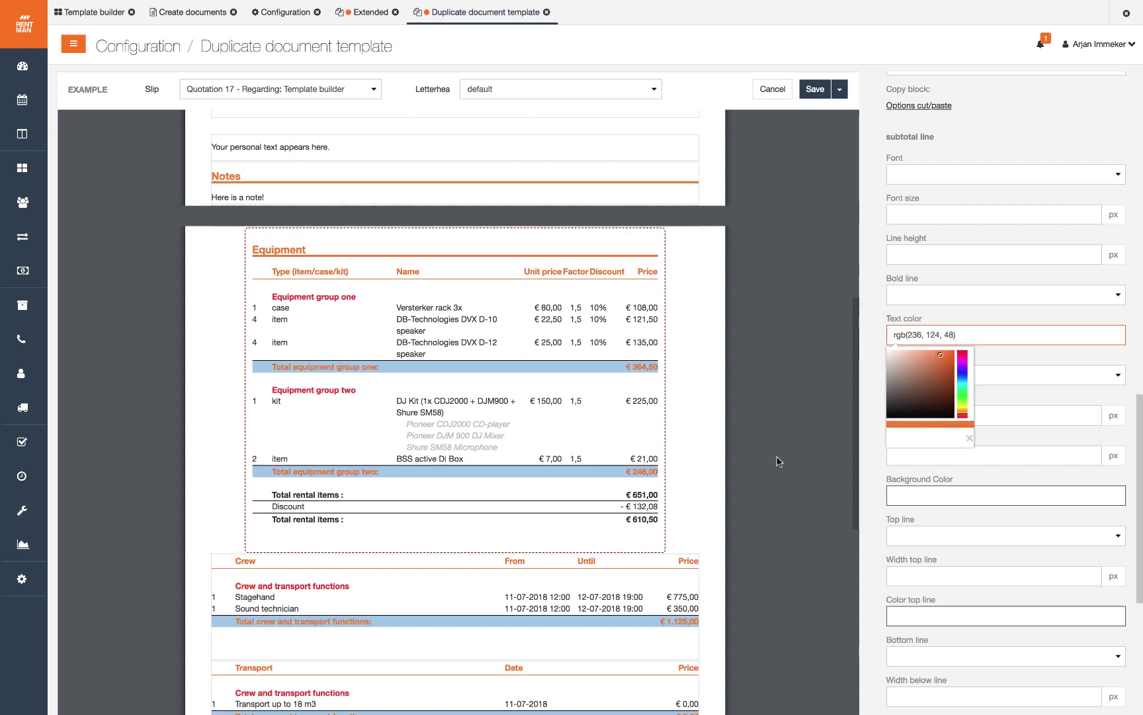
click(712, 459)
Try Verdana as the document's general text font, and settle on Arial.
click(461, 351)
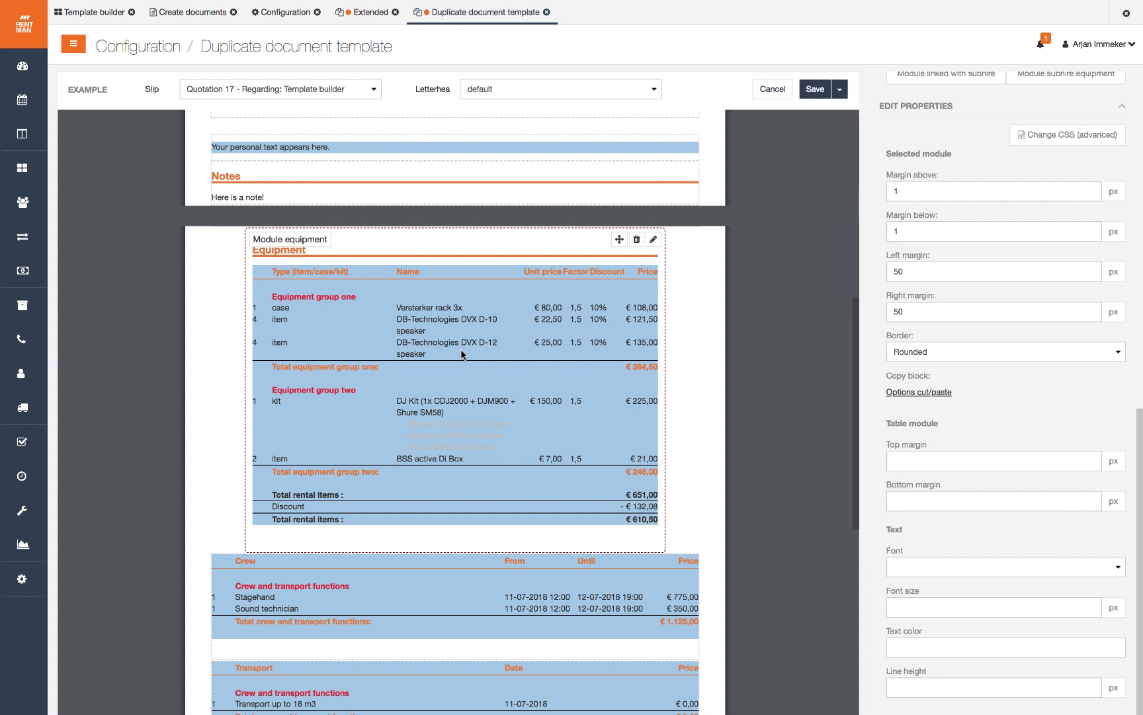
click(1117, 567)
click(1019, 622)
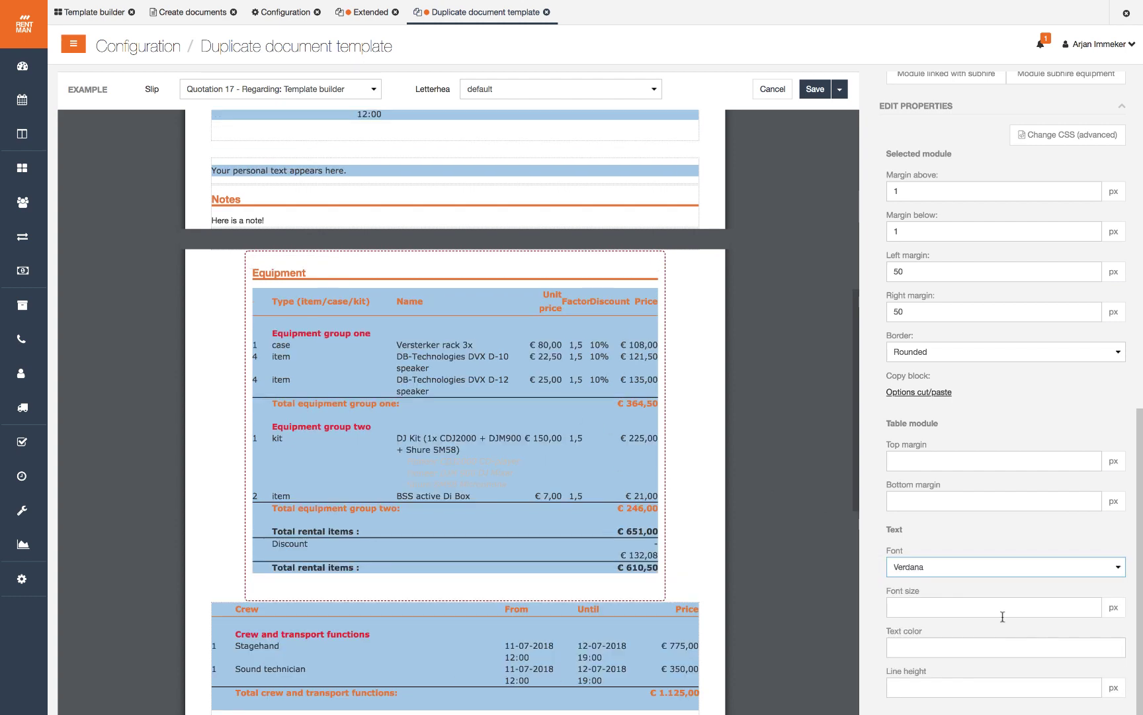
scroll(788, 510, down, 2)
click(880, 567)
click(943, 527)
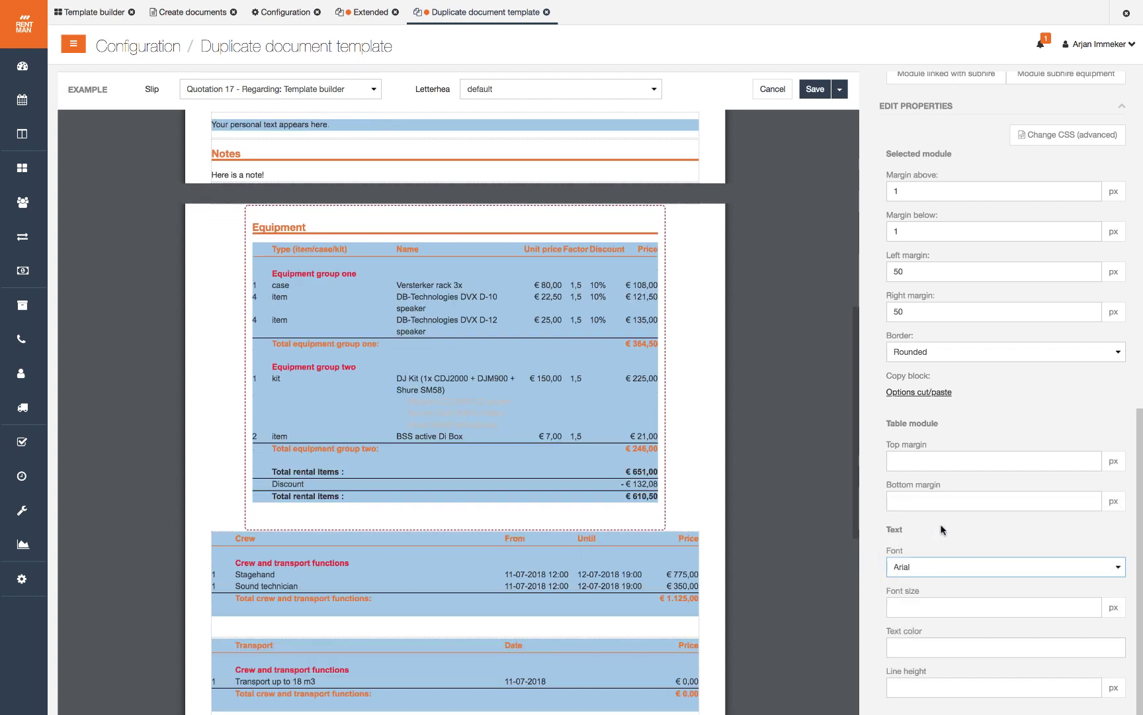
Set the digital signing button's background color to green, #39ba3e, and save the template.
scroll(853, 493, down, 3)
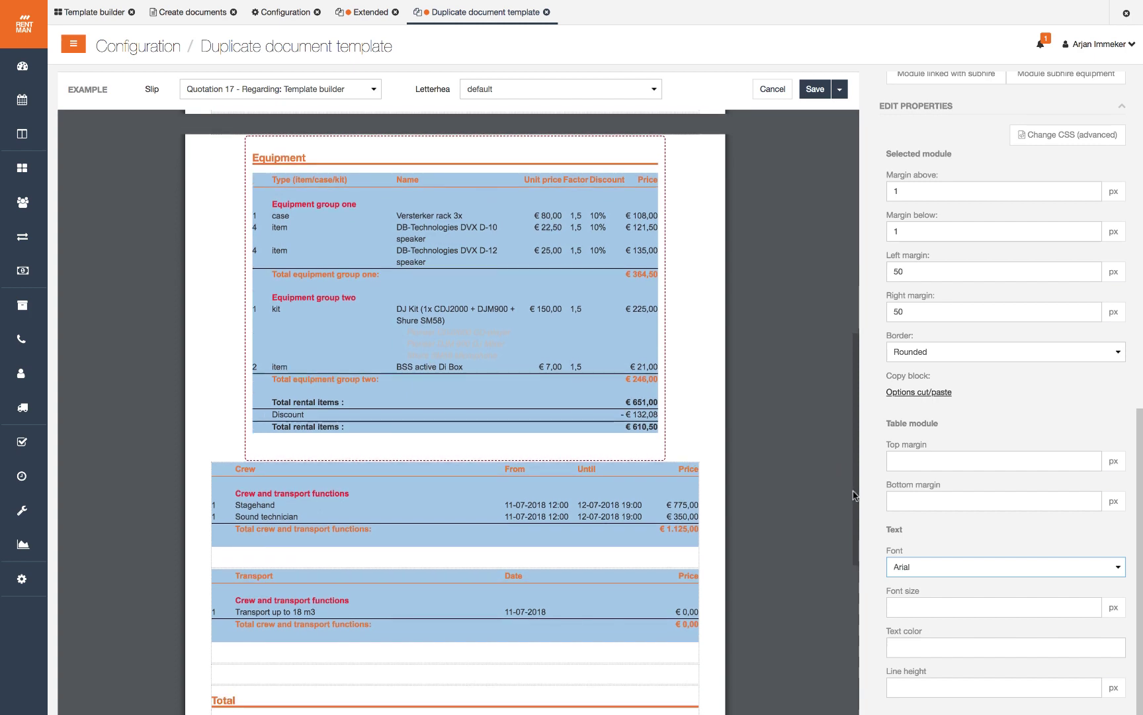
drag(853, 495, 847, 654)
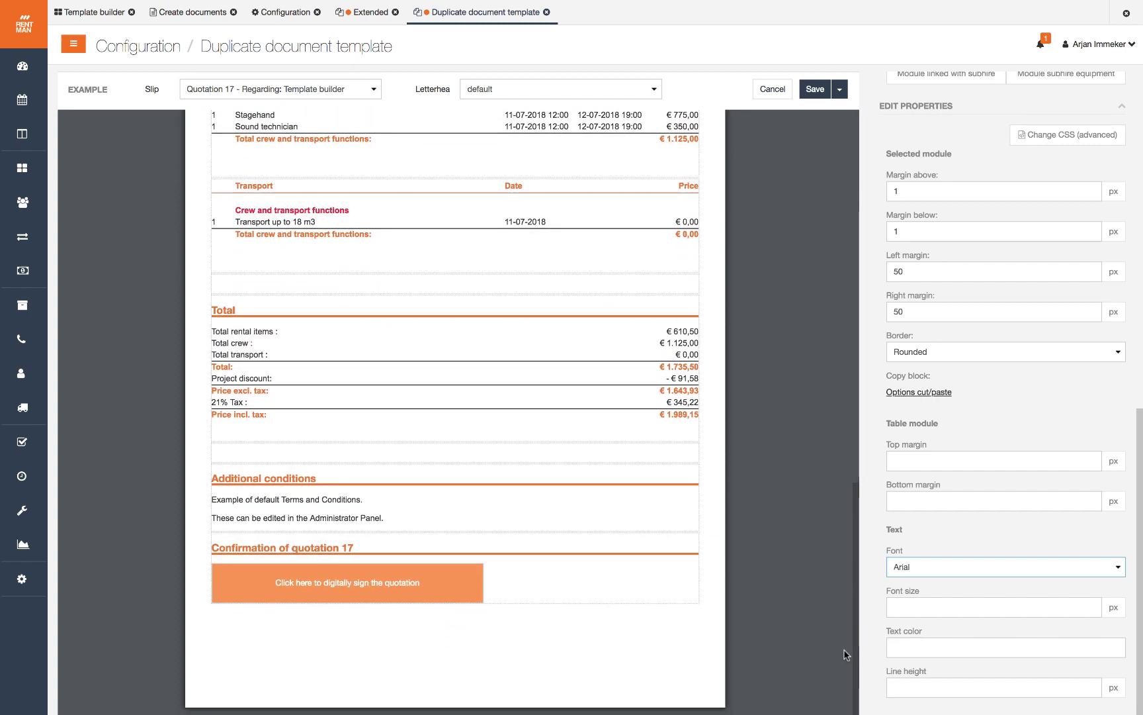
click(459, 584)
click(925, 382)
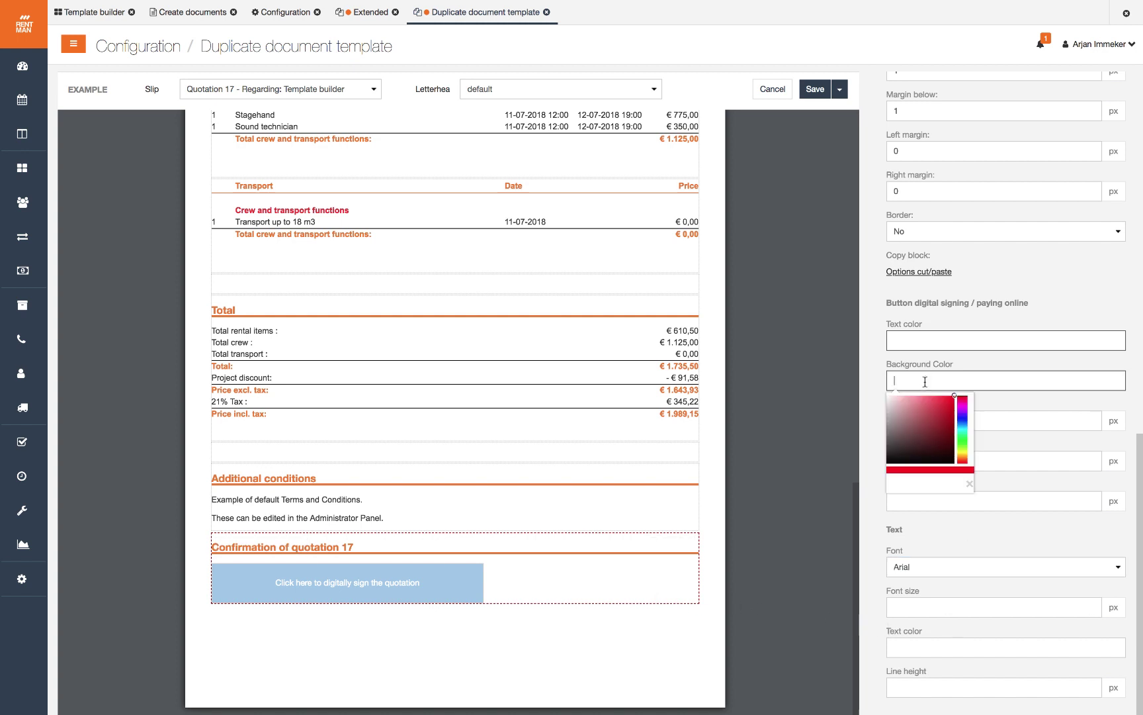
drag(962, 404, 962, 440)
click(934, 414)
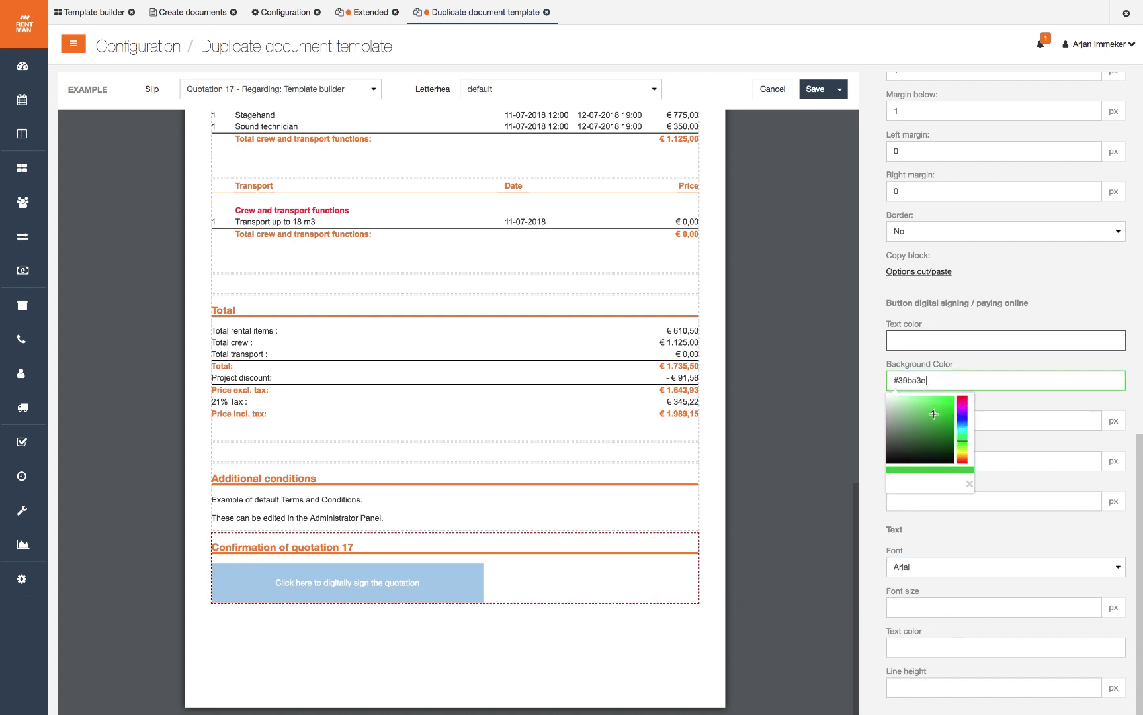
click(715, 532)
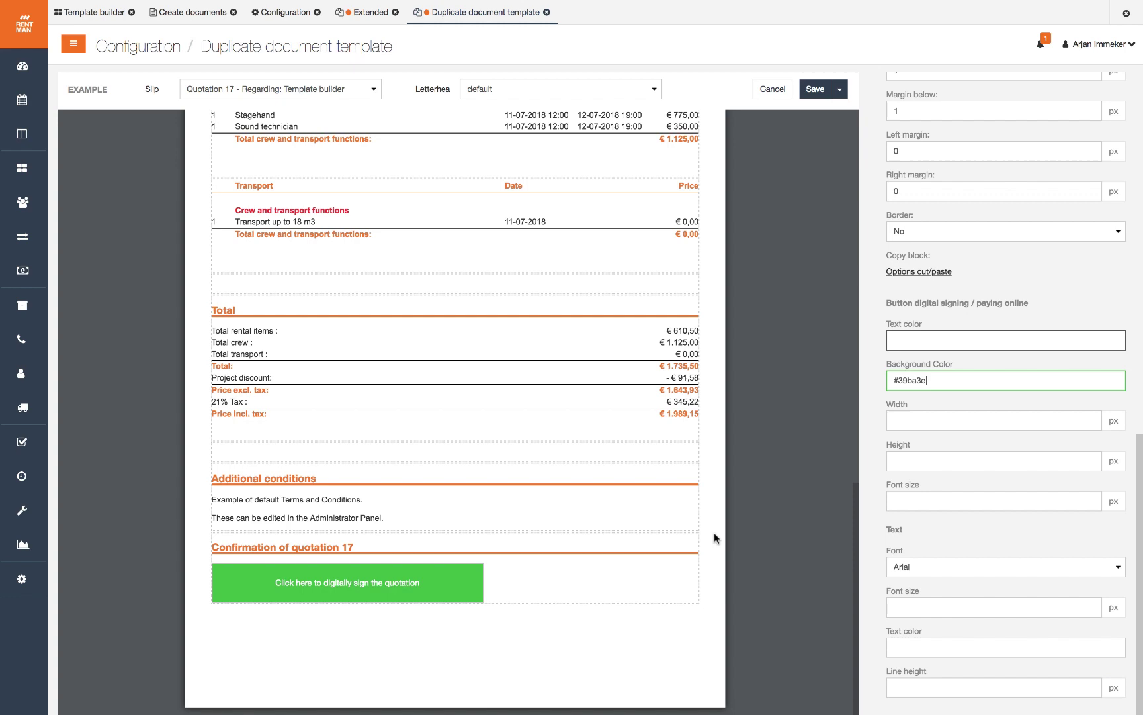
click(817, 90)
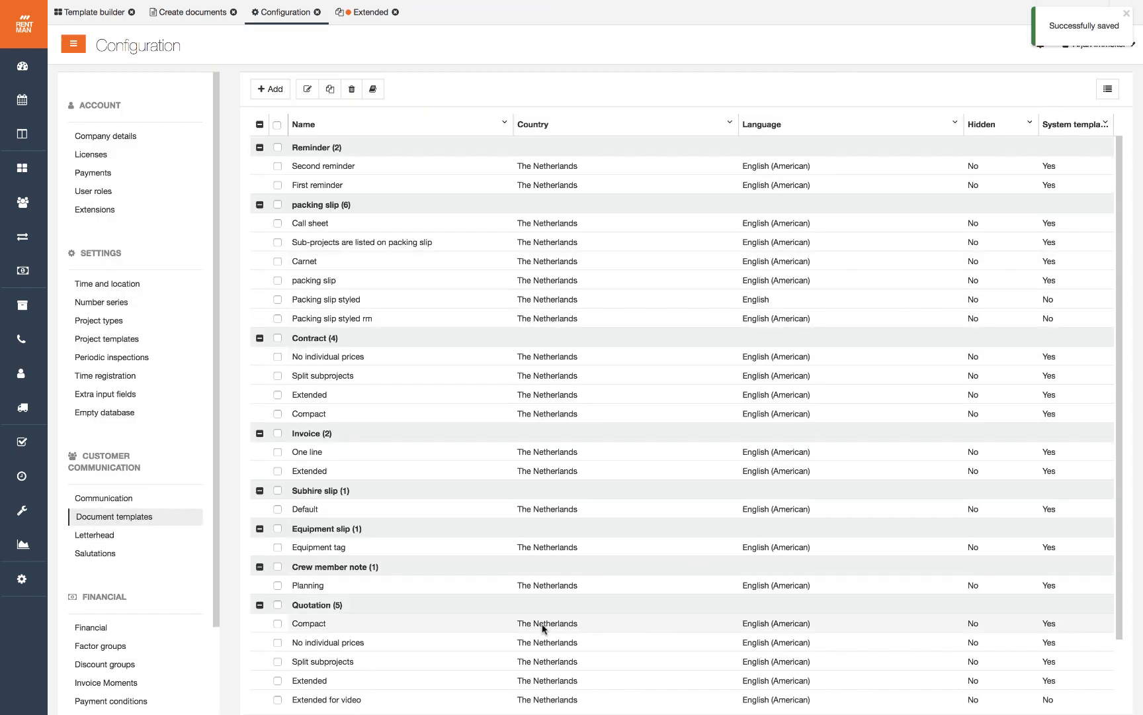
Open the Rentman letterhead's settings for editing.
click(115, 540)
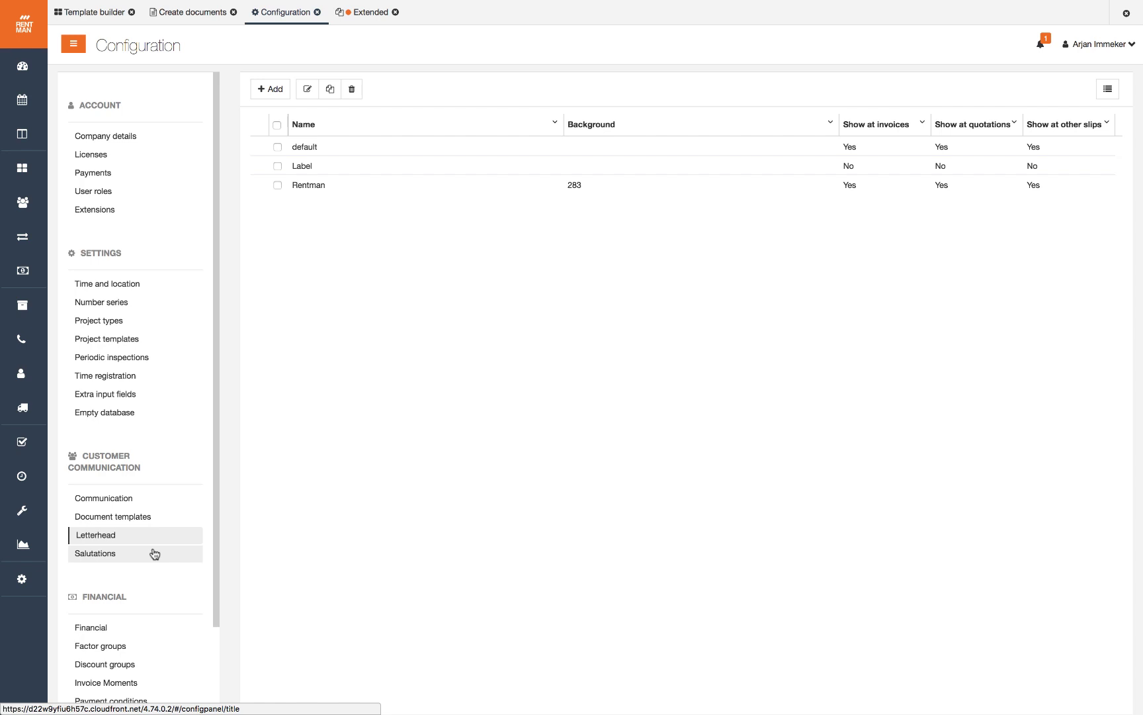
double_click(327, 188)
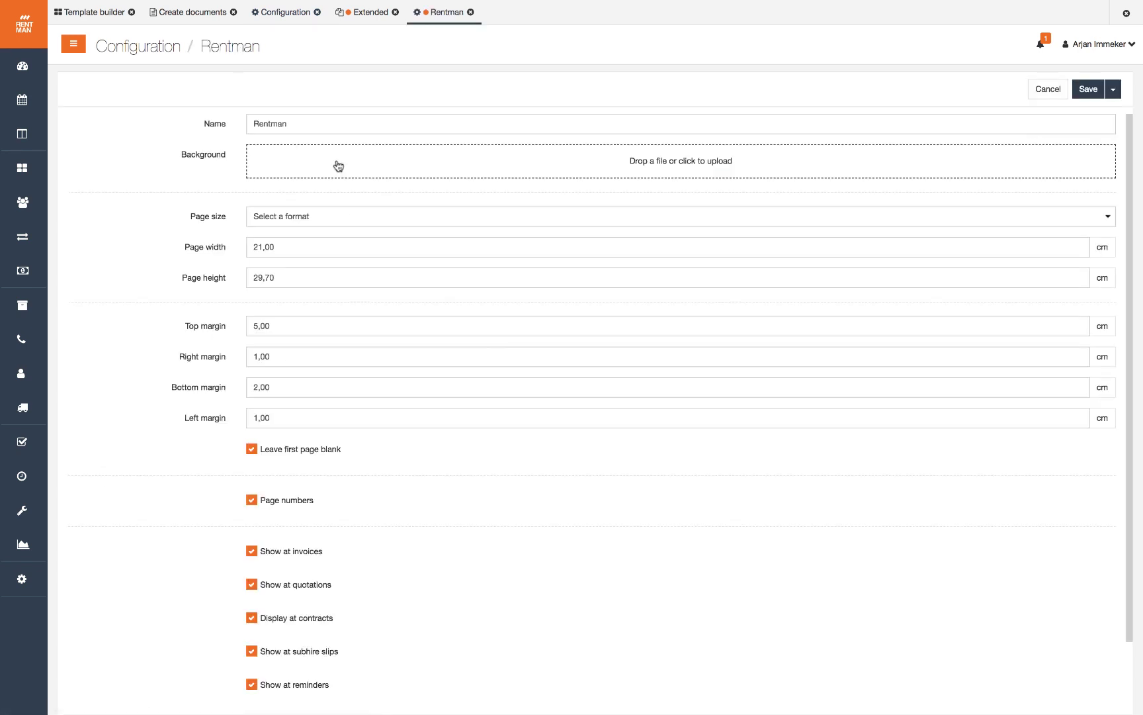
Upload a background file for the Rentman letterhead and set its page size to A4.
drag(463, 711, 666, 164)
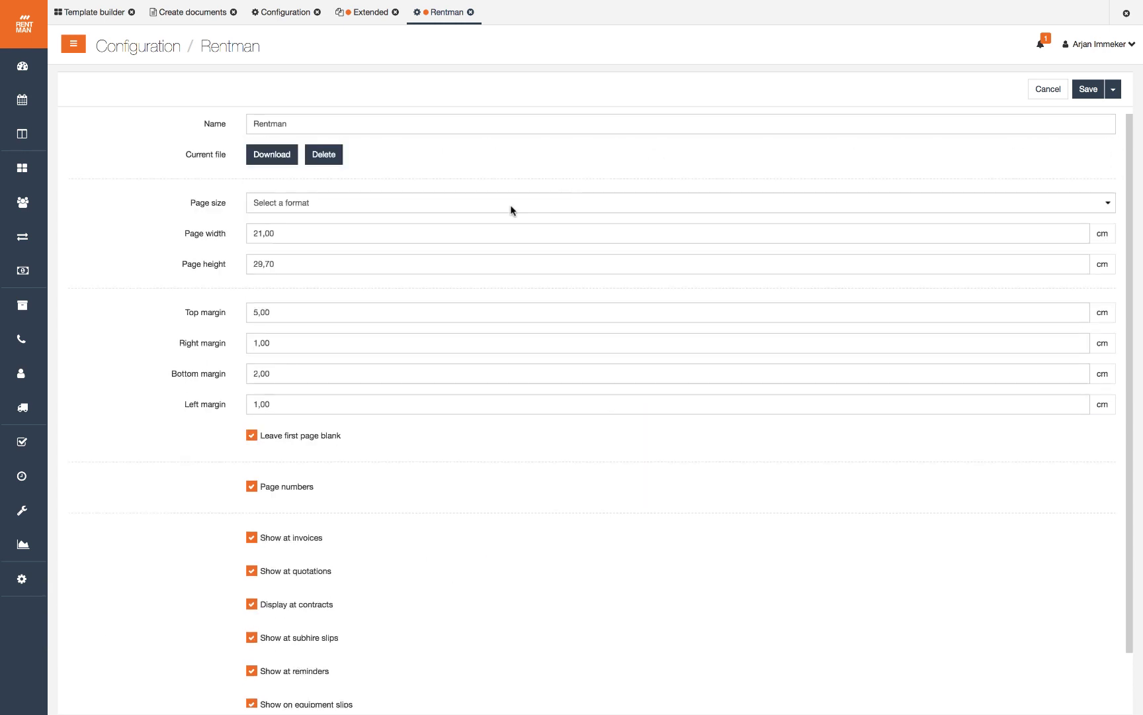
click(349, 207)
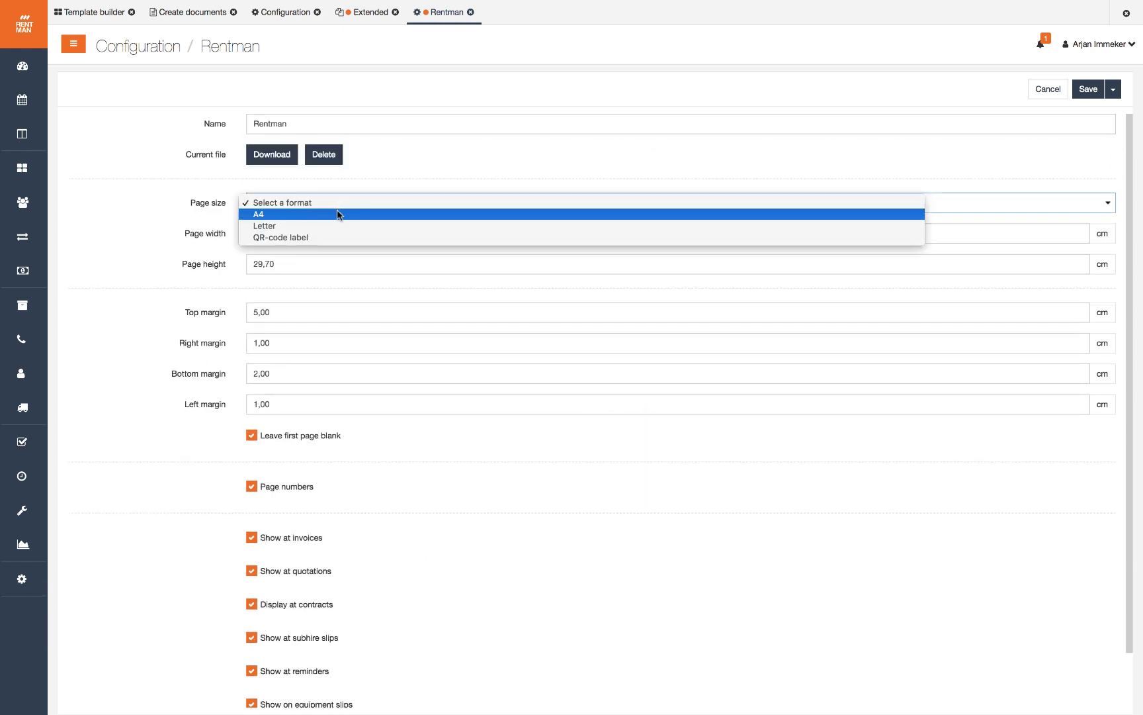
click(338, 212)
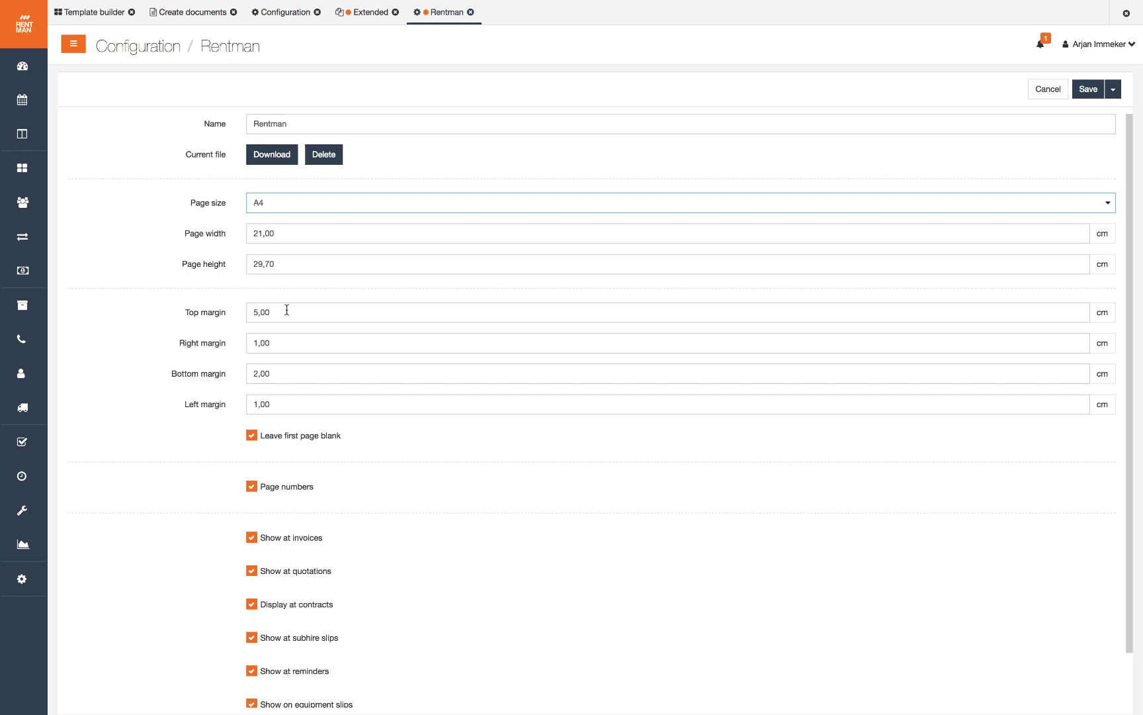
Set the letterhead's top margin to 4 cm.
drag(270, 311, 252, 309)
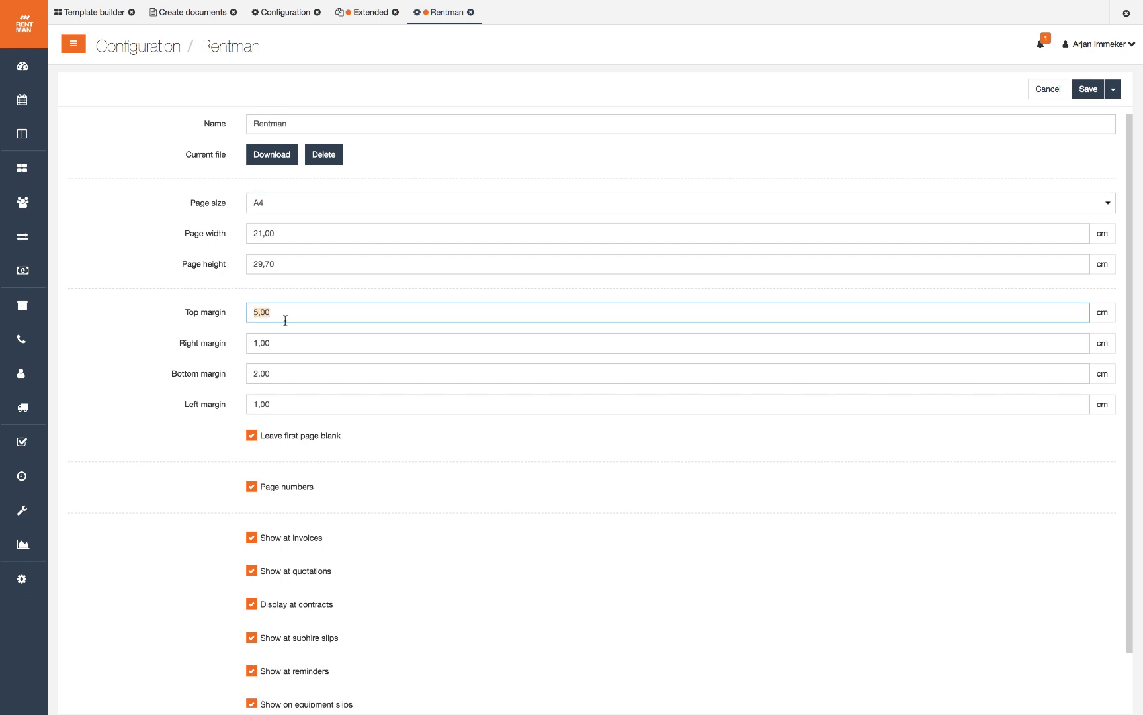
text(4)
key(Tab)
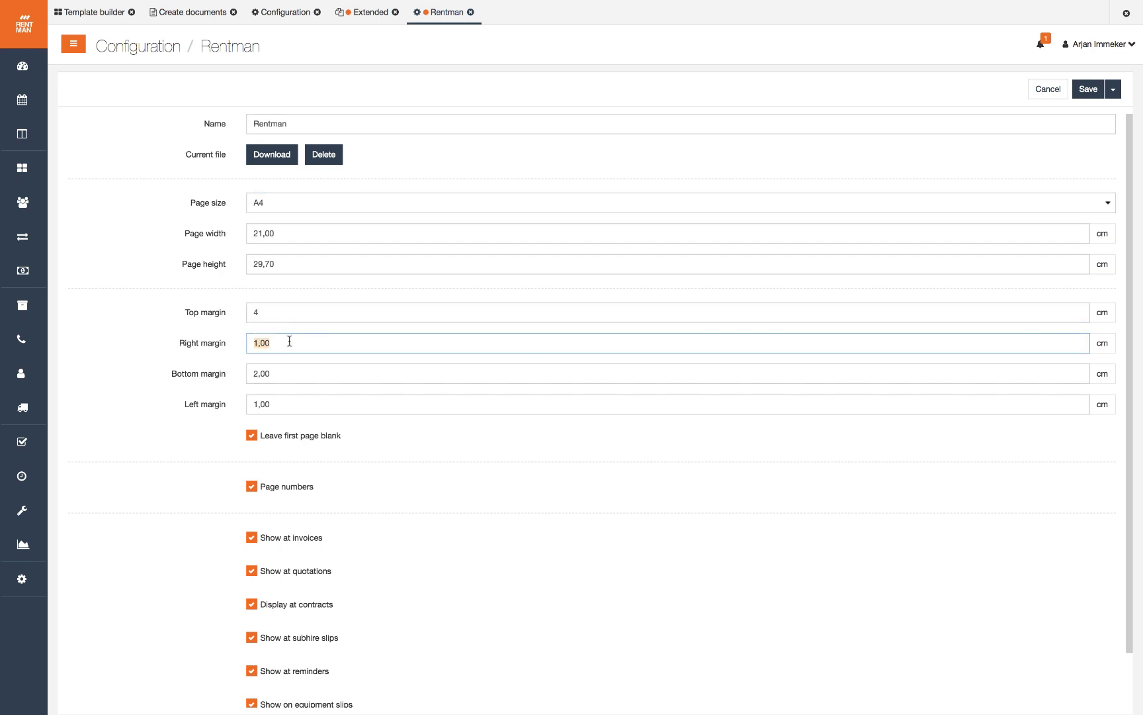
click(293, 342)
Turn off leaving the first page blank and showing the letterhead on equipment slips, keep page numbers on, and save the letterhead.
click(252, 438)
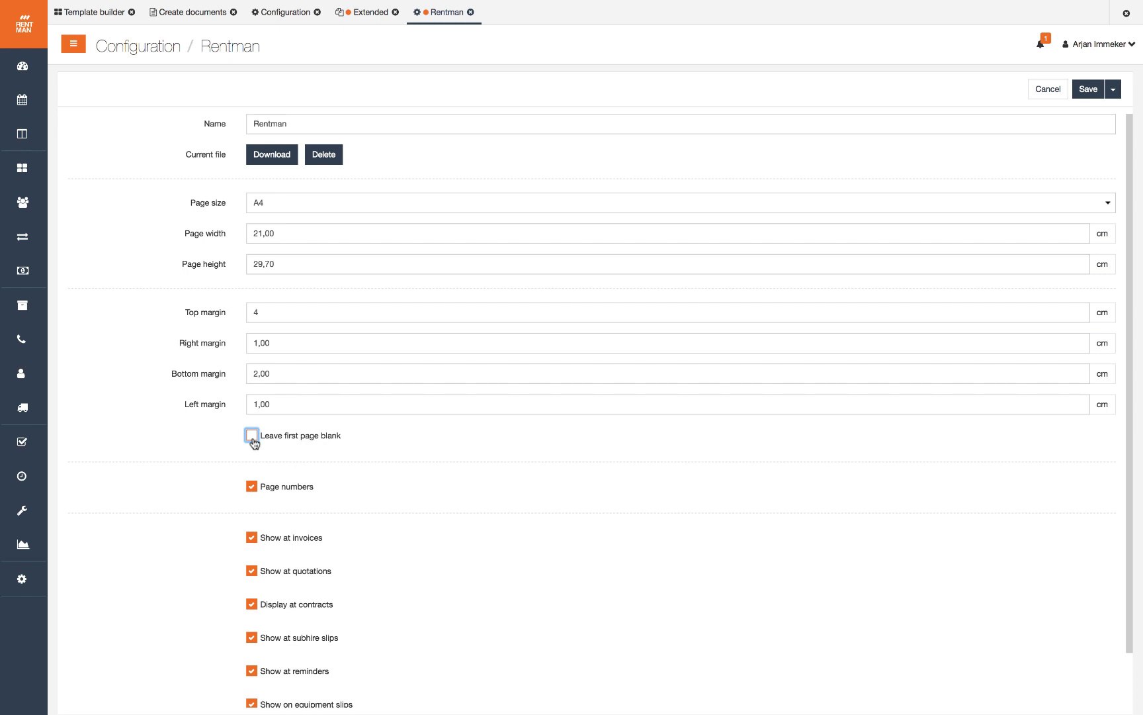
click(252, 488)
click(252, 490)
scroll(1112, 636, down, 3)
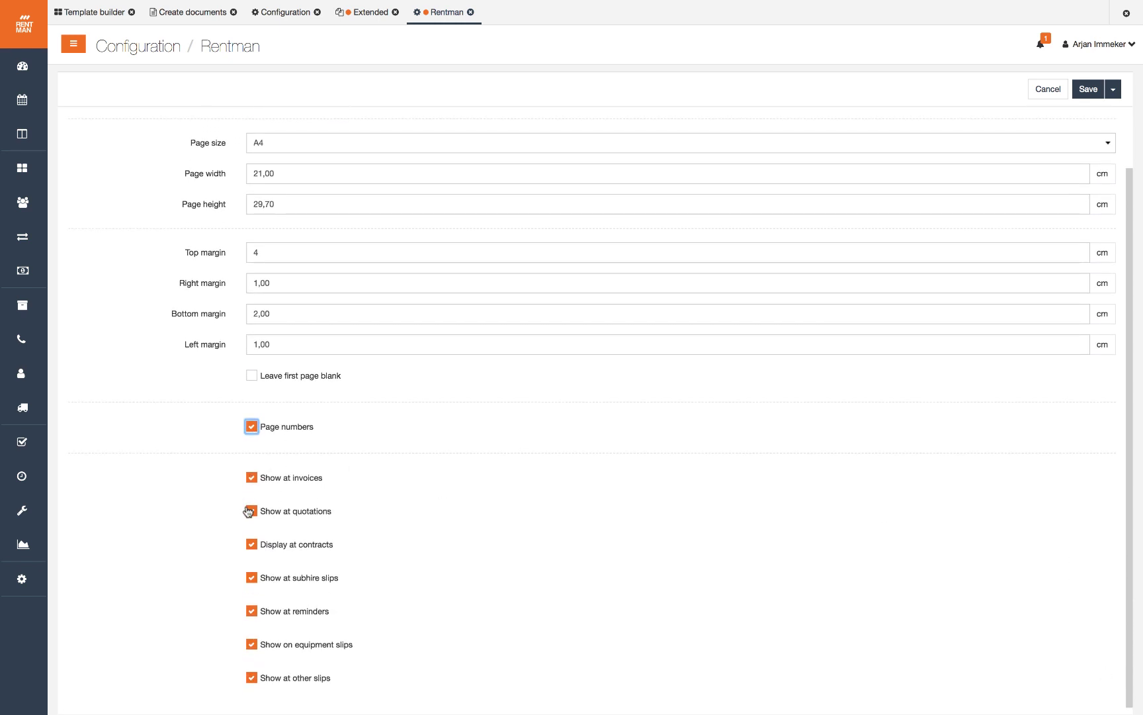
click(251, 644)
click(1091, 90)
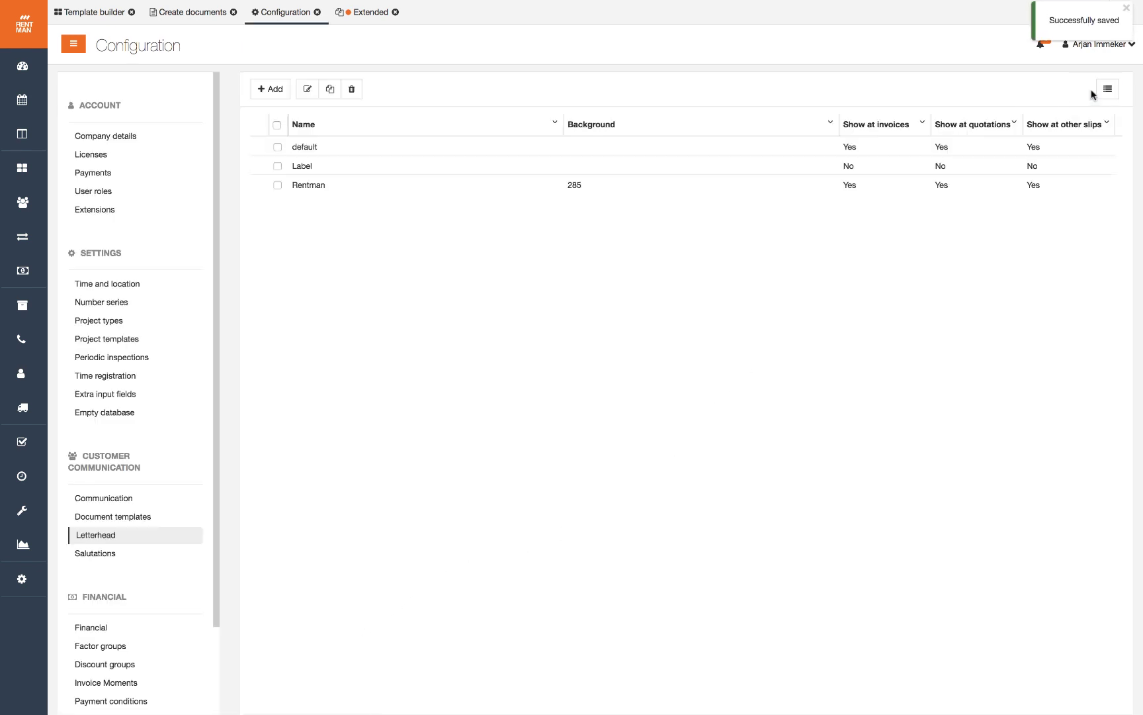
Set the quotation template of the Project project type to Extended for video and save the project type.
click(139, 326)
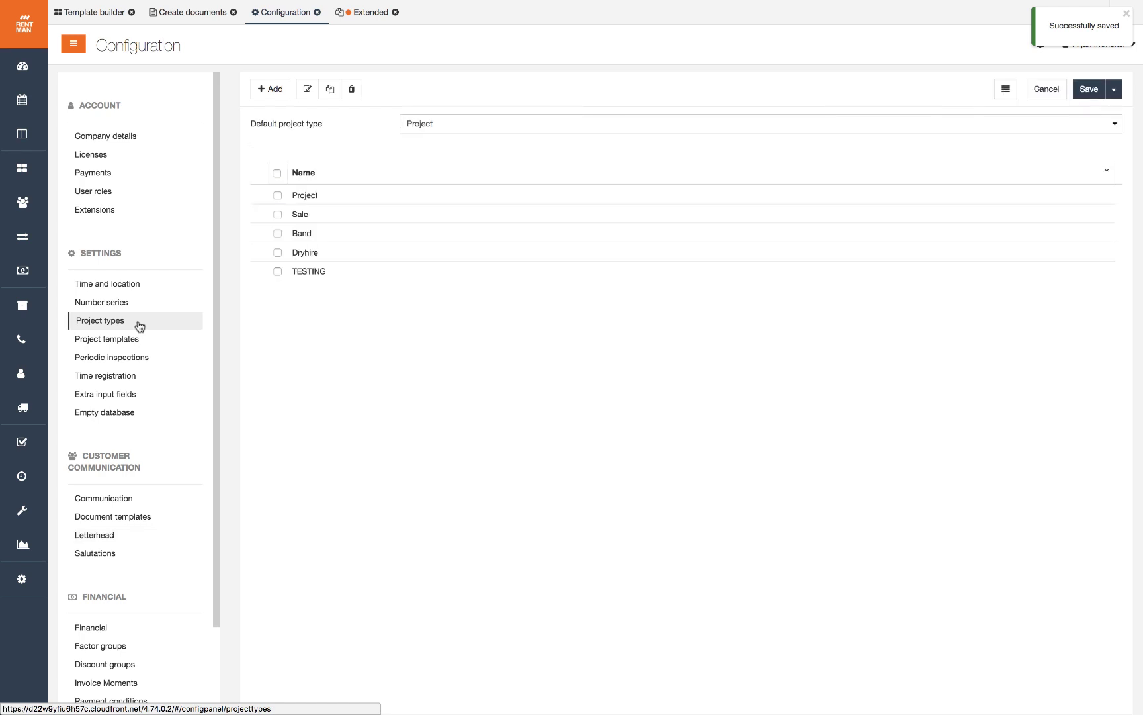
click(344, 199)
double_click(344, 197)
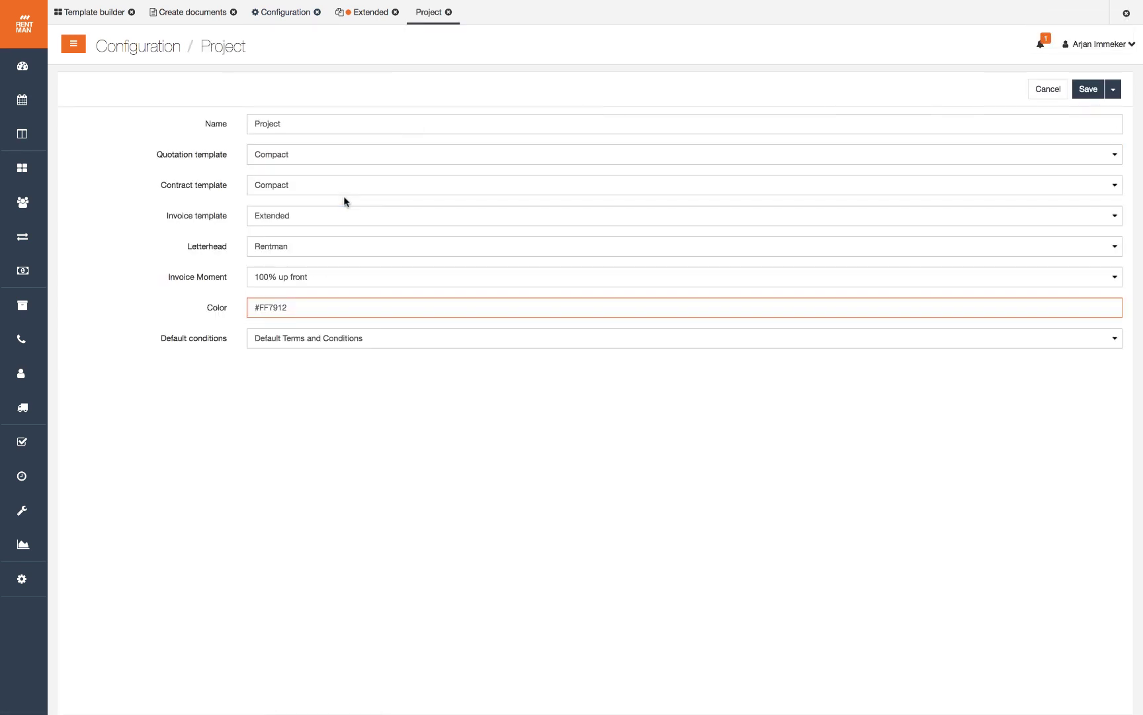
click(313, 155)
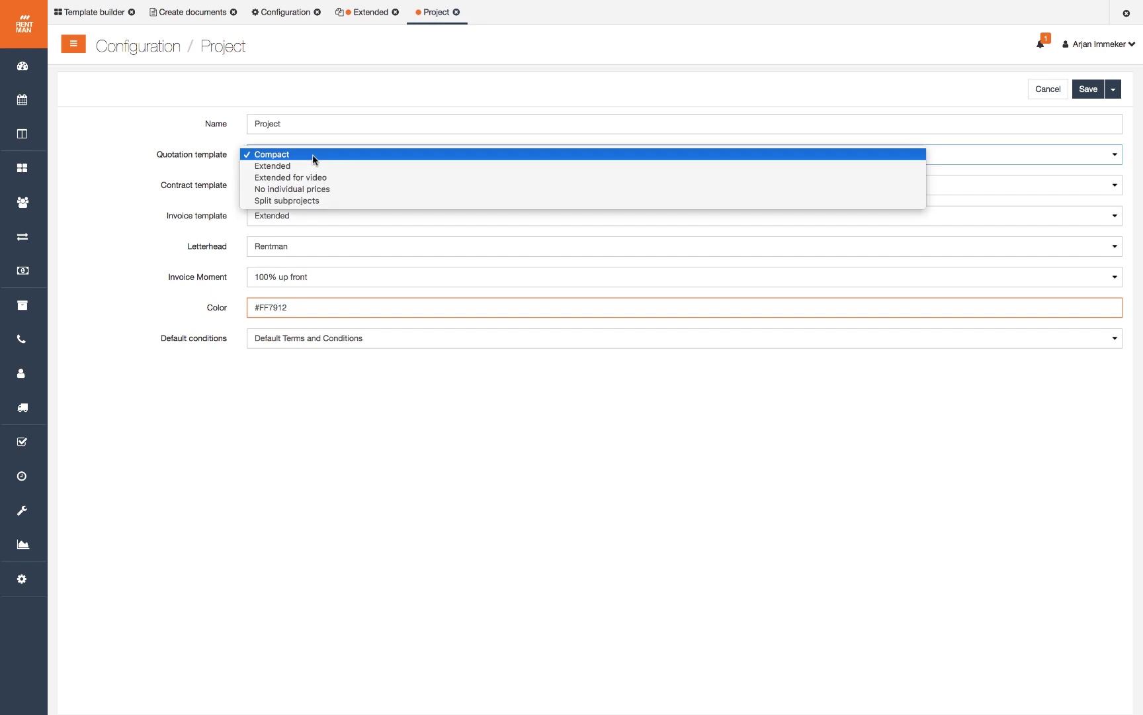
click(372, 180)
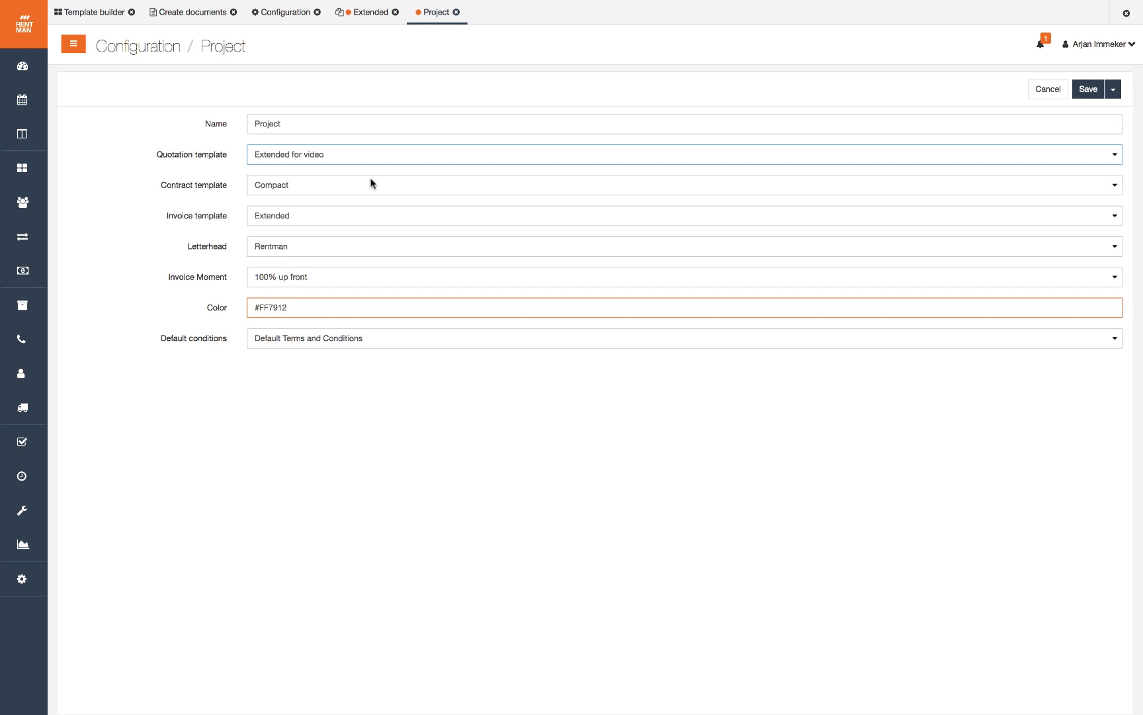
click(1089, 91)
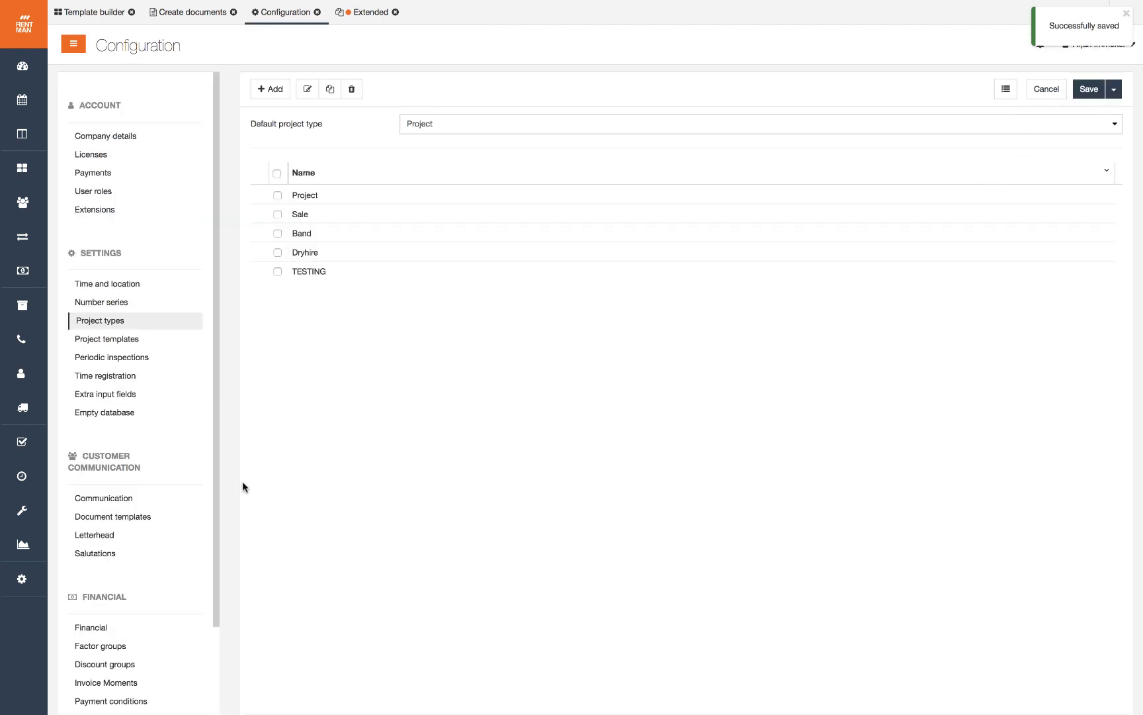
Set the Extended quotation system template to hidden in the document templates and save it.
click(156, 517)
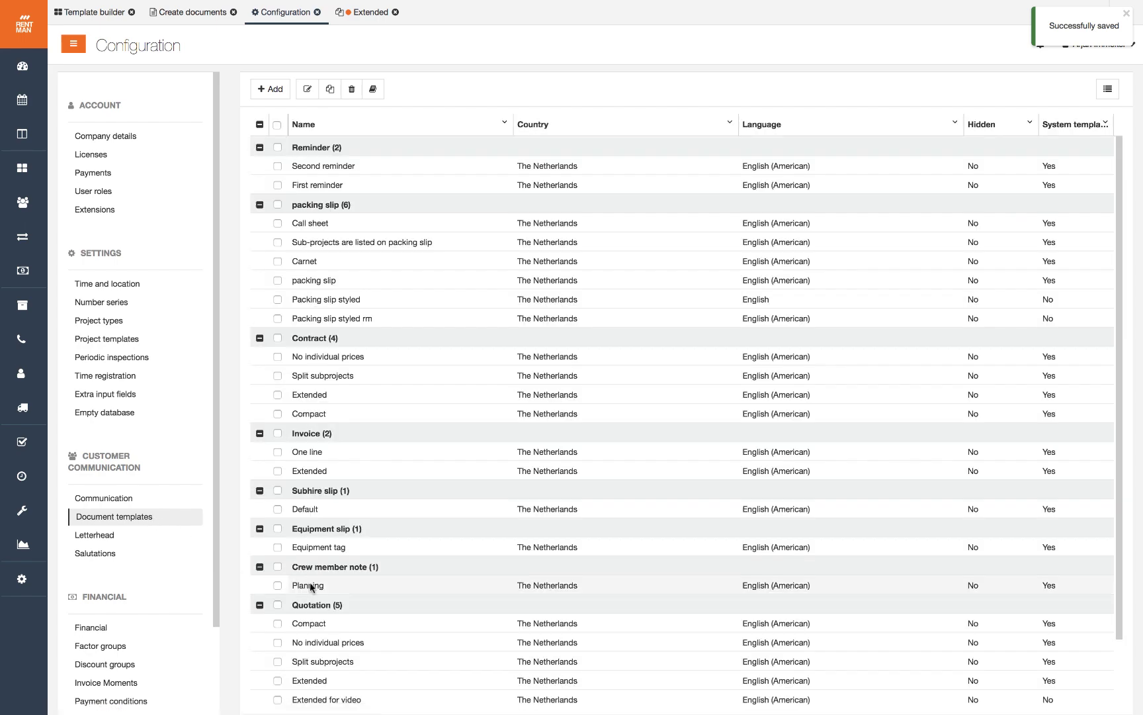
scroll(383, 649, down, 1)
click(380, 649)
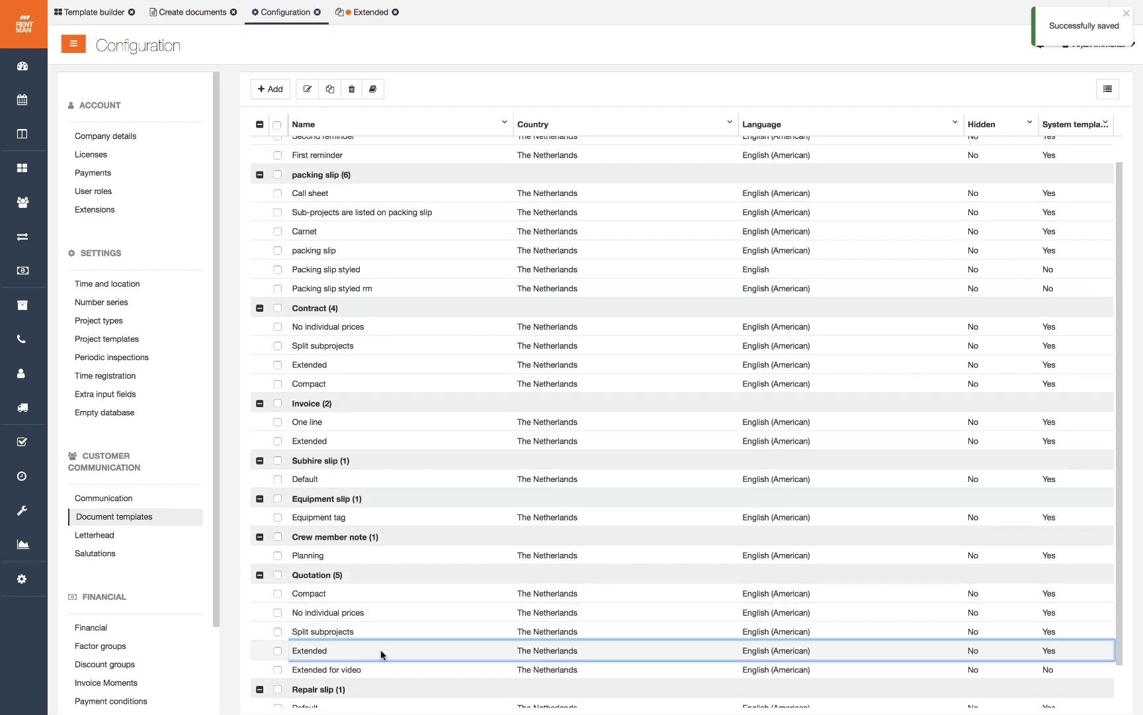
double_click(560, 651)
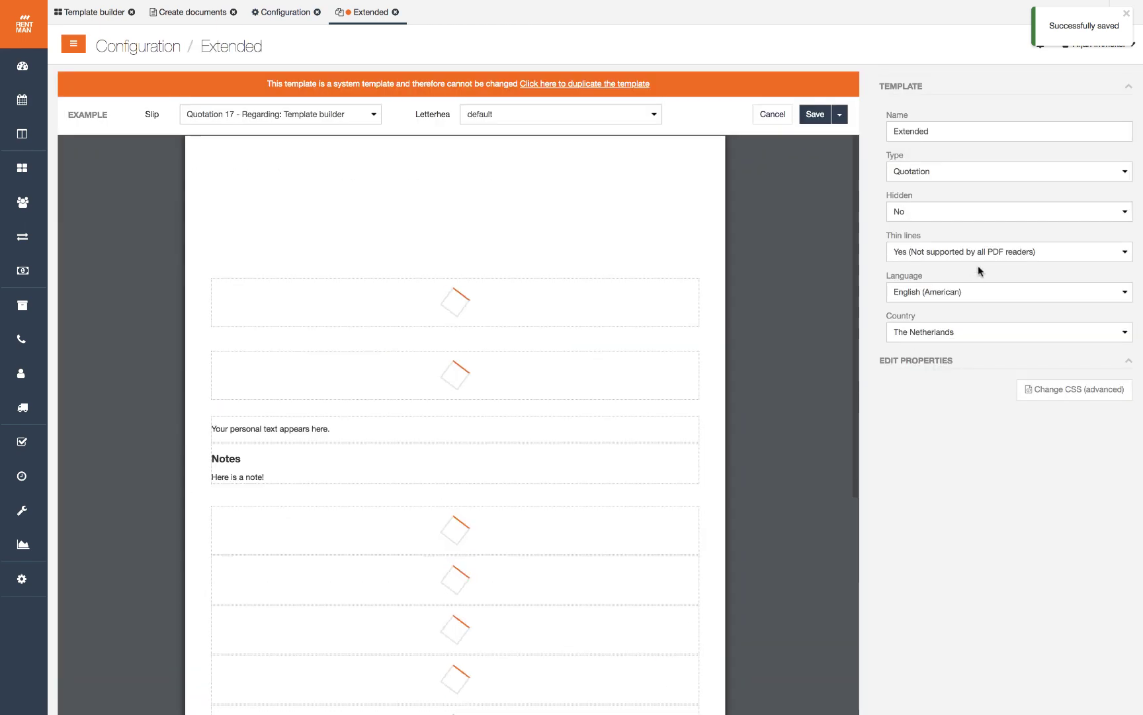
click(926, 210)
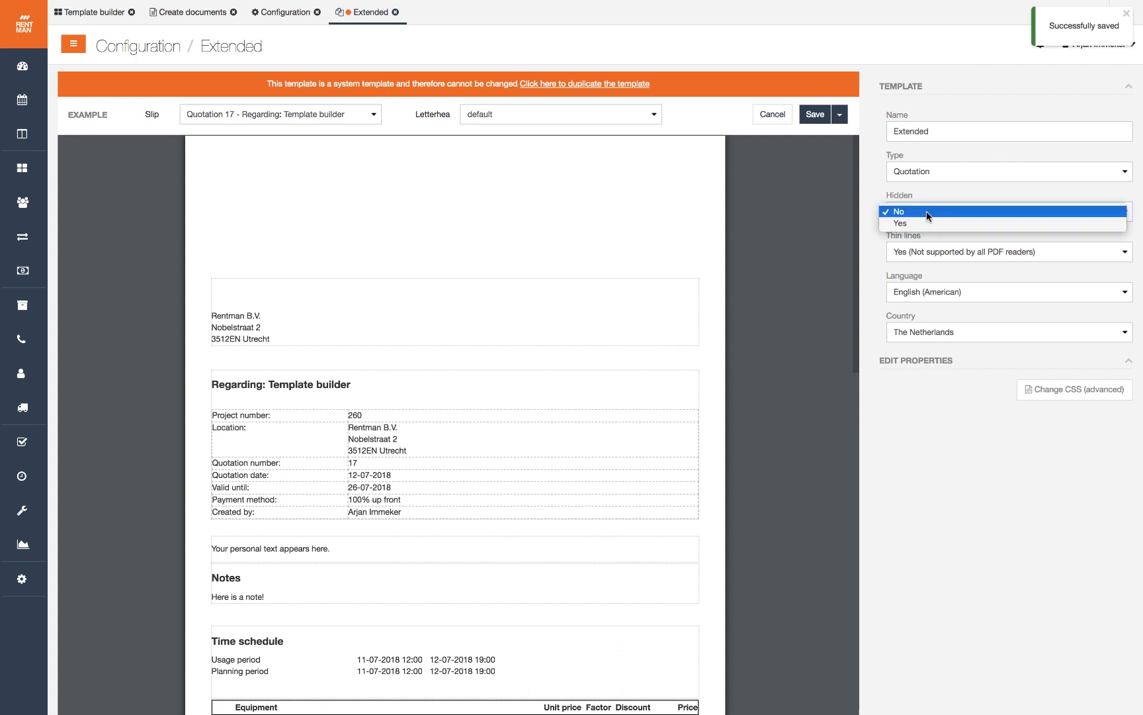
click(986, 224)
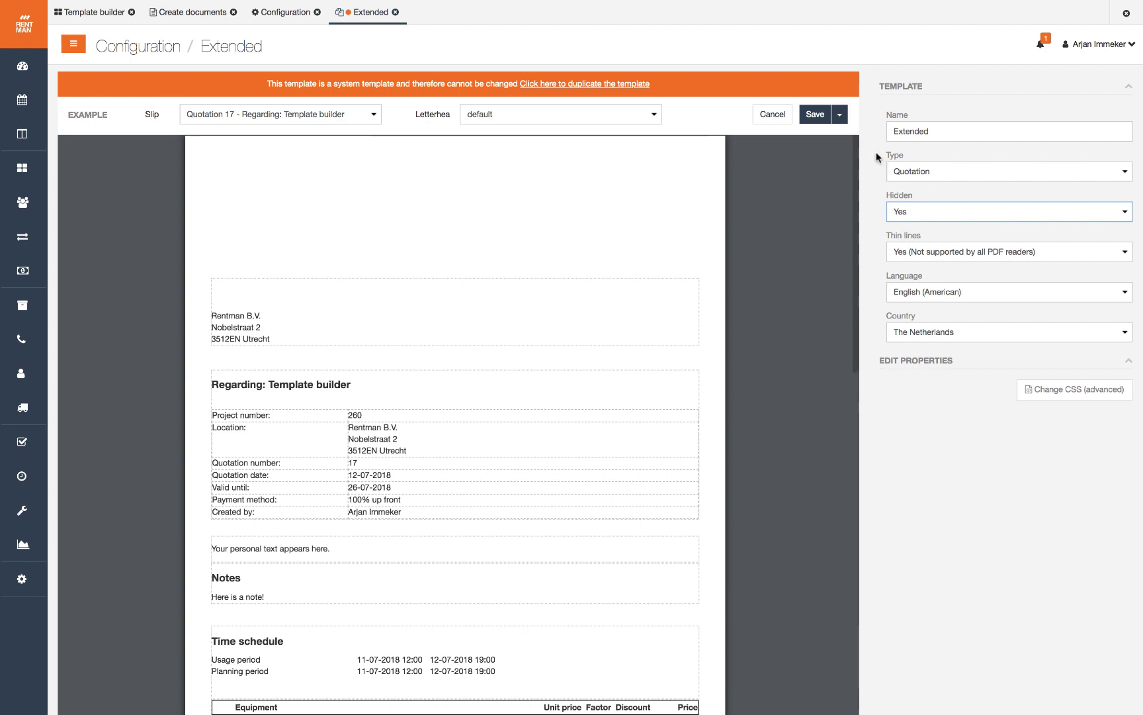
click(815, 114)
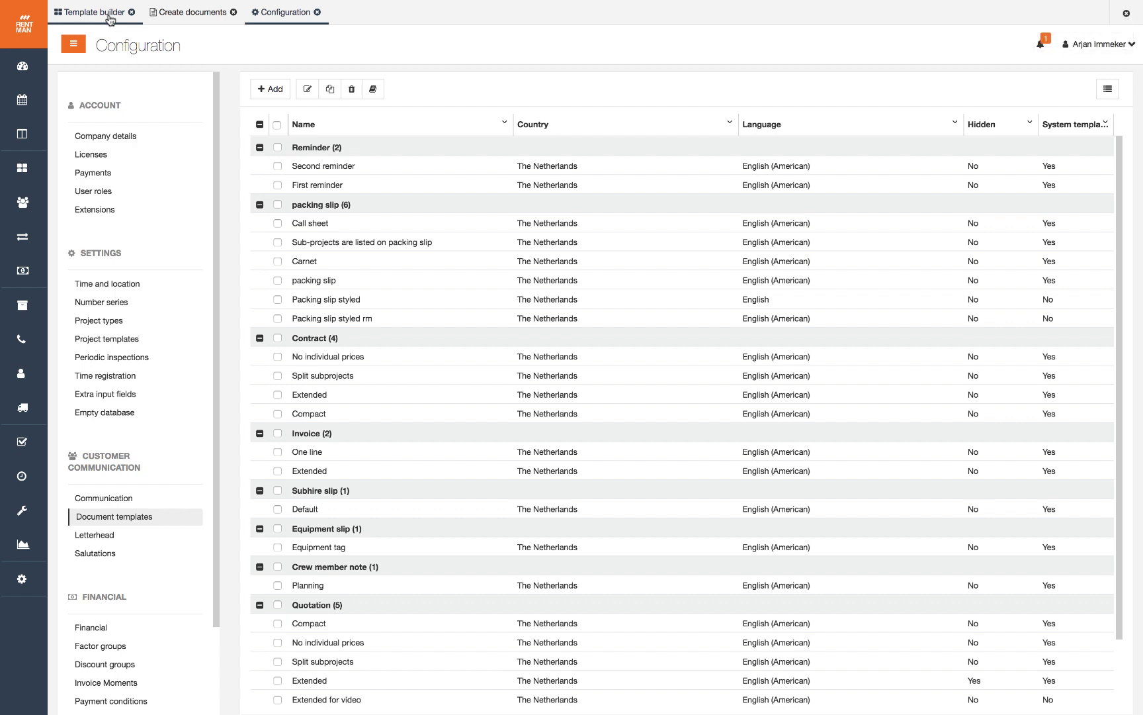
Create a quotation from the financial overview of the Template builder project.
click(110, 18)
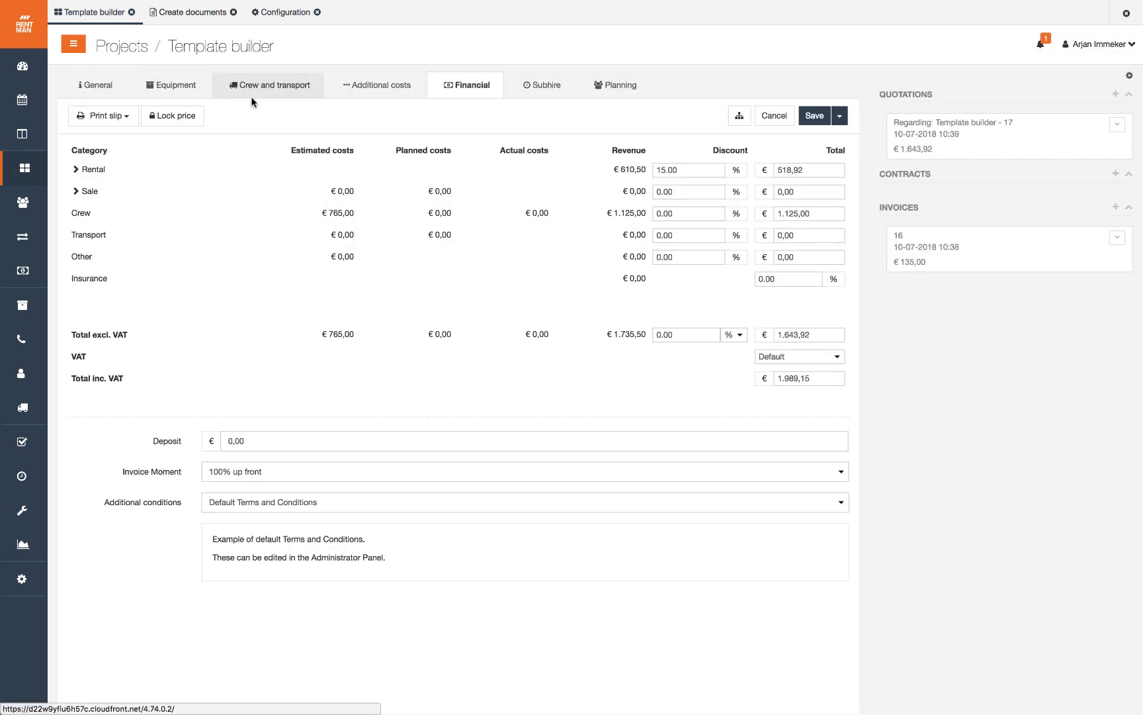
click(126, 121)
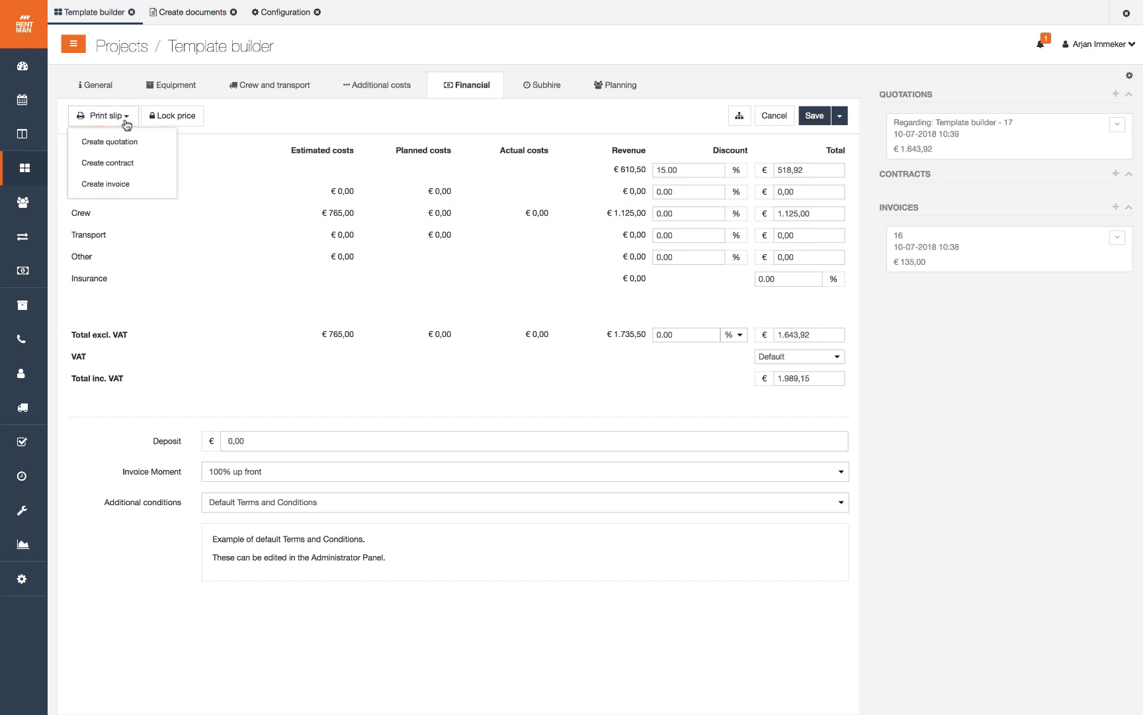
click(150, 147)
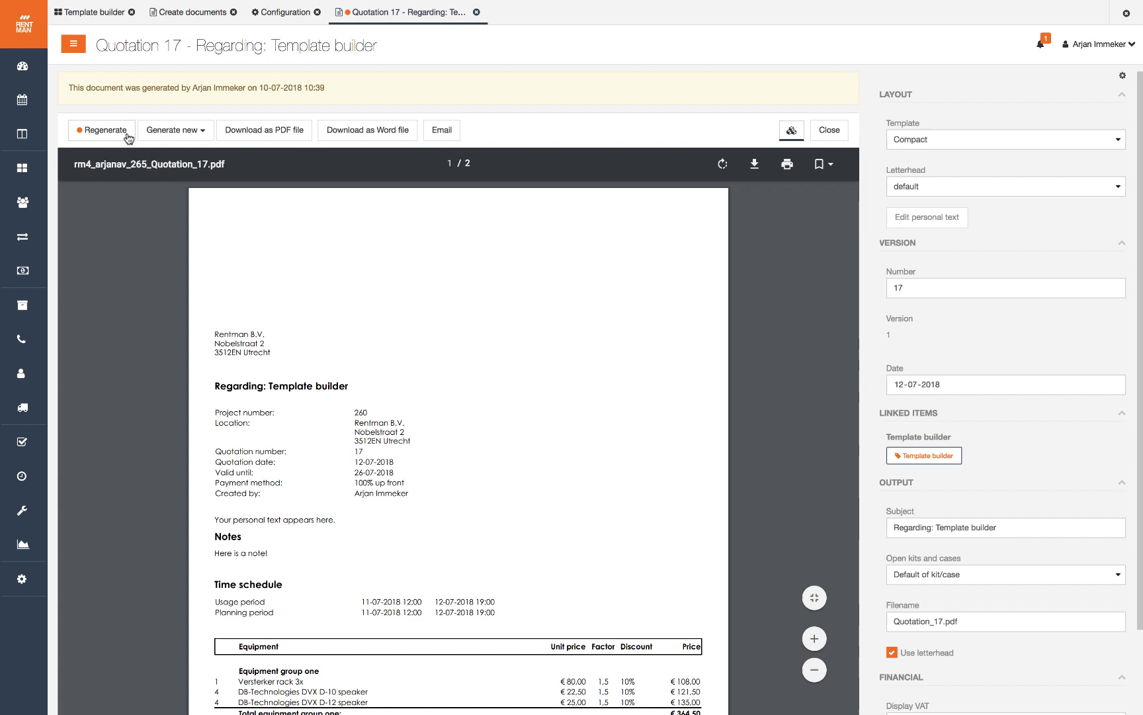
Regenerate the quotation with the Extended for video template and the Rentman letterhead, and look through its pages.
click(940, 140)
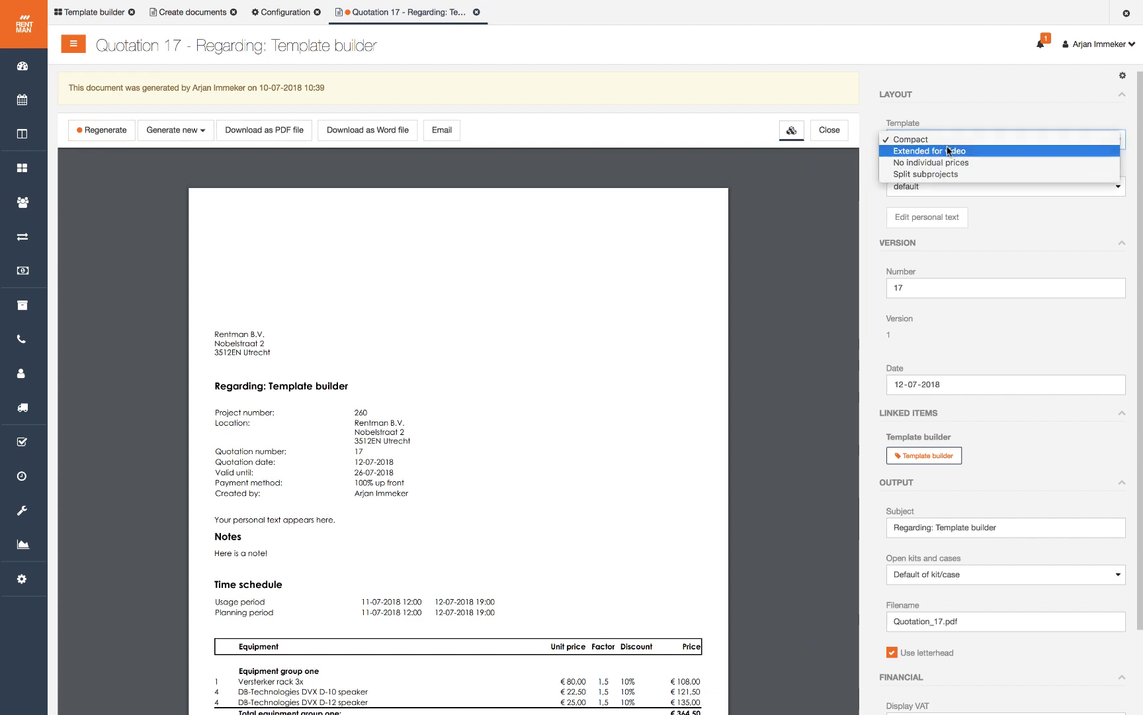
click(942, 151)
click(934, 188)
click(931, 197)
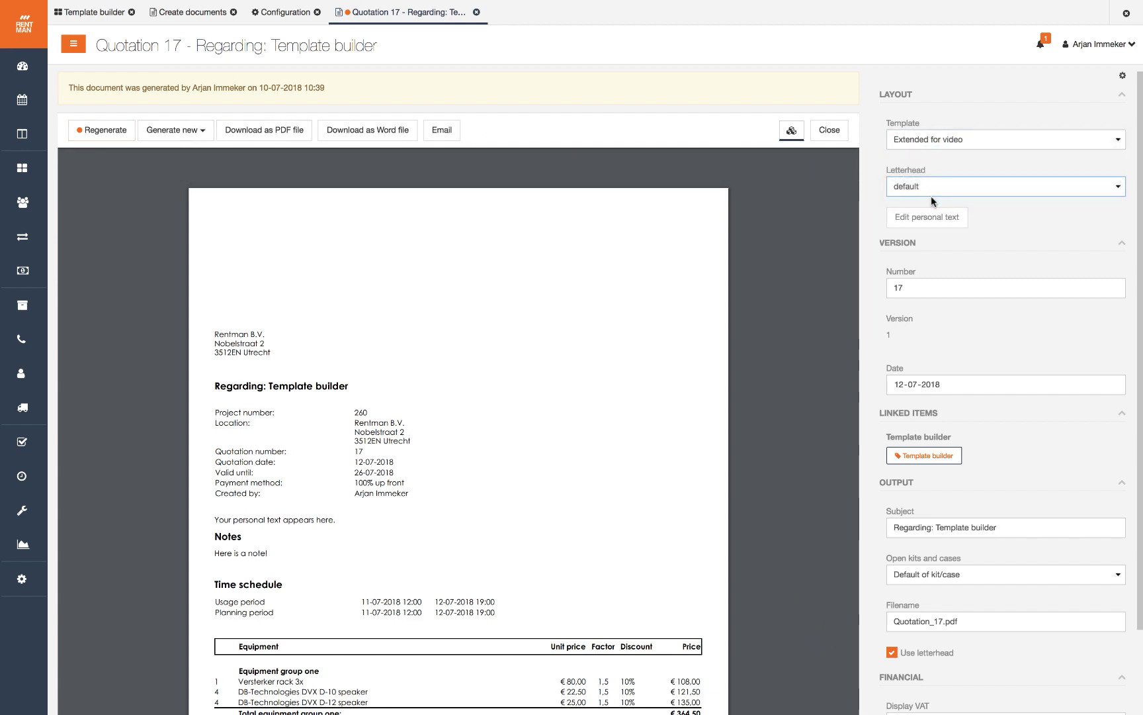
click(88, 129)
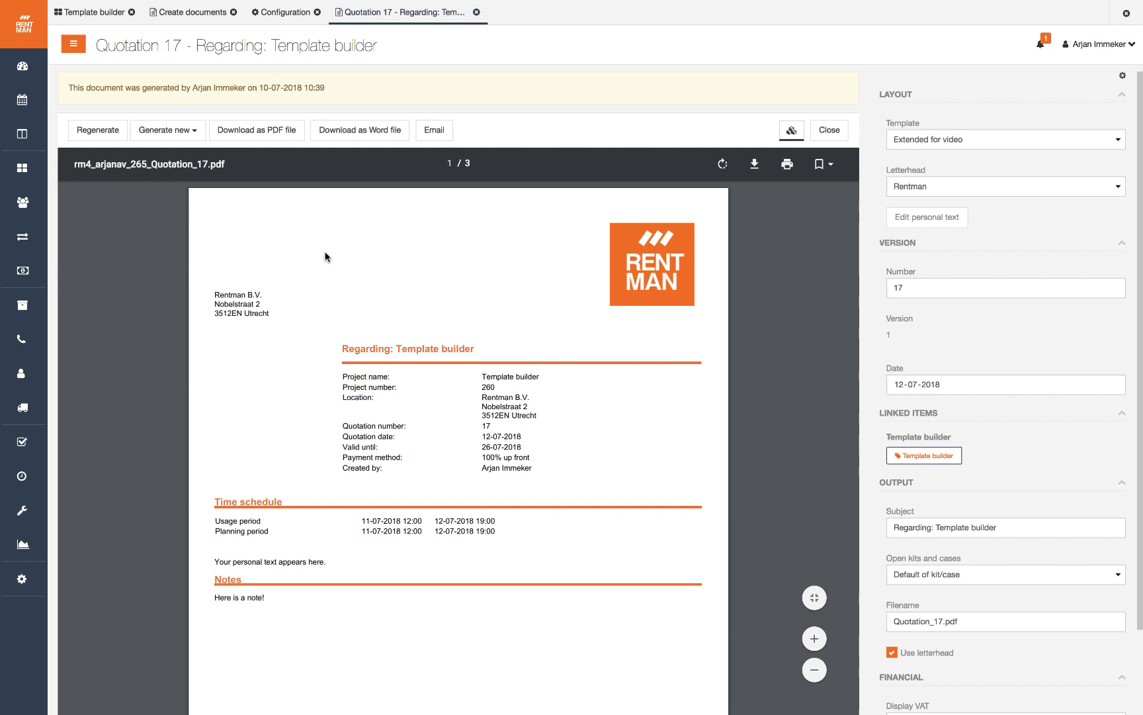
scroll(787, 316, down, 2)
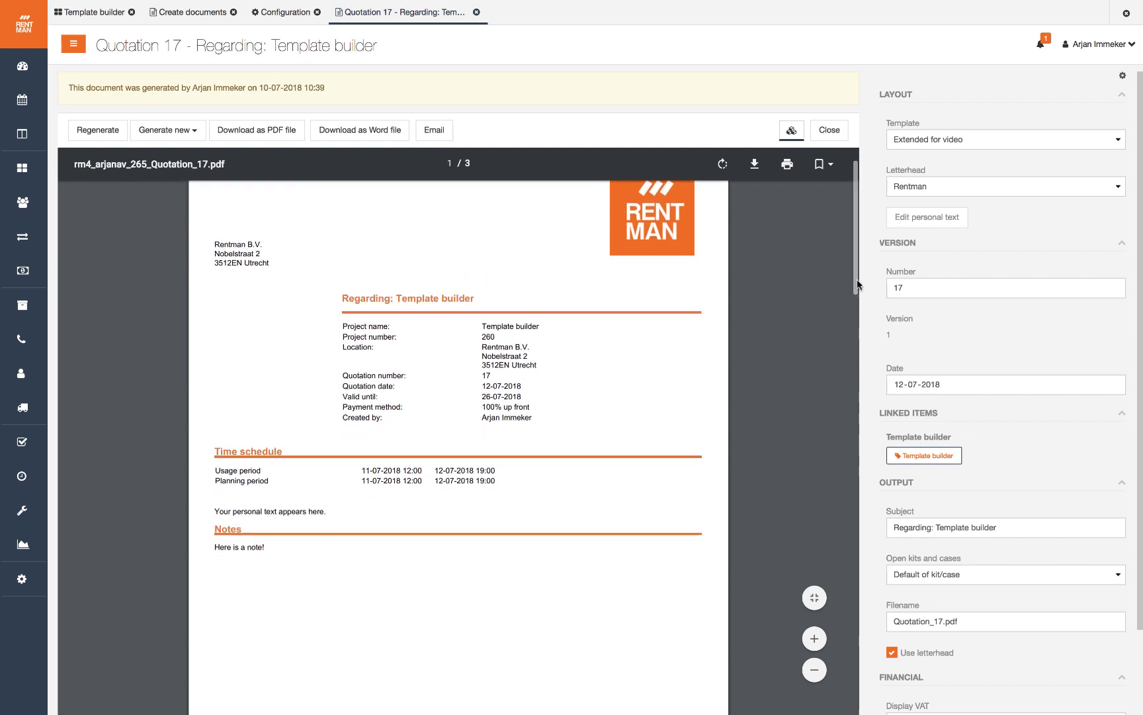
drag(853, 267, 851, 440)
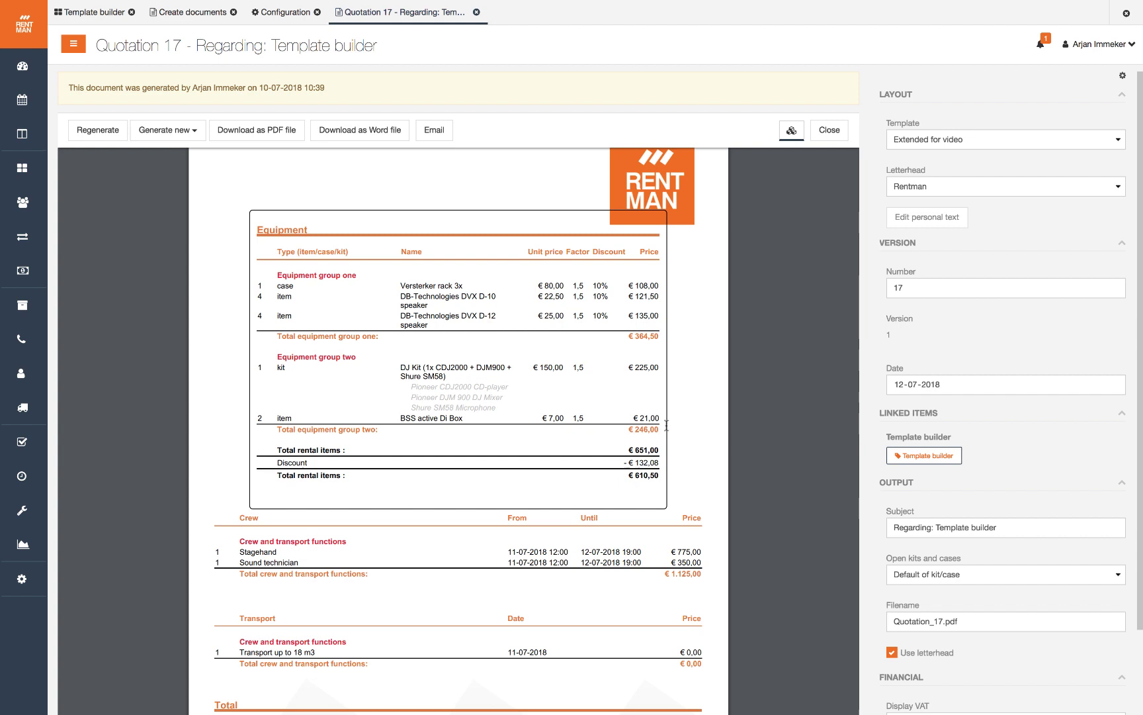
Open the packing slip system template from the configuration's document templates and duplicate it.
click(21, 579)
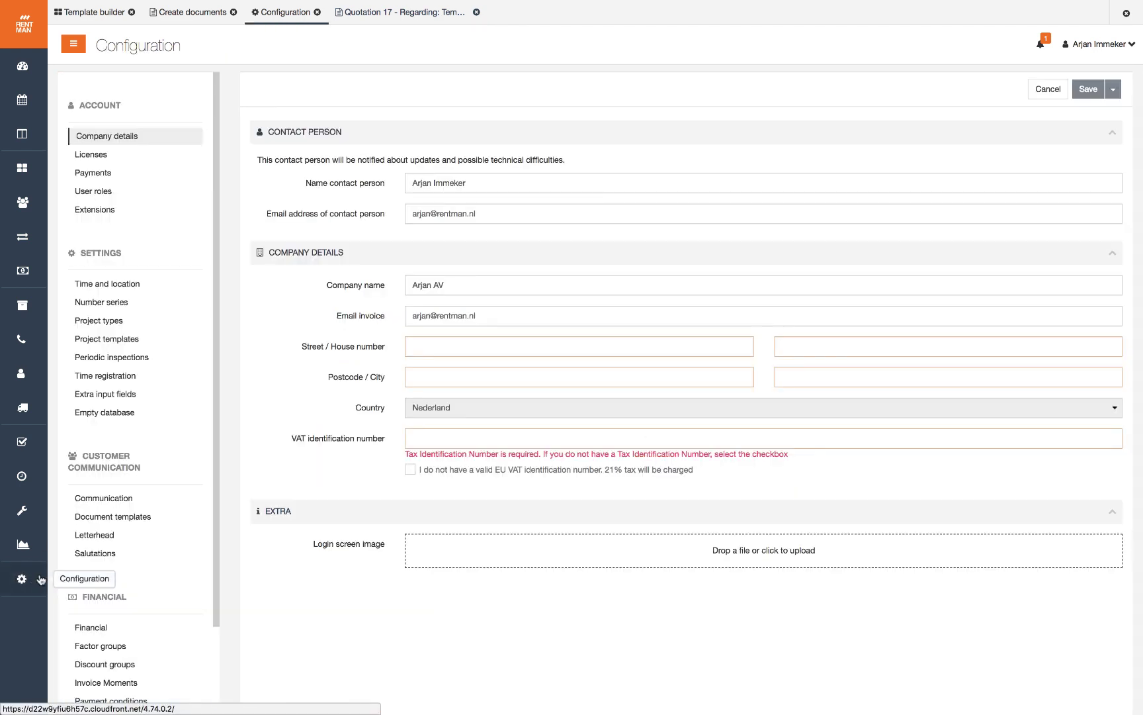
click(130, 523)
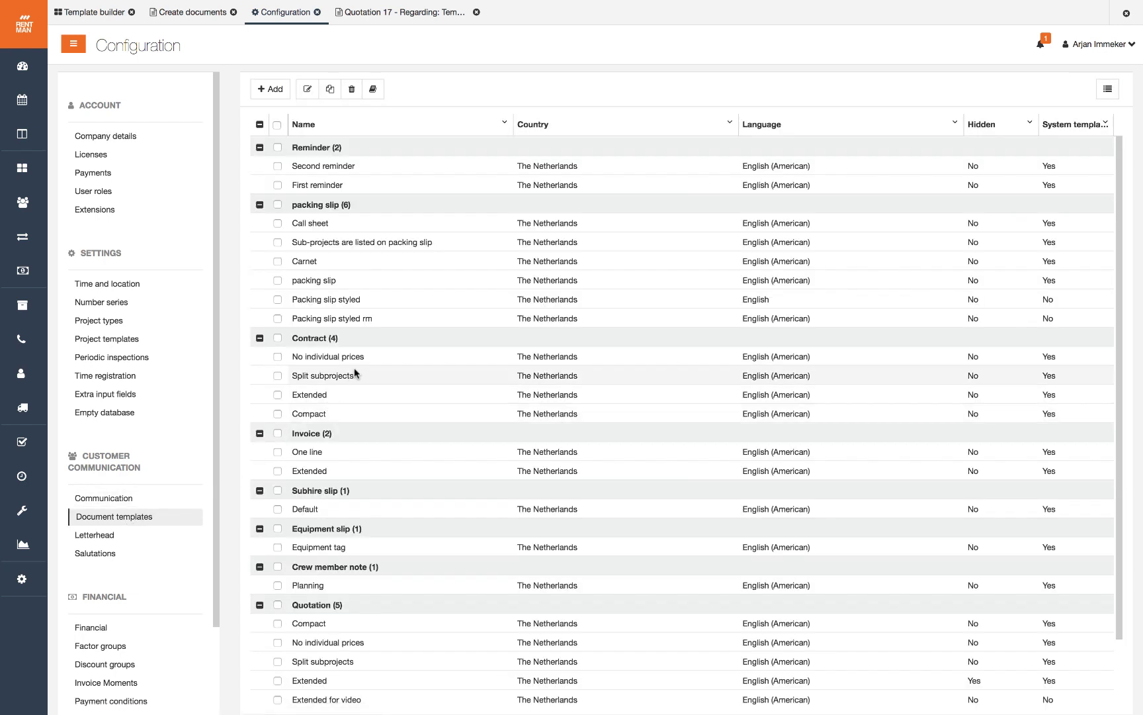
double_click(455, 283)
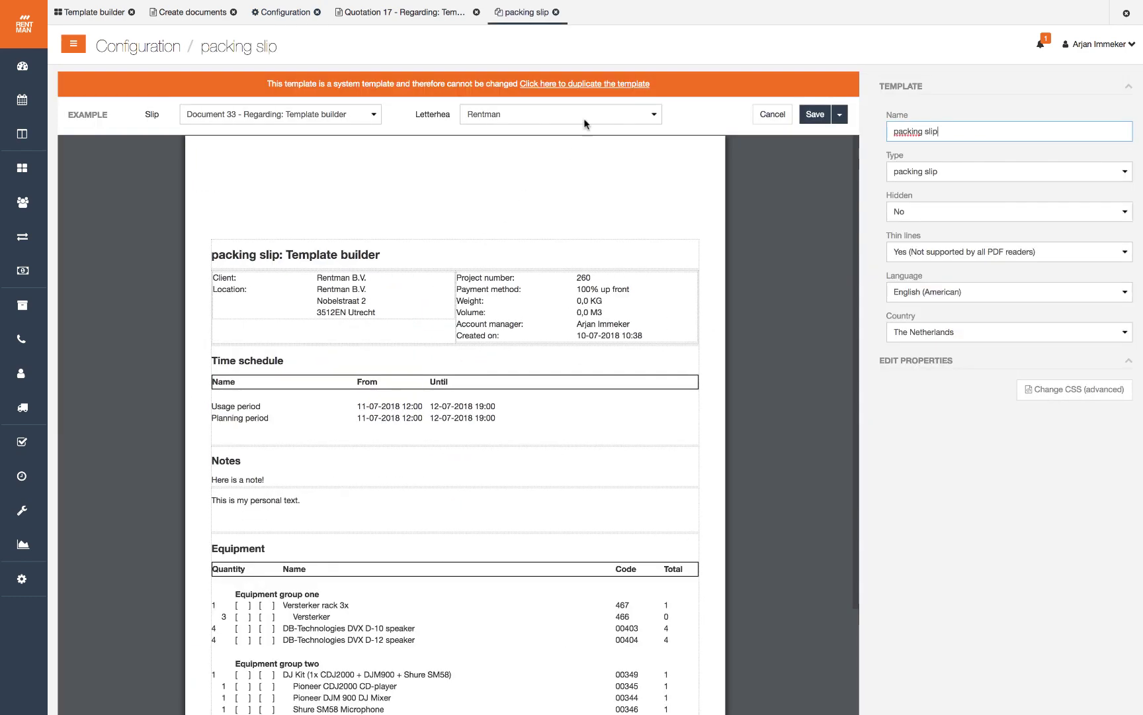
click(594, 84)
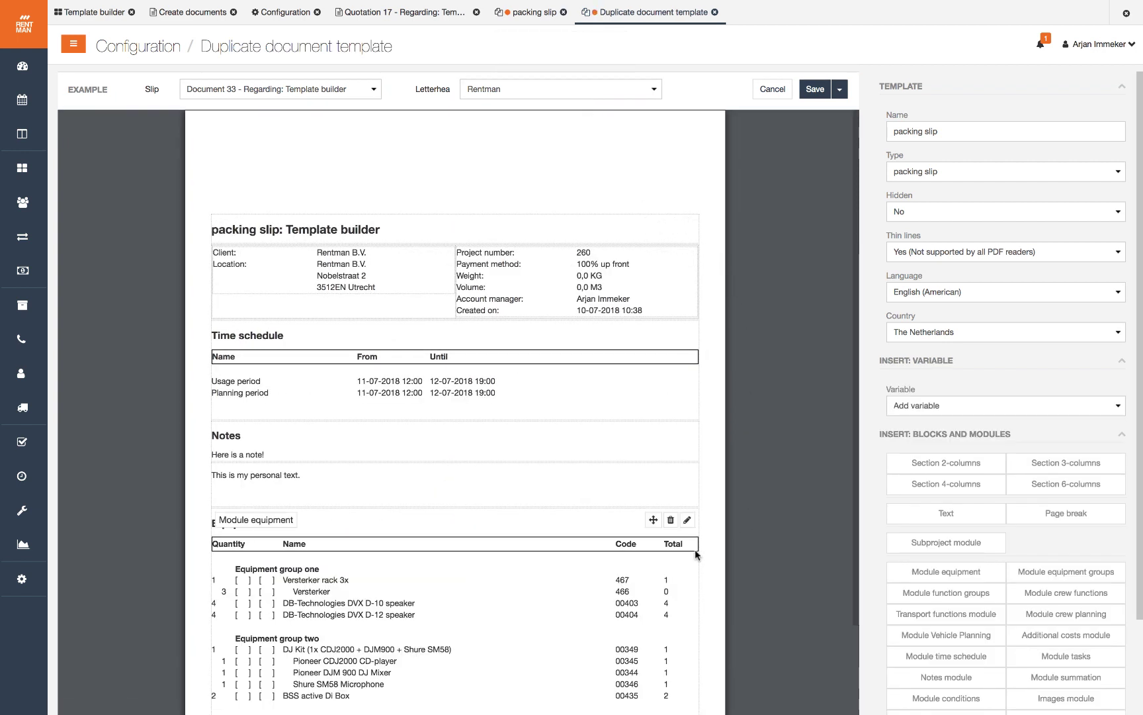
Examine the Equipment planning variables that can be added as columns to the duplicated packing slip's equipment module.
click(686, 520)
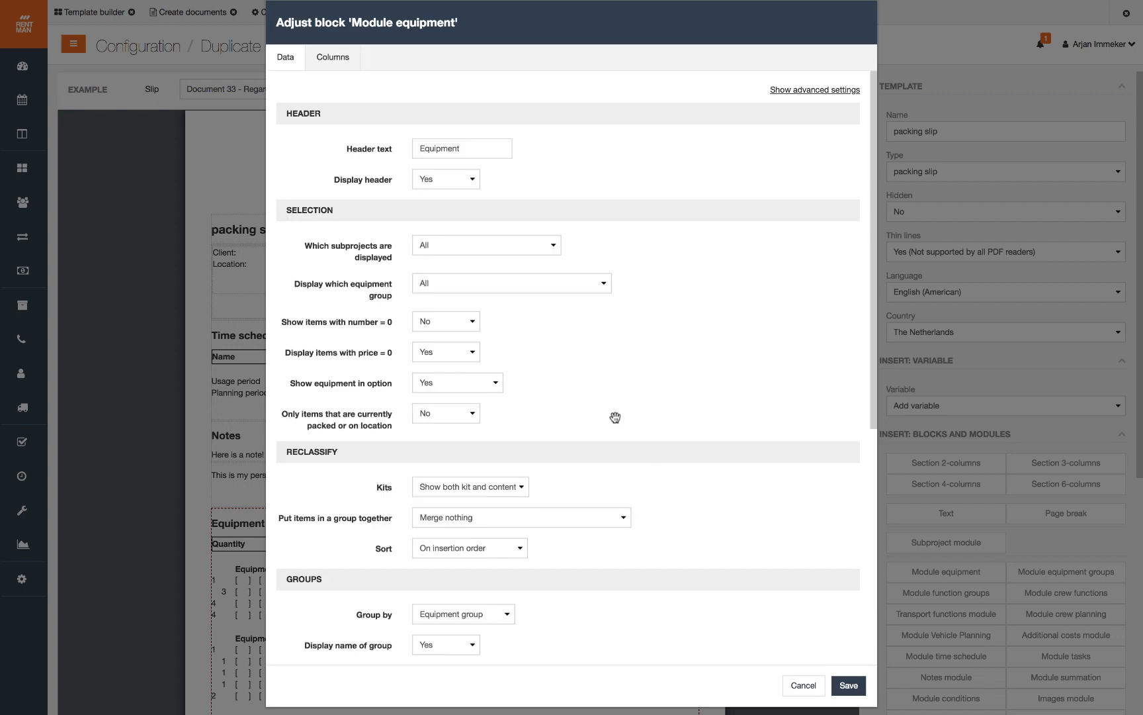
click(328, 57)
click(452, 115)
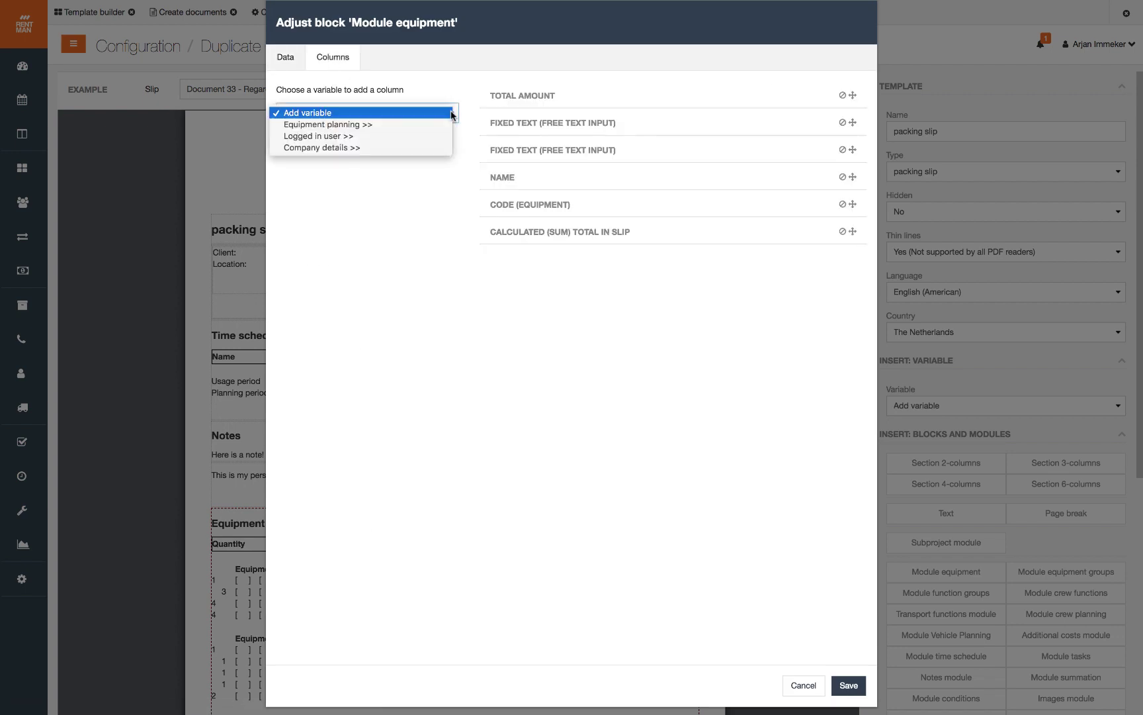
click(446, 126)
click(434, 133)
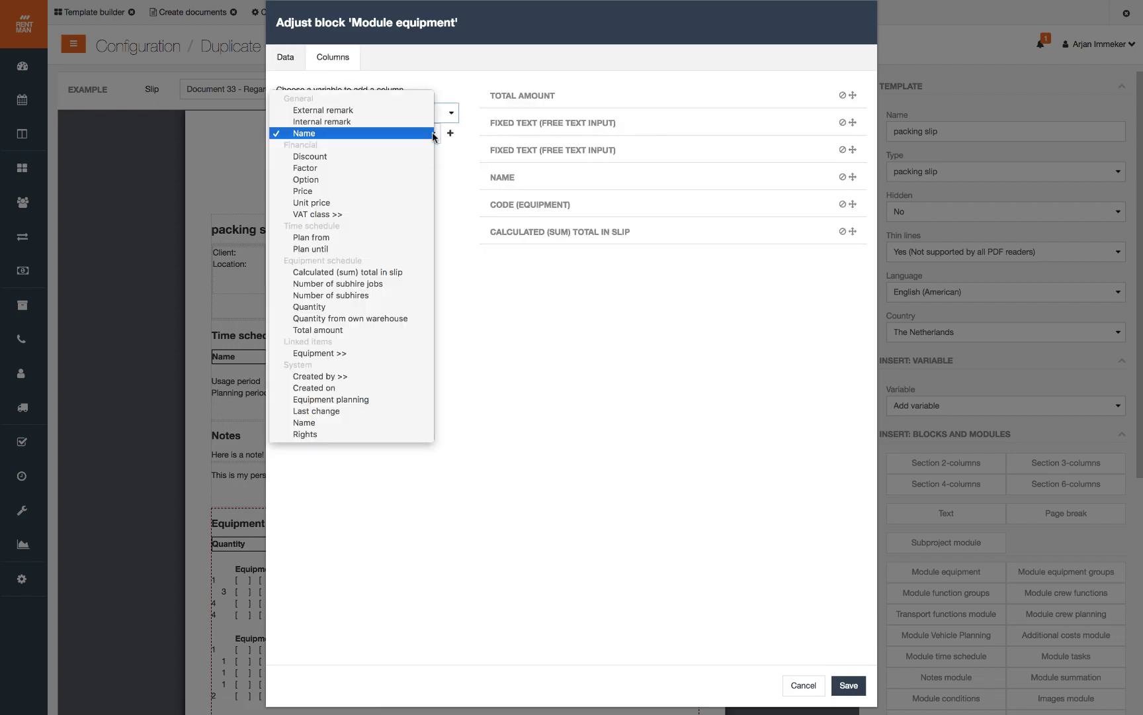
click(401, 284)
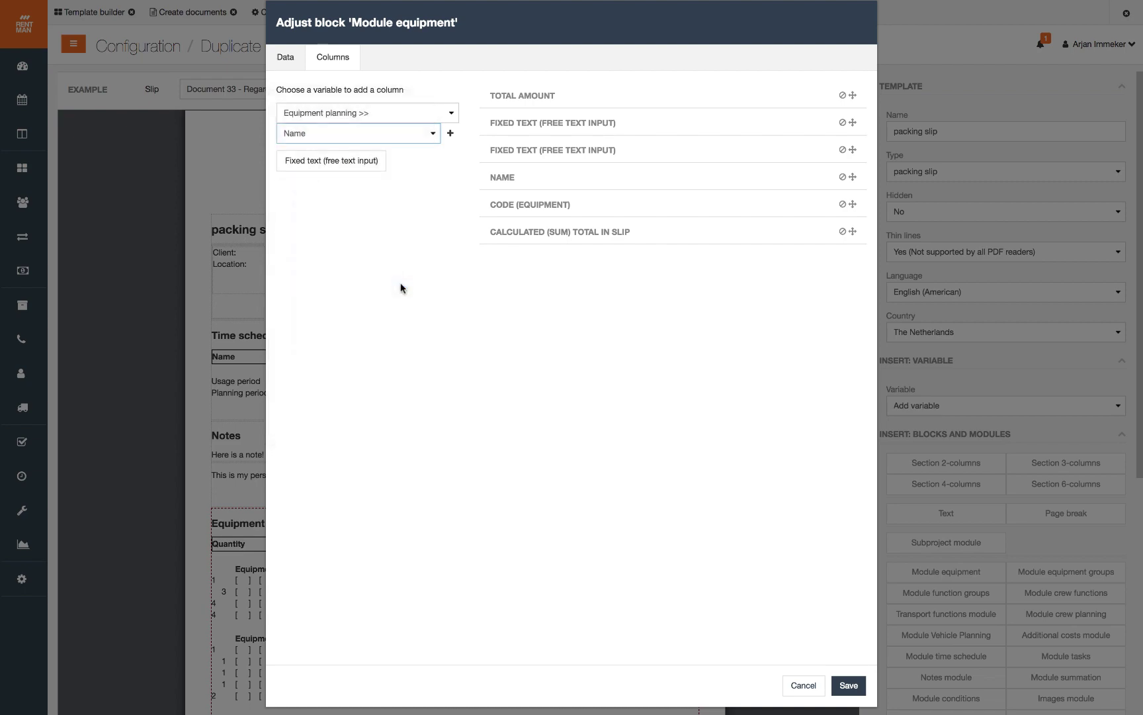
Add the Number of subhire jobs variable as a column in the equipment module and save the module.
click(450, 134)
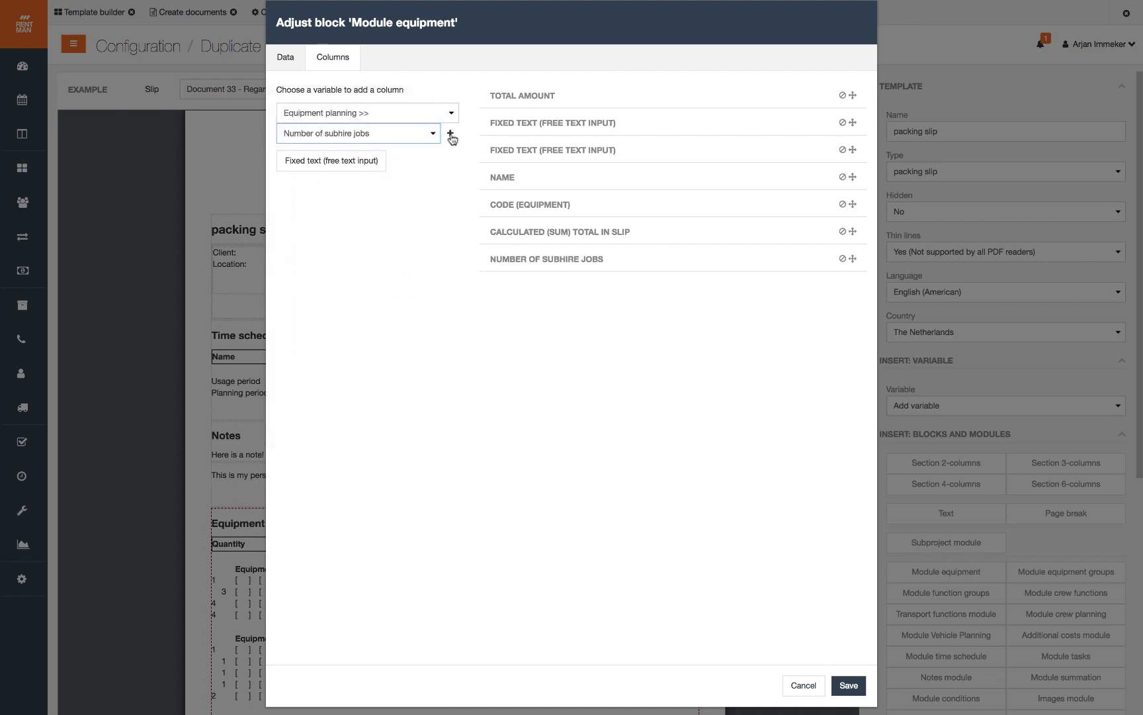
click(843, 684)
scroll(728, 612, down, 3)
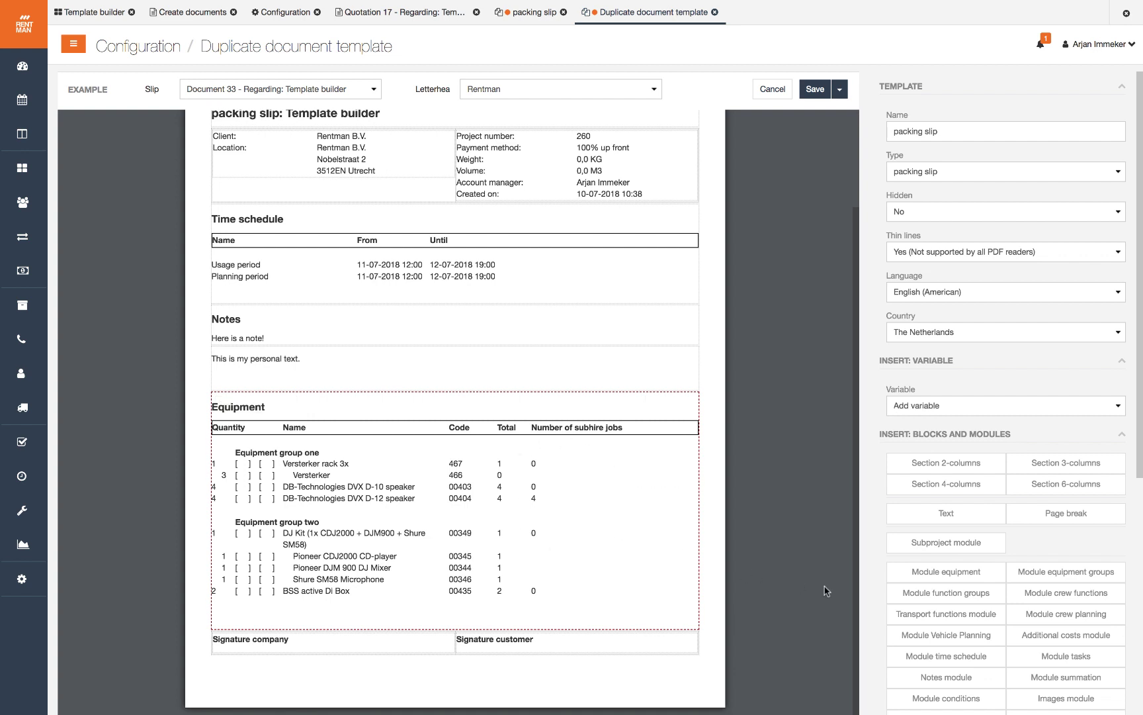
Insert the subhire equipment module directly below the equipment module in the packing slip.
drag(1139, 475, 1139, 549)
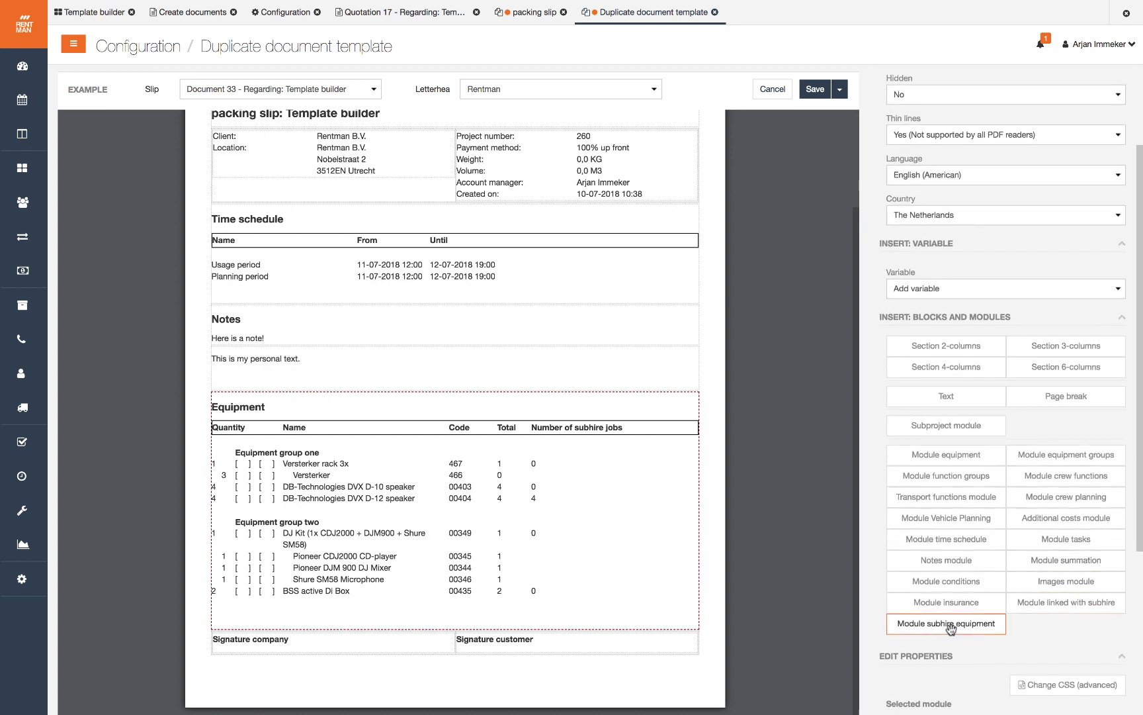
drag(941, 623, 595, 609)
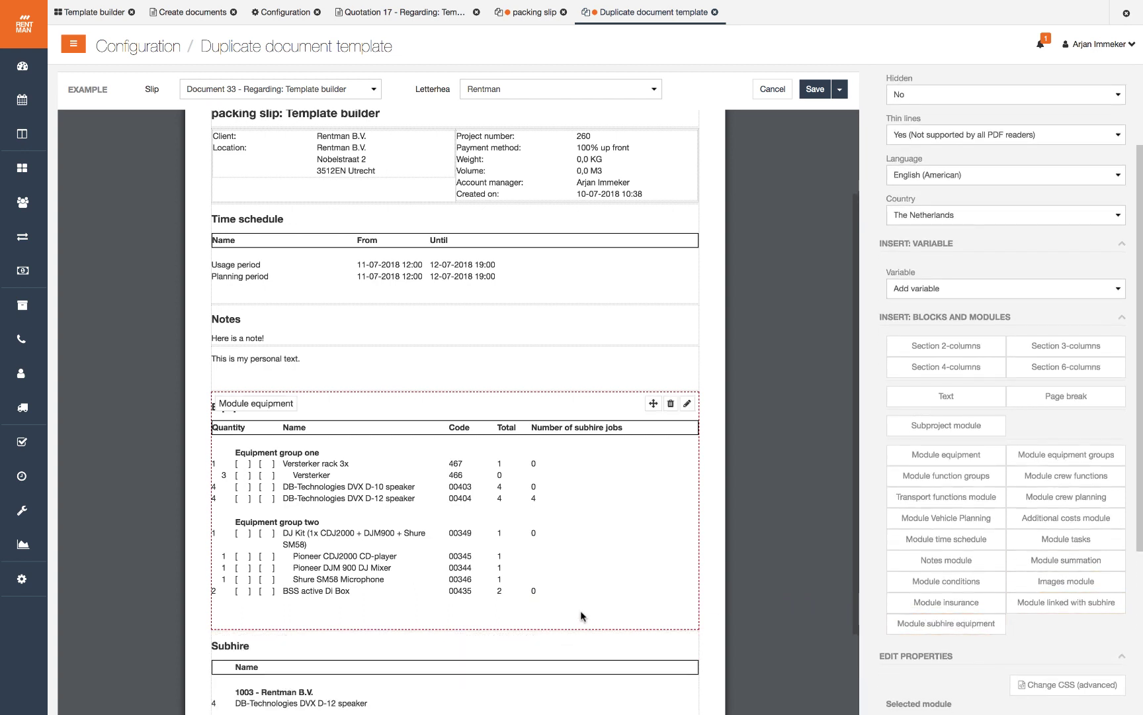
scroll(715, 581, down, 2)
scroll(715, 581, down, 3)
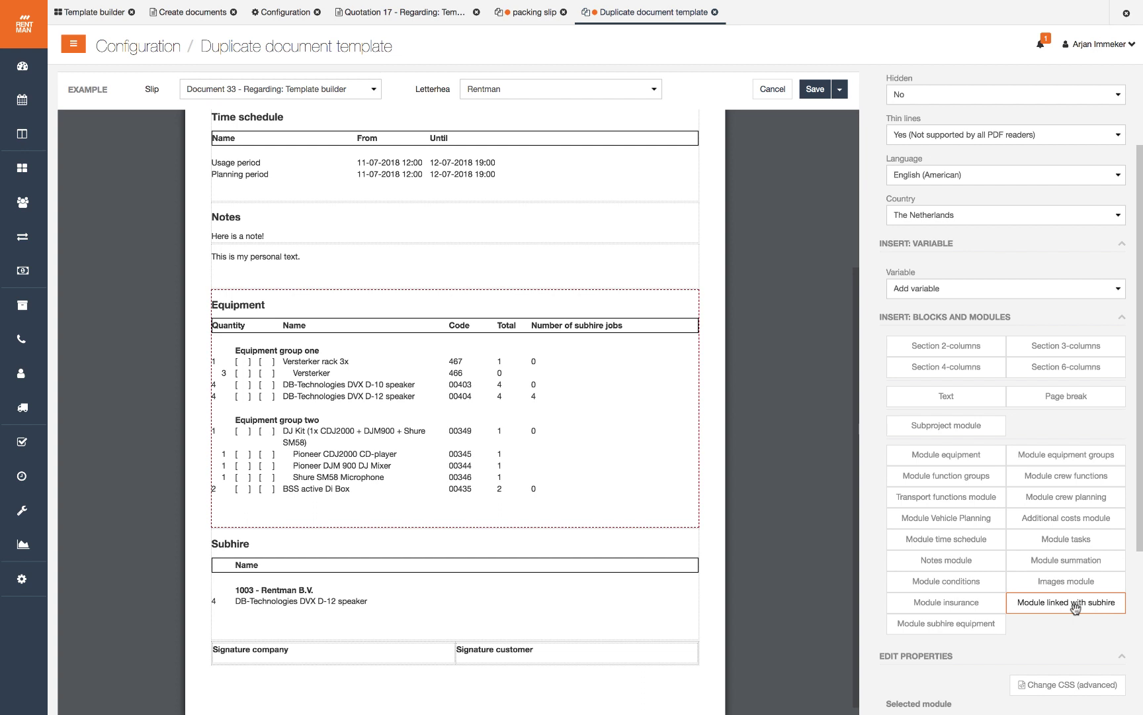
Group the equipment module's items by Location in warehouse and save the module.
click(687, 303)
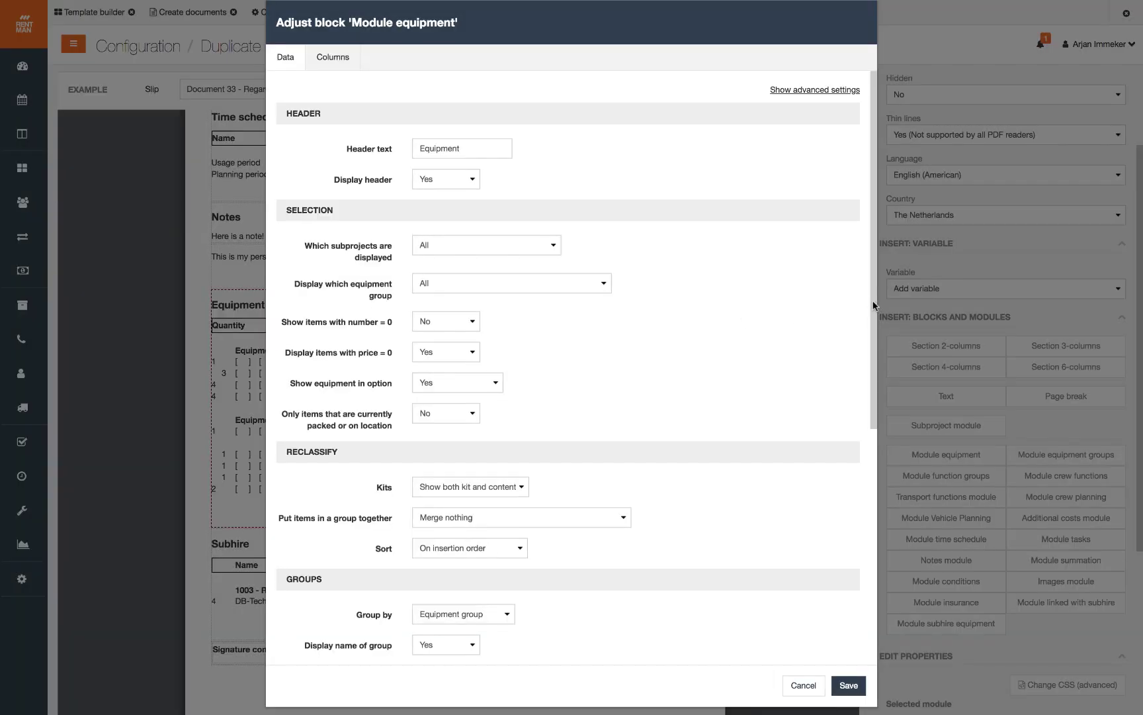
drag(873, 305, 571, 426)
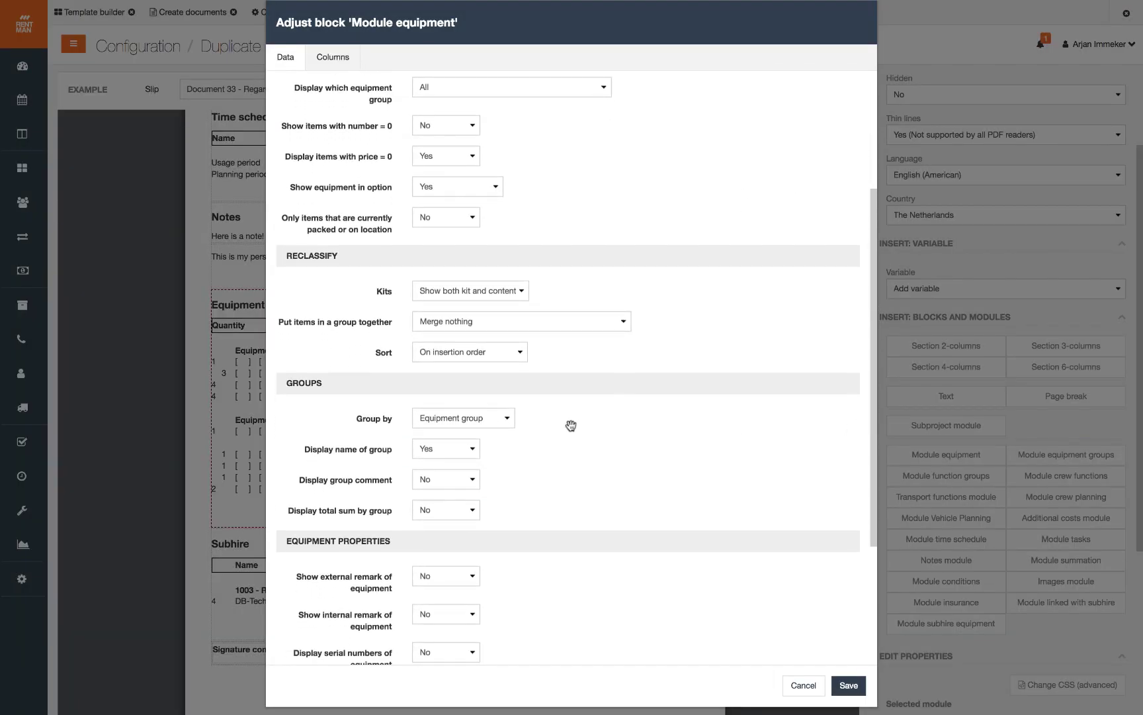
click(507, 418)
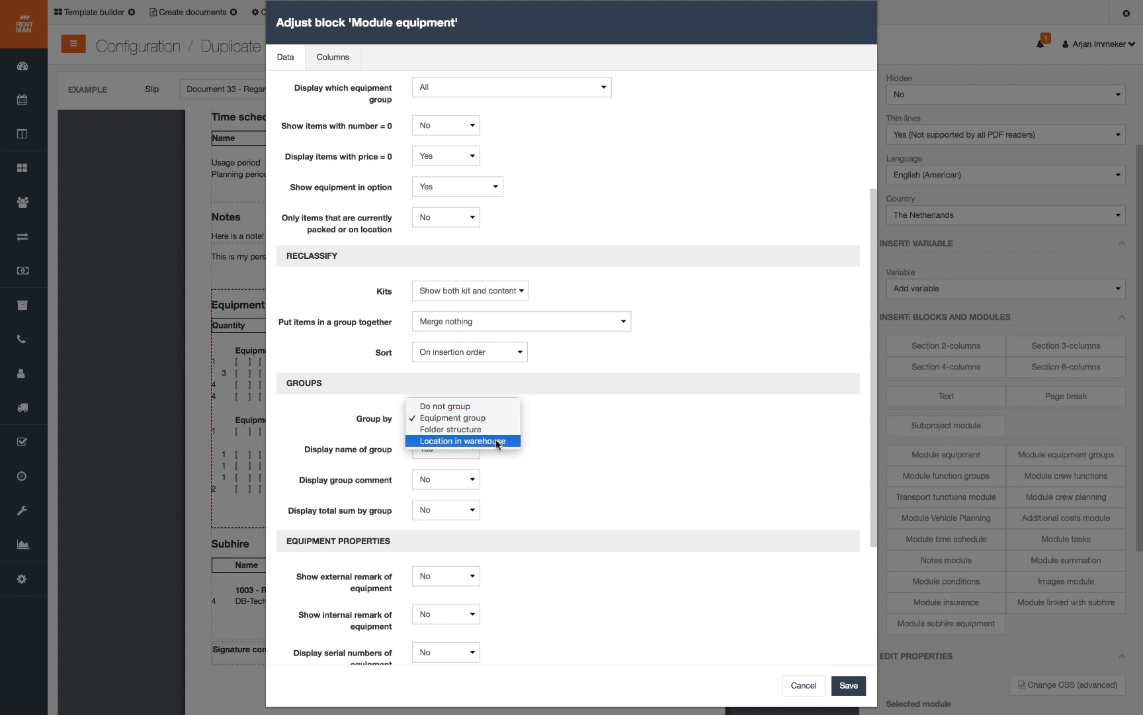
click(498, 441)
scroll(495, 439, down, 1)
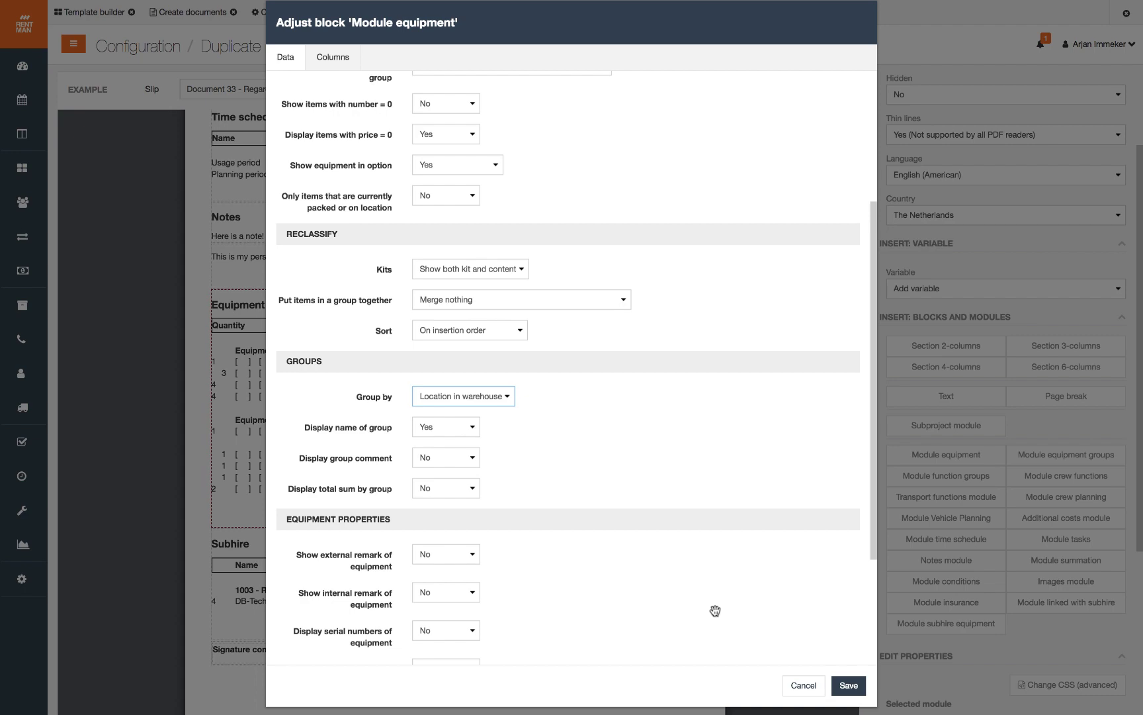
click(849, 685)
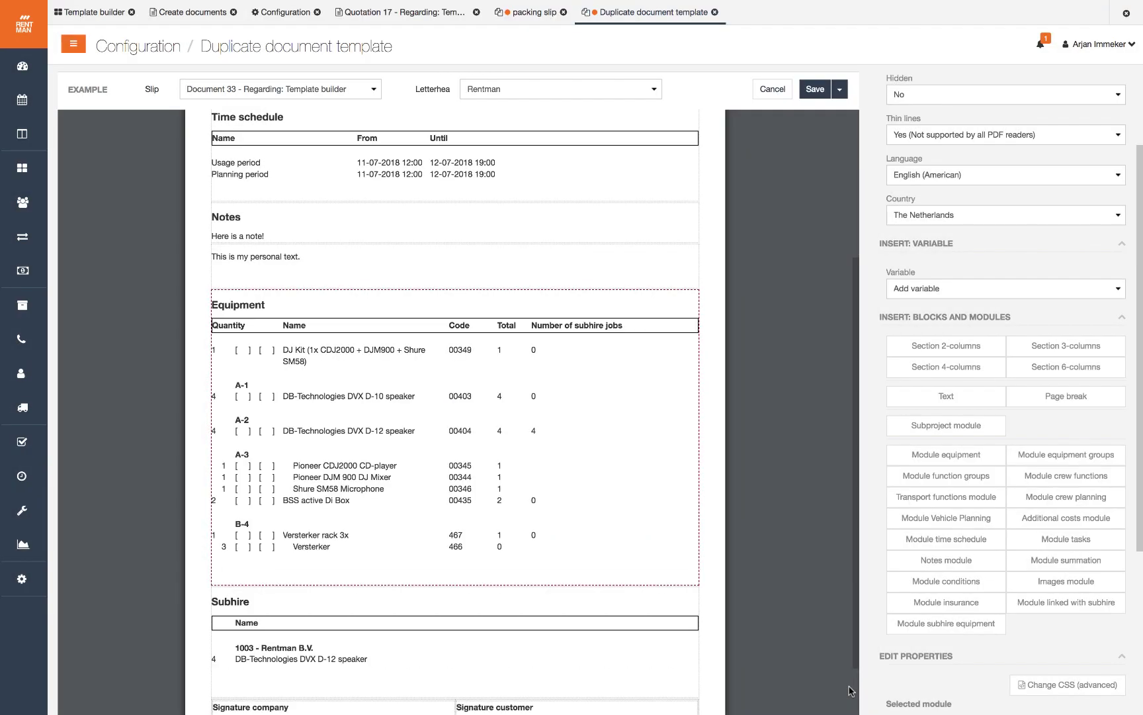
mouse_move(252, 386)
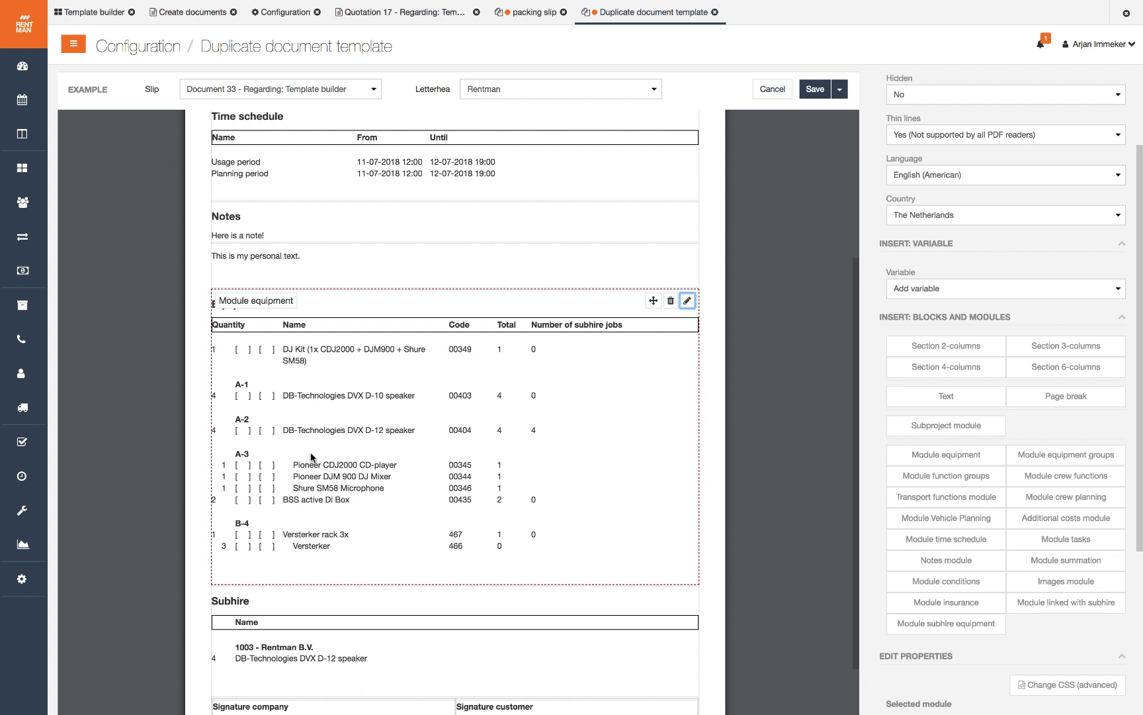
Examine the personal text block's code and locate the Text variable among the Slip variables.
mouse_move(659, 276)
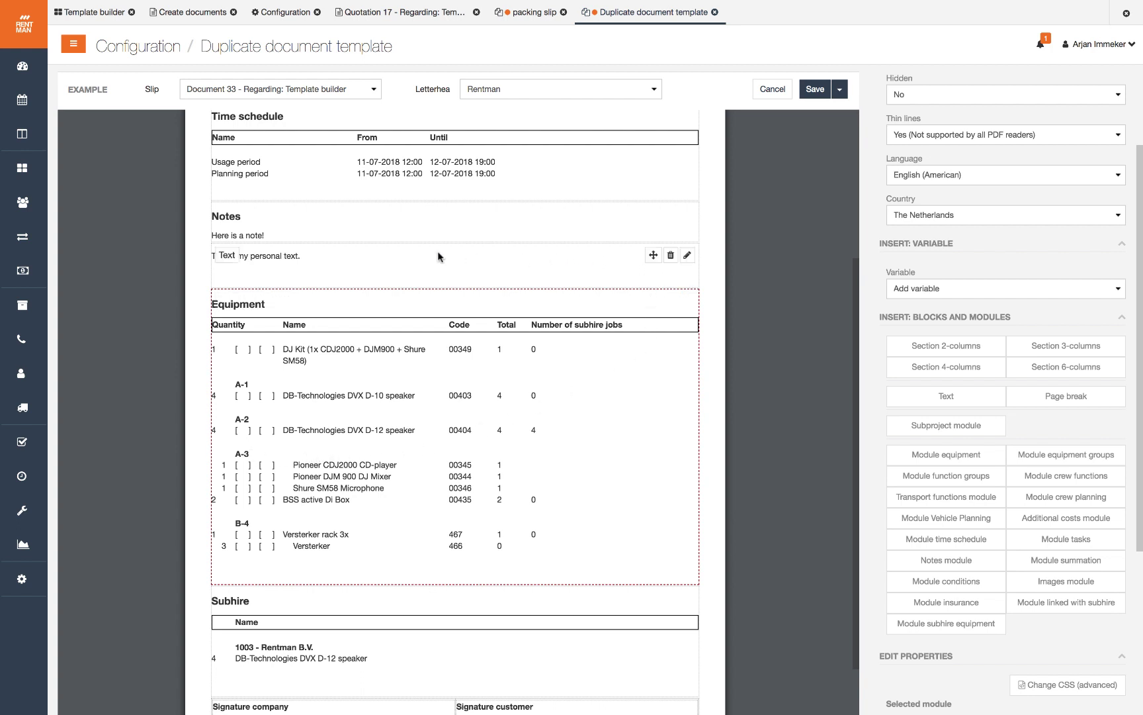
click(687, 255)
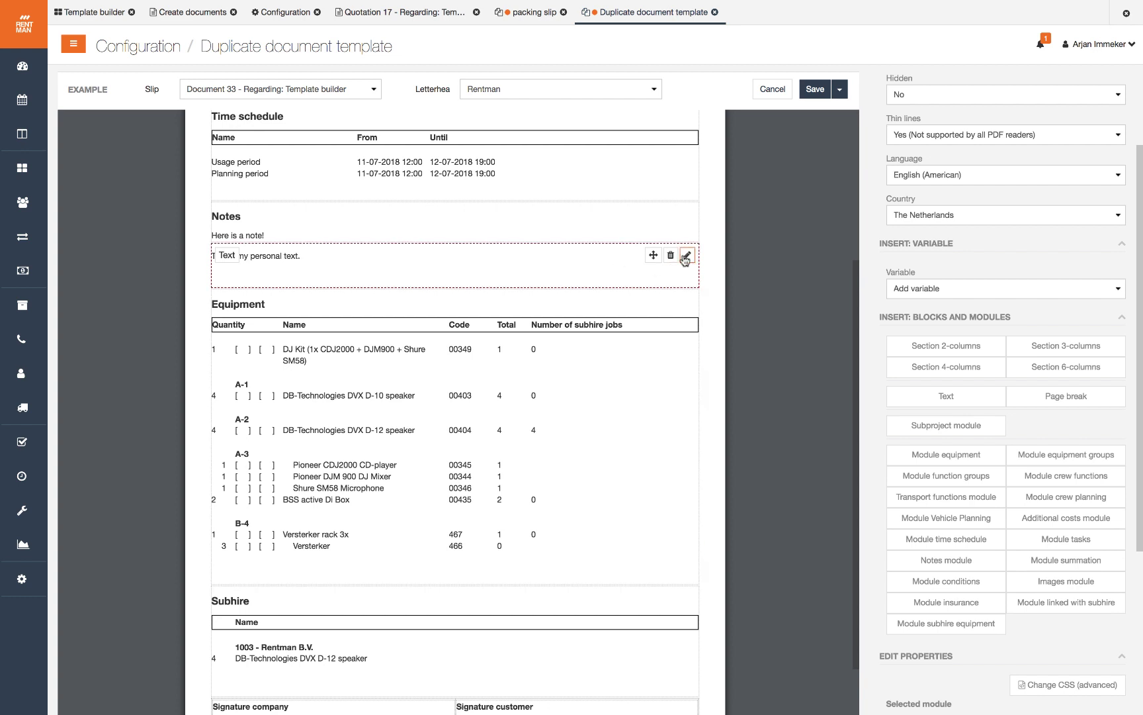
click(1118, 291)
click(1102, 301)
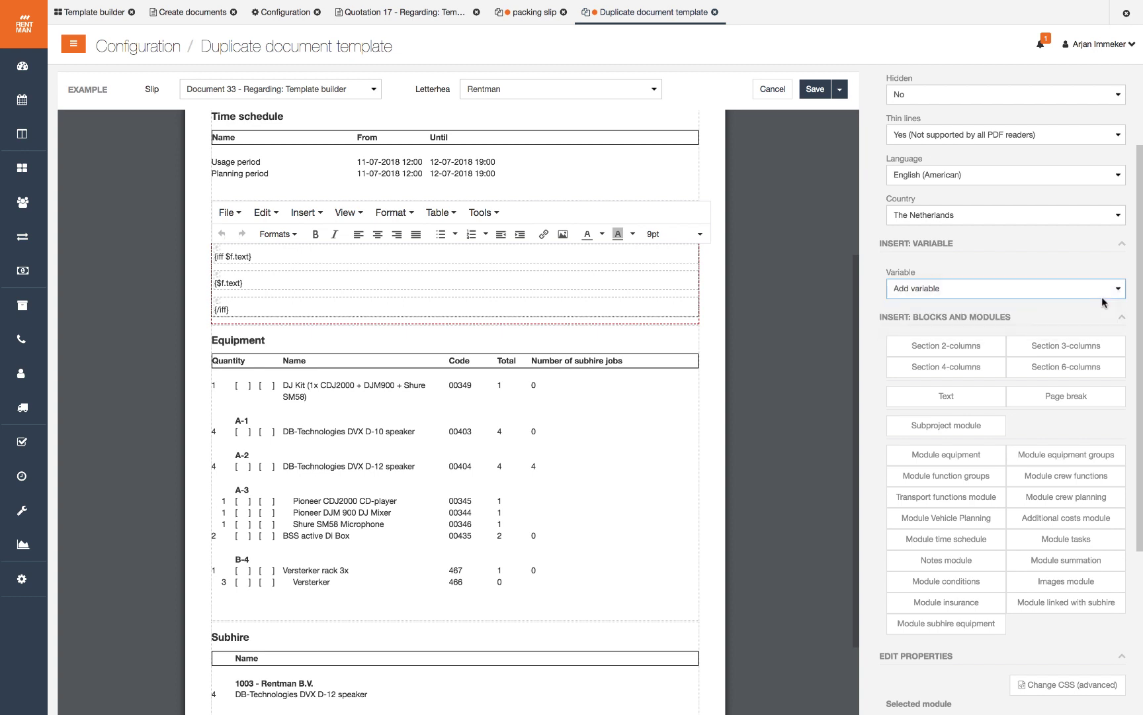
click(1092, 311)
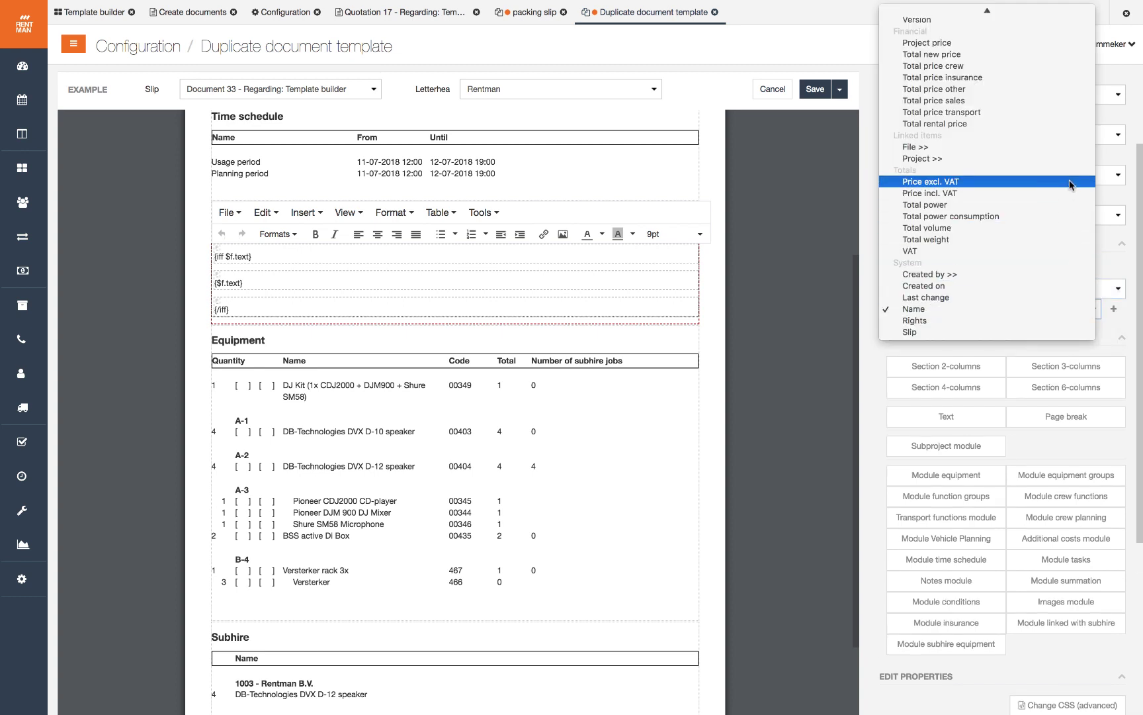
mouse_move(1066, 14)
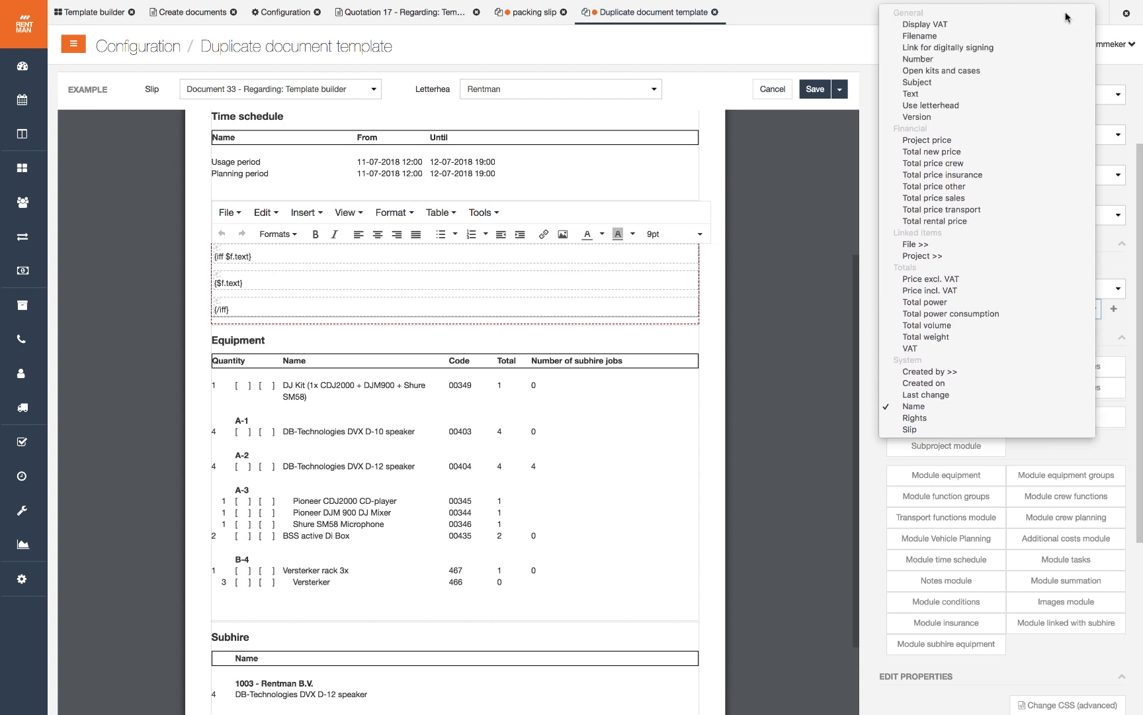
click(1022, 94)
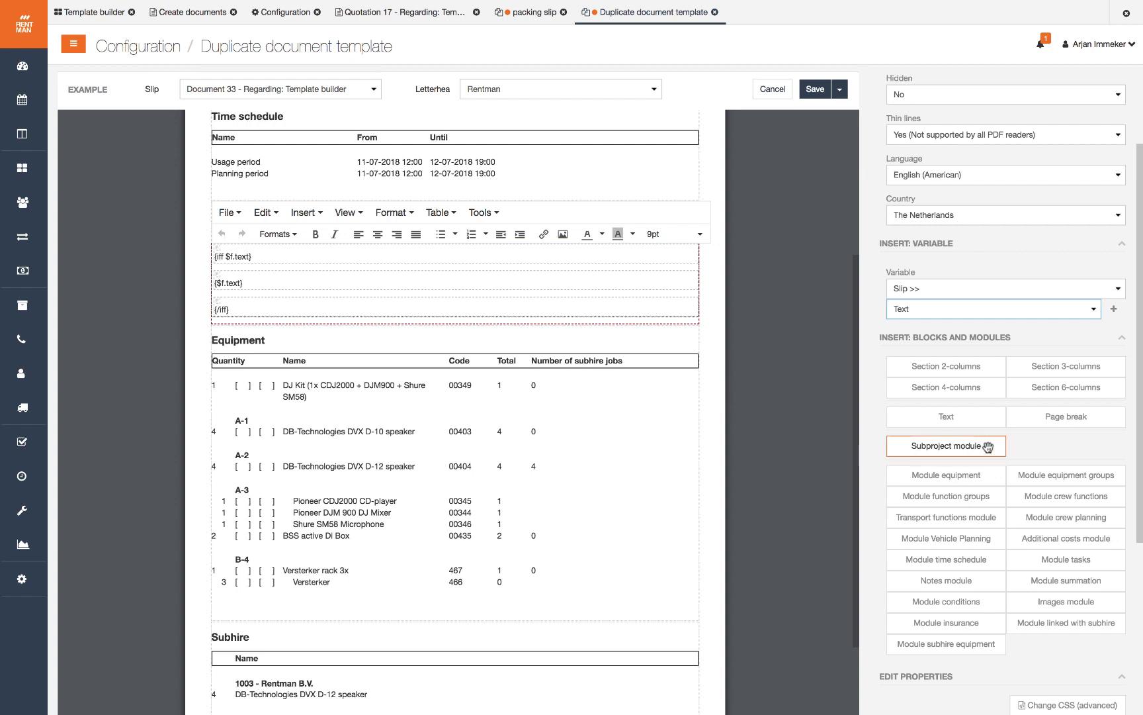
Insert a subproject module below the personal text block and move the equipment module into it.
drag(987, 448, 565, 321)
mouse_move(563, 338)
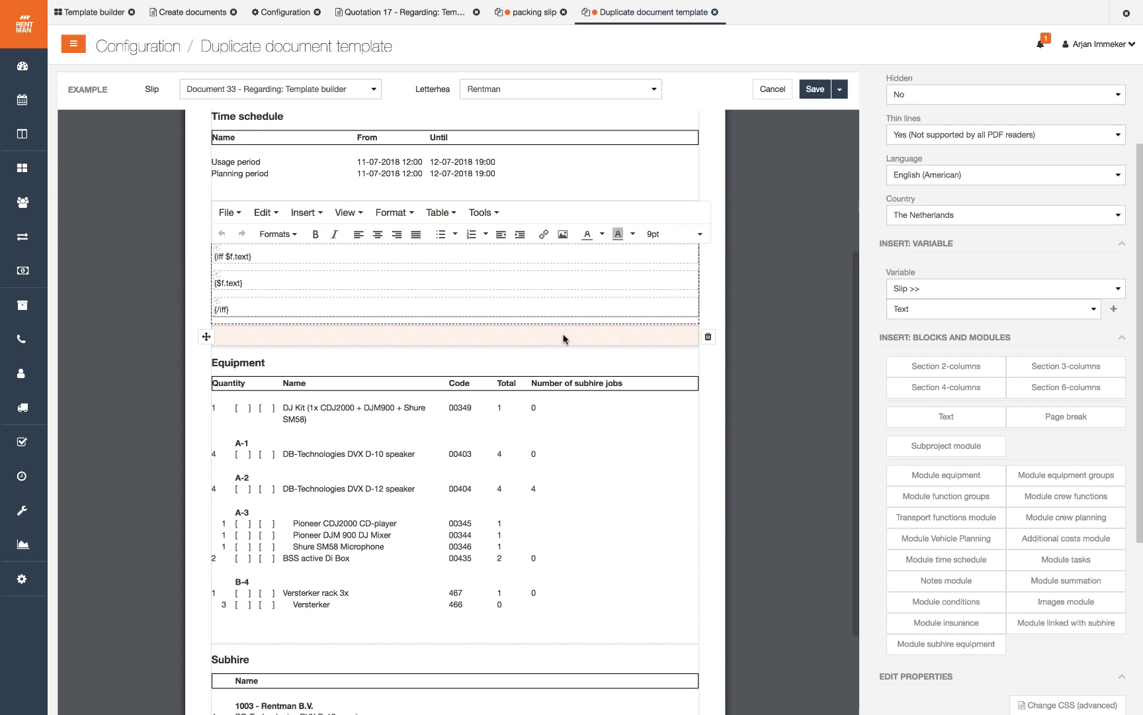
mouse_move(583, 360)
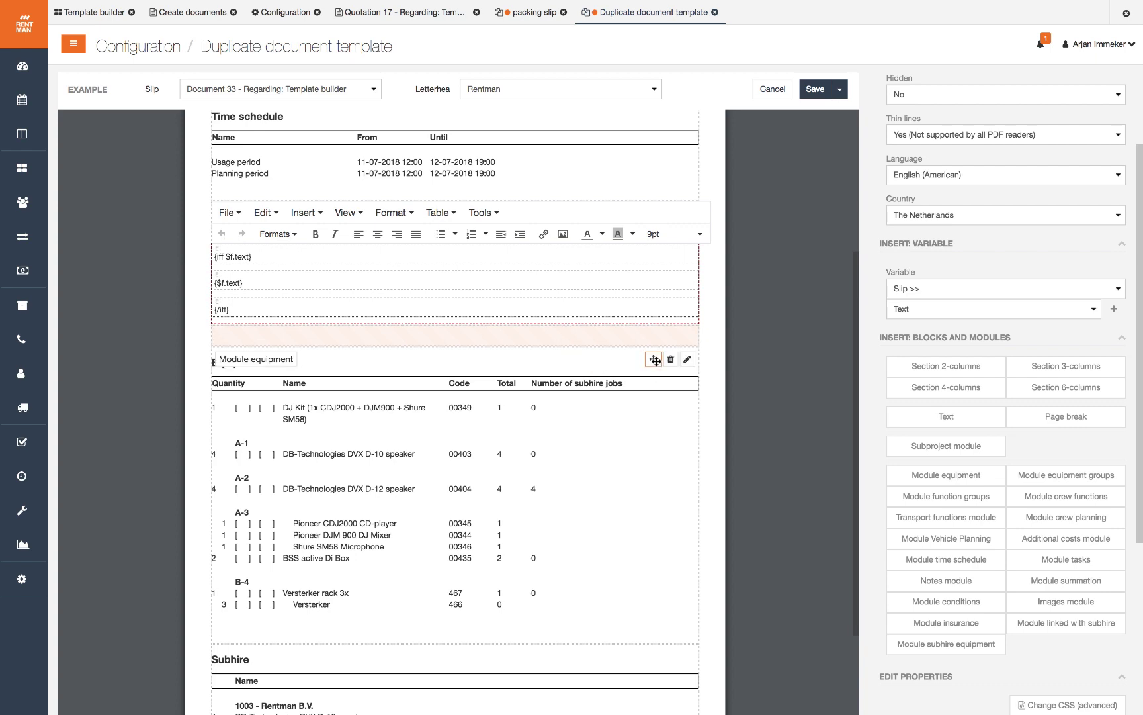
drag(652, 358, 643, 491)
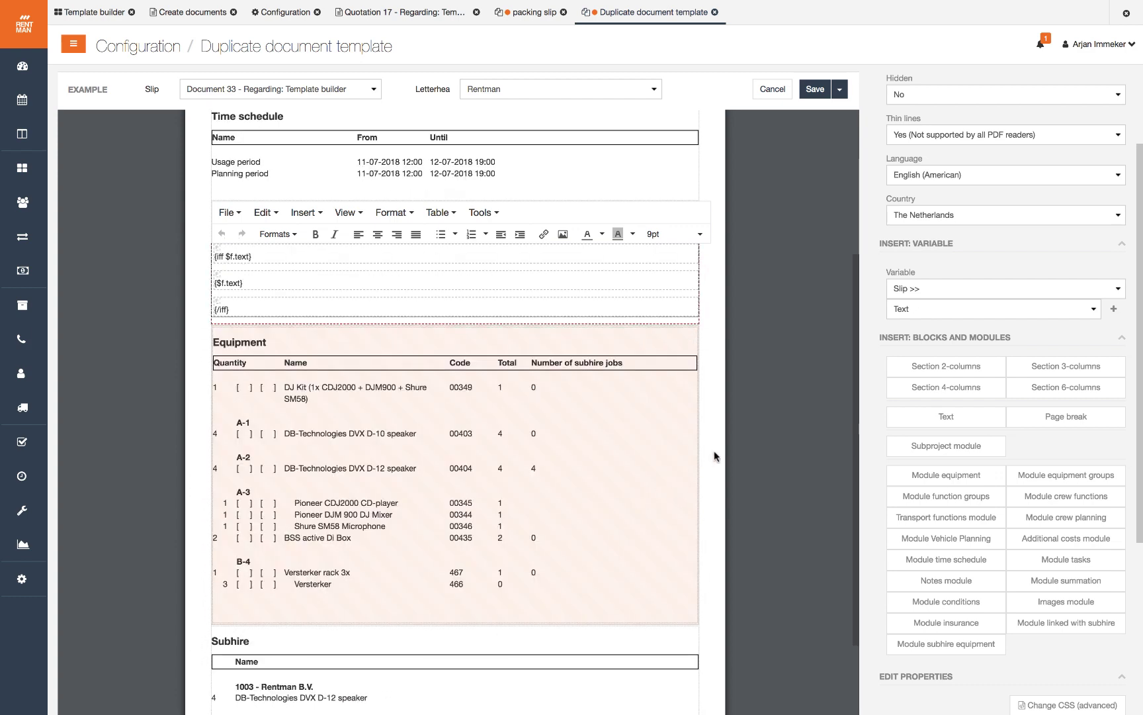
Add a text block above the equipment inside the subproject module and insert the Subproject Name variable in it.
drag(946, 417, 684, 347)
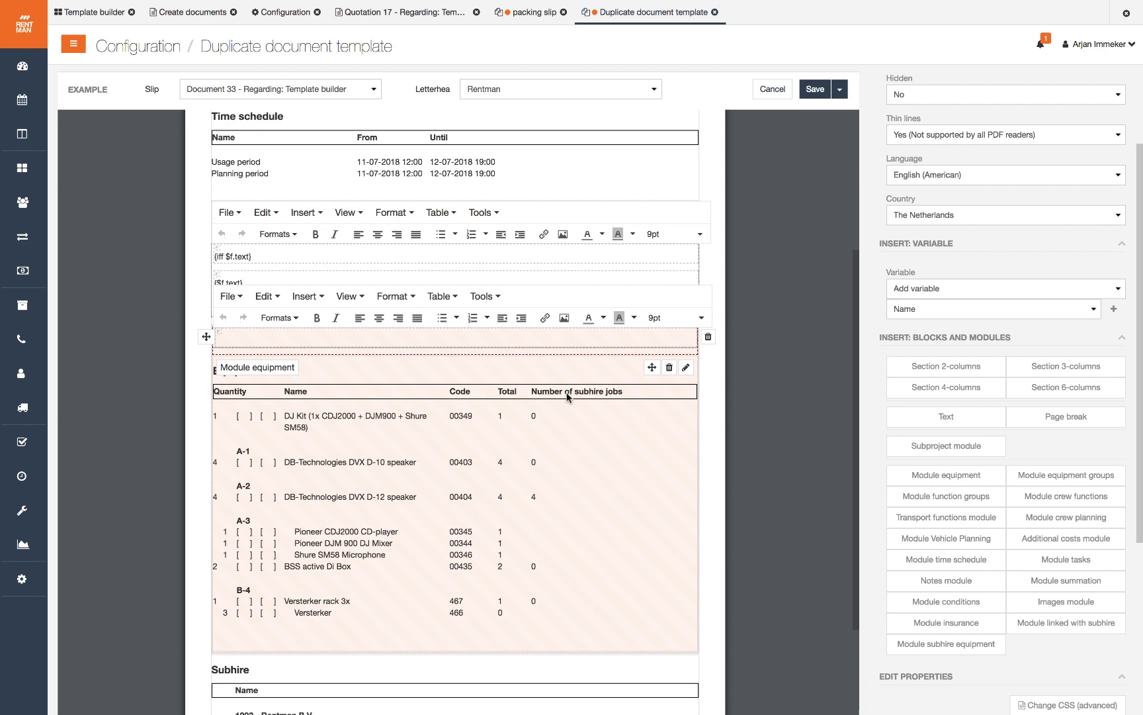
click(1117, 291)
click(1101, 298)
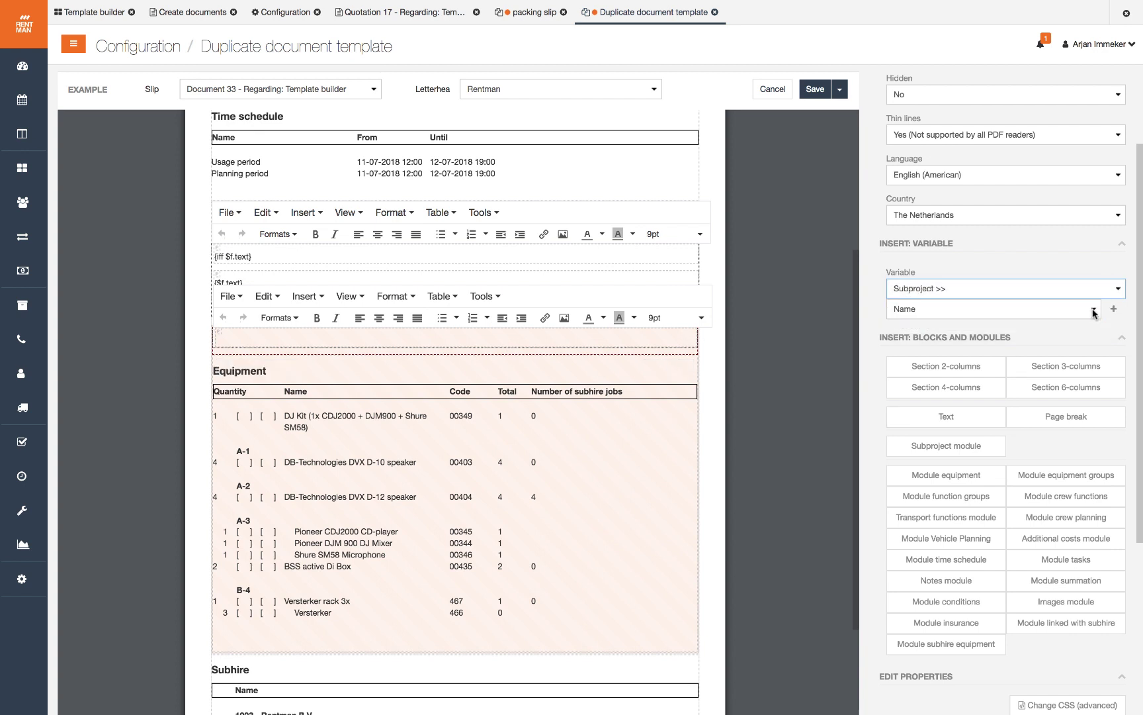
click(1114, 310)
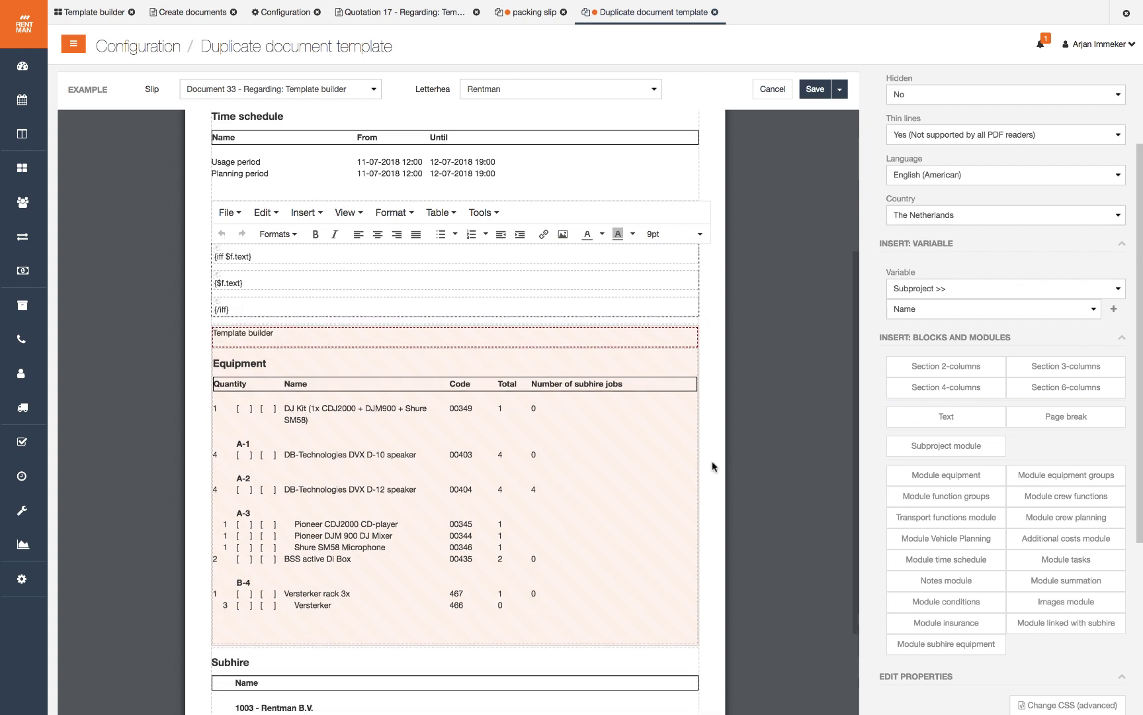
Add a row labelled "Lunch on location:" below Created on in the packing slip's project details table.
scroll(712, 466, up, 3)
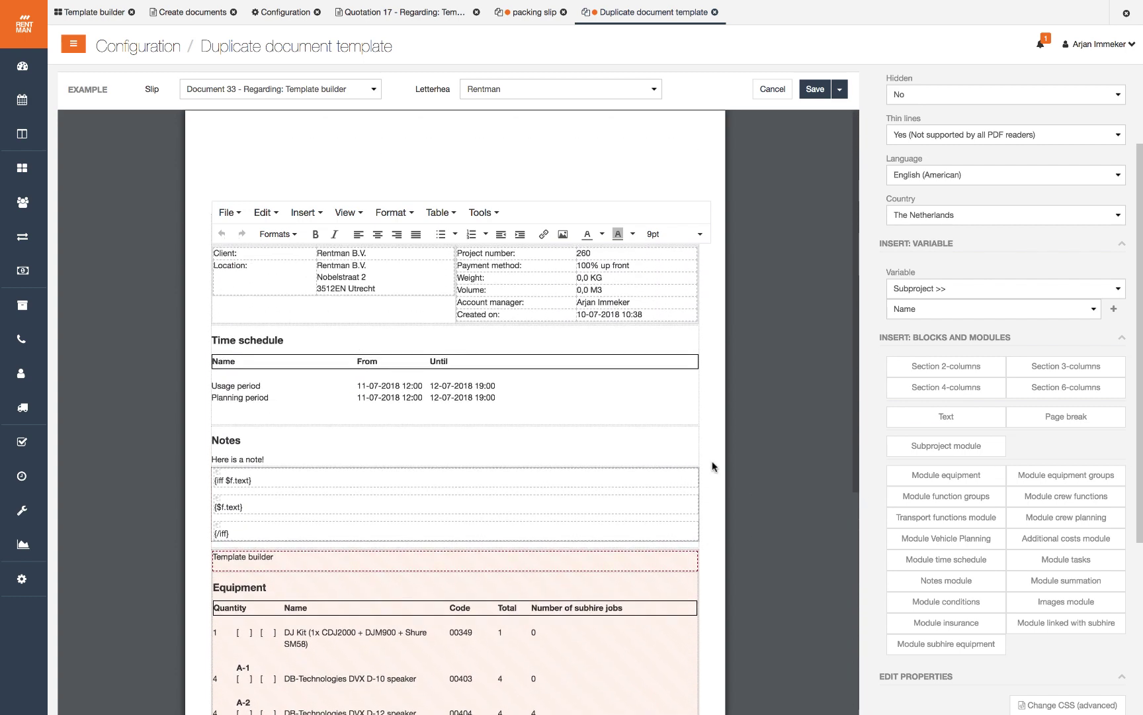
click(638, 318)
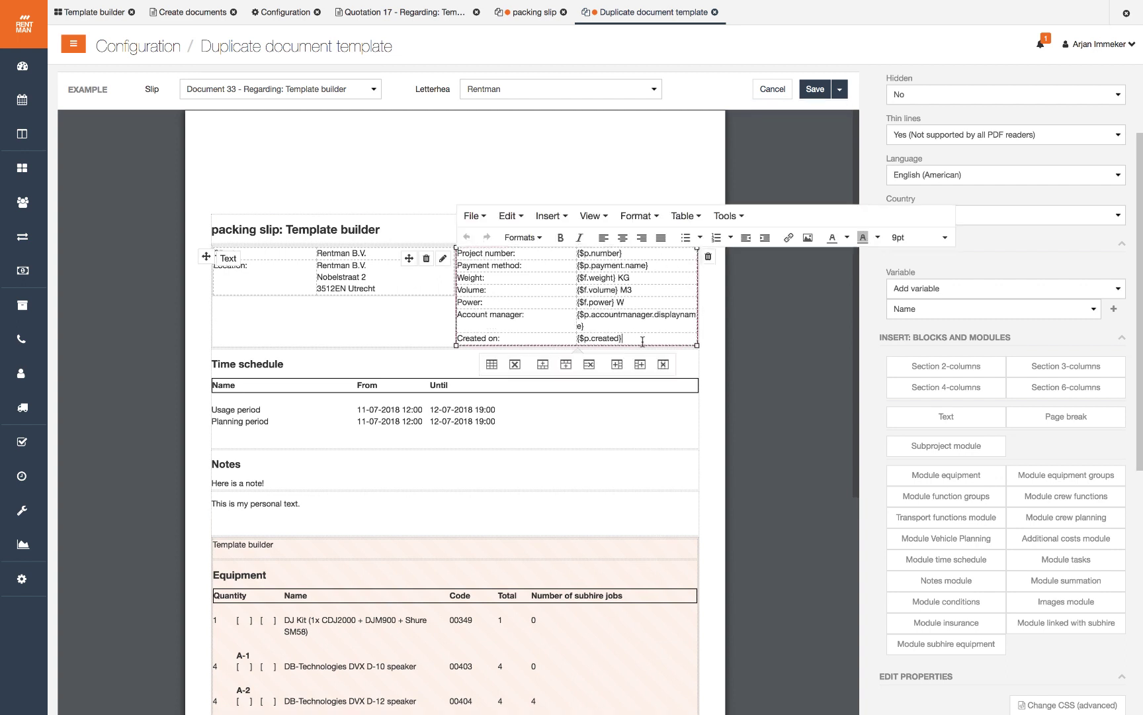
click(566, 364)
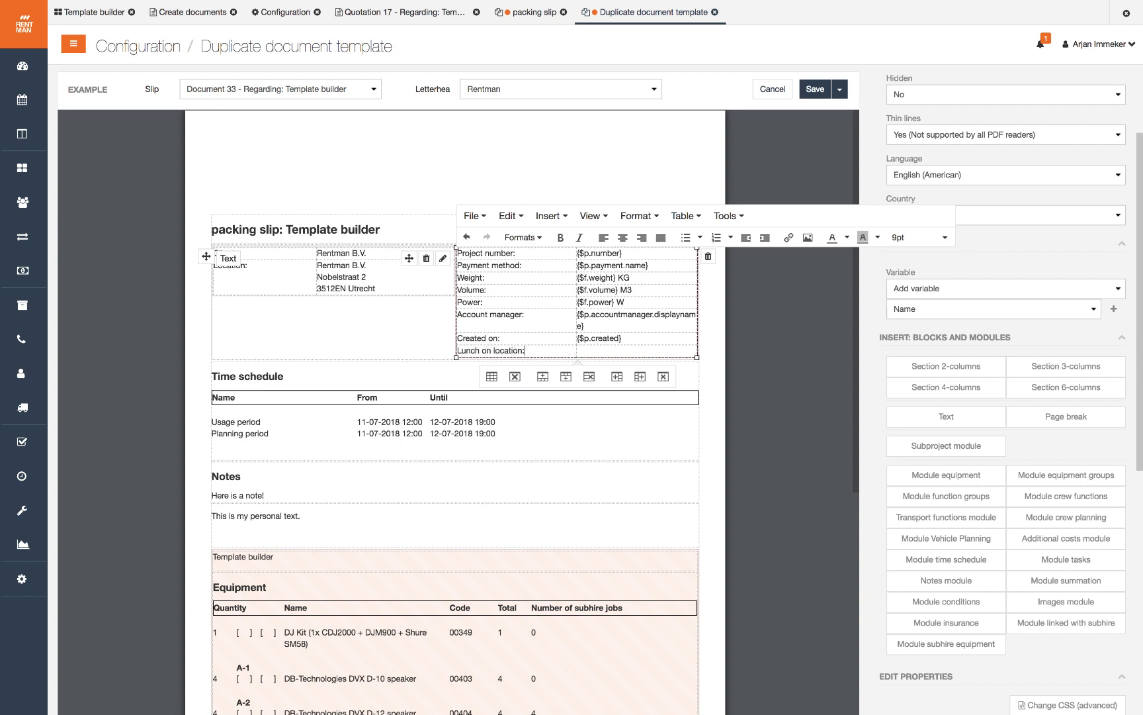
Select the project's Lunch on location extra field, reached through the Slip variables, as the variable for the new table row.
click(999, 291)
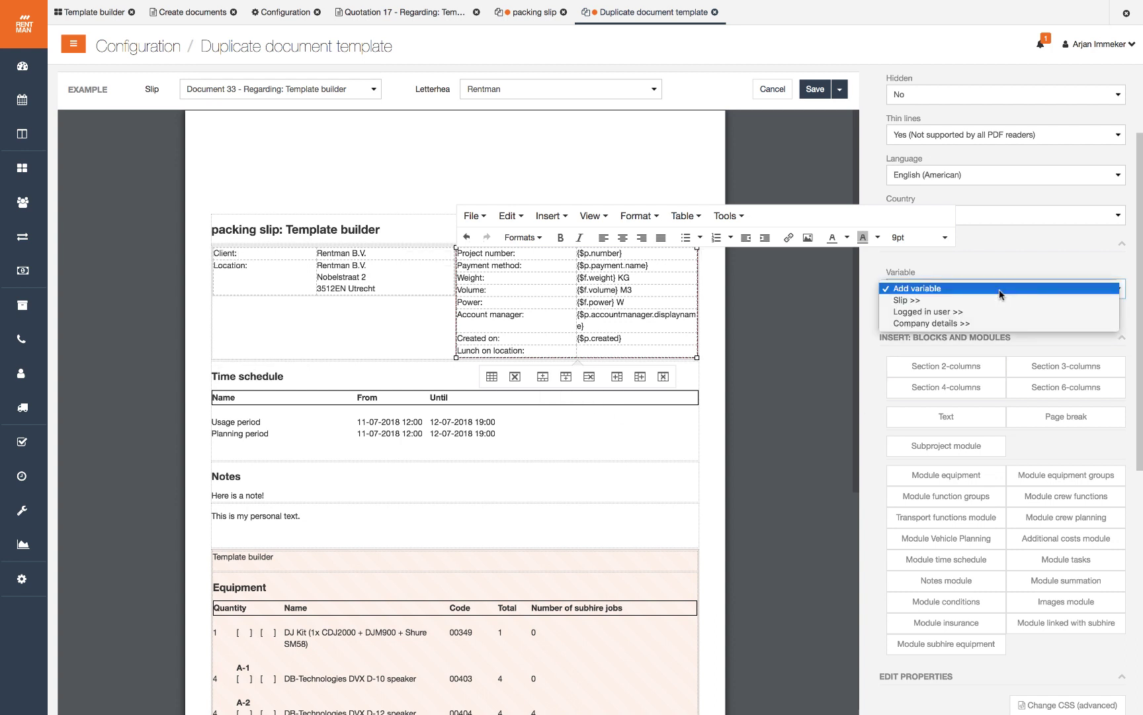
click(998, 299)
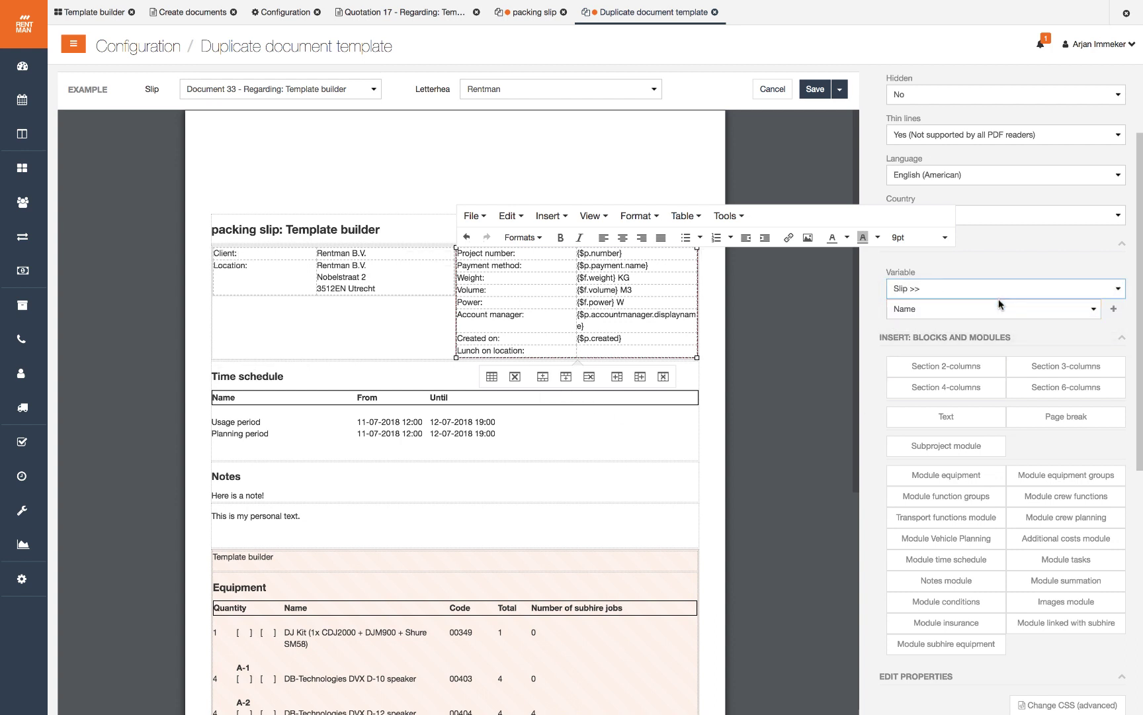
click(1000, 309)
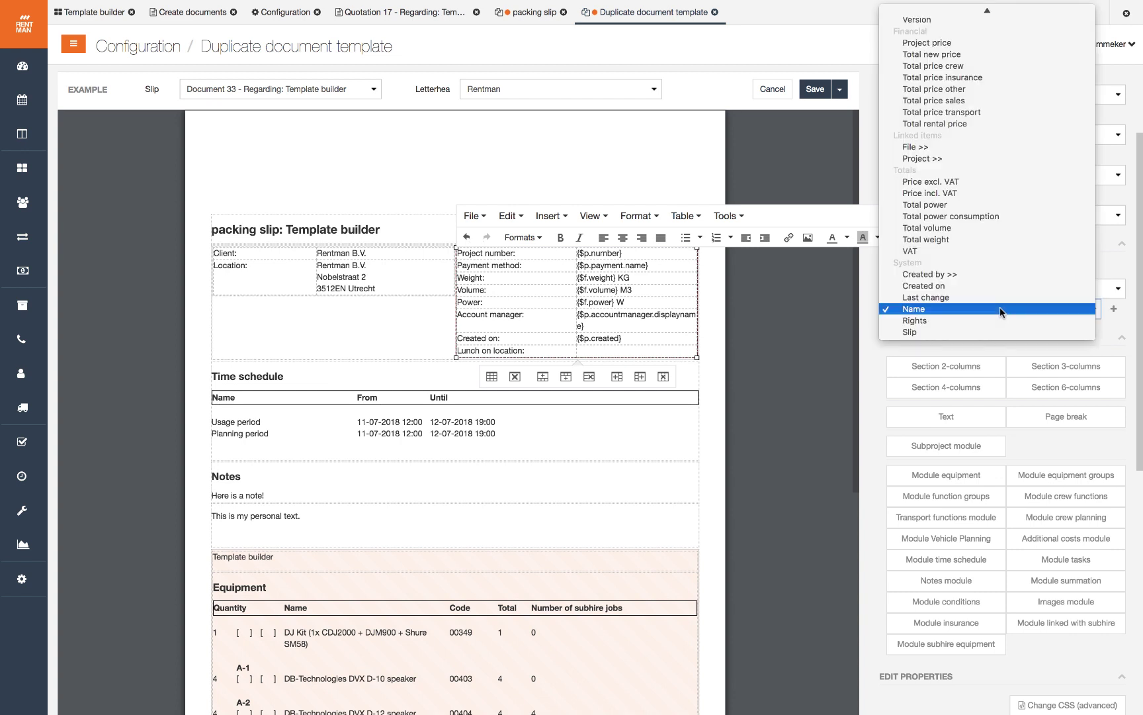
click(1000, 160)
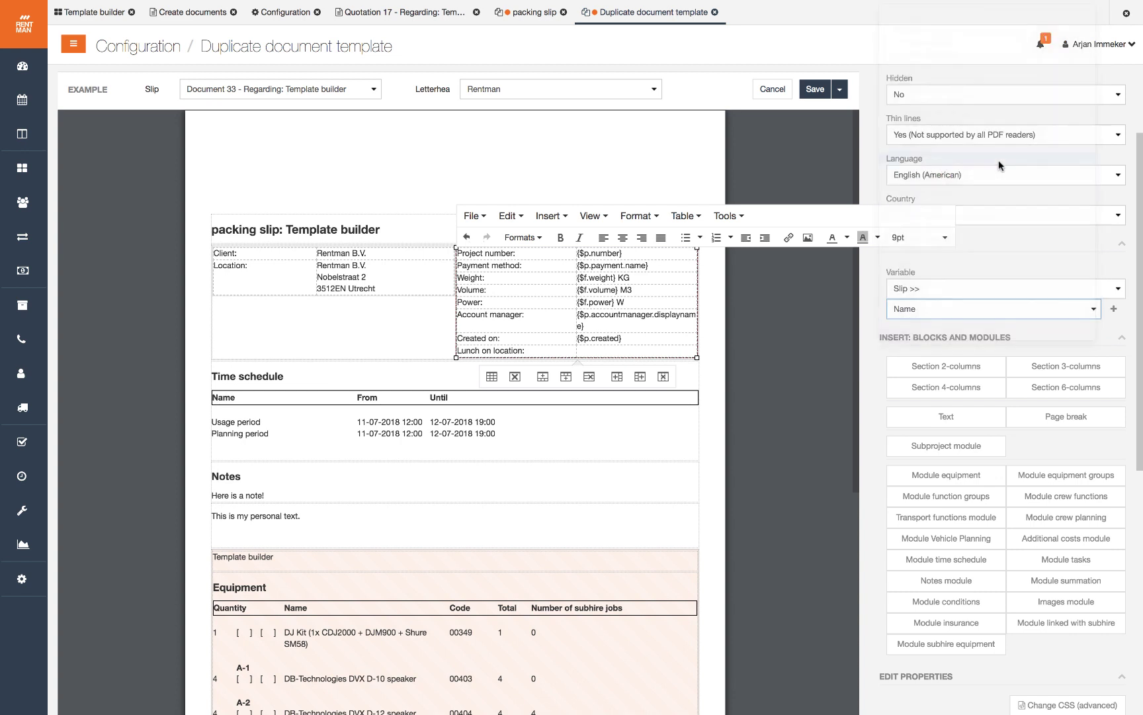
click(1094, 331)
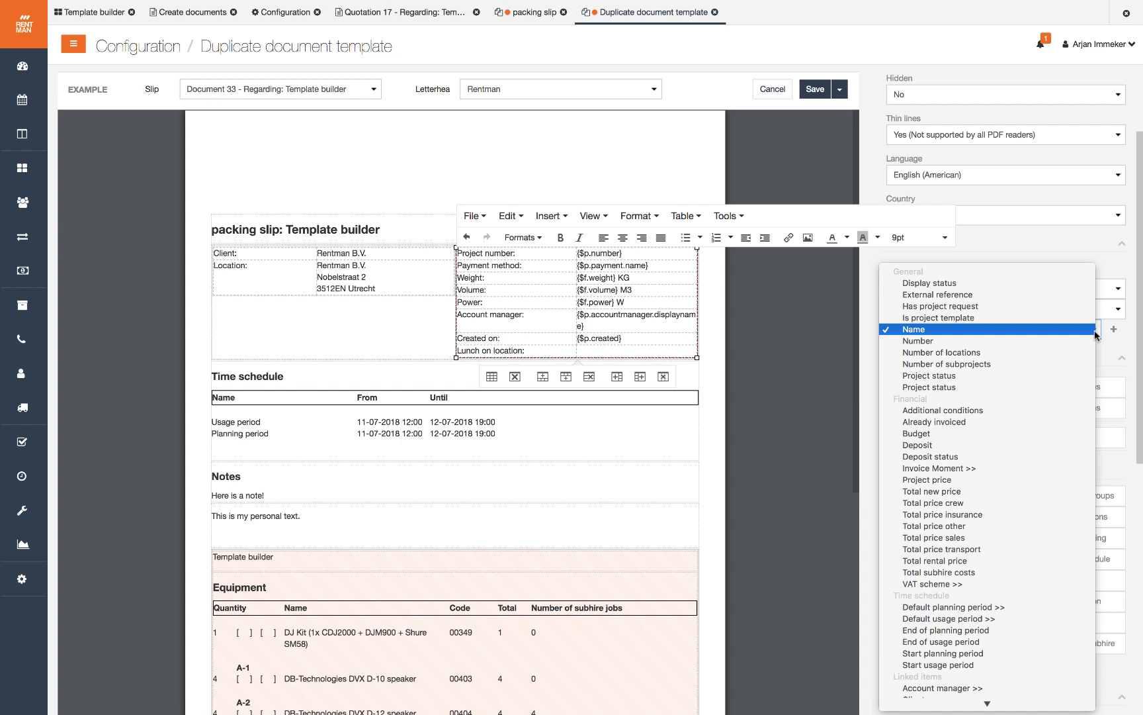
mouse_move(996, 703)
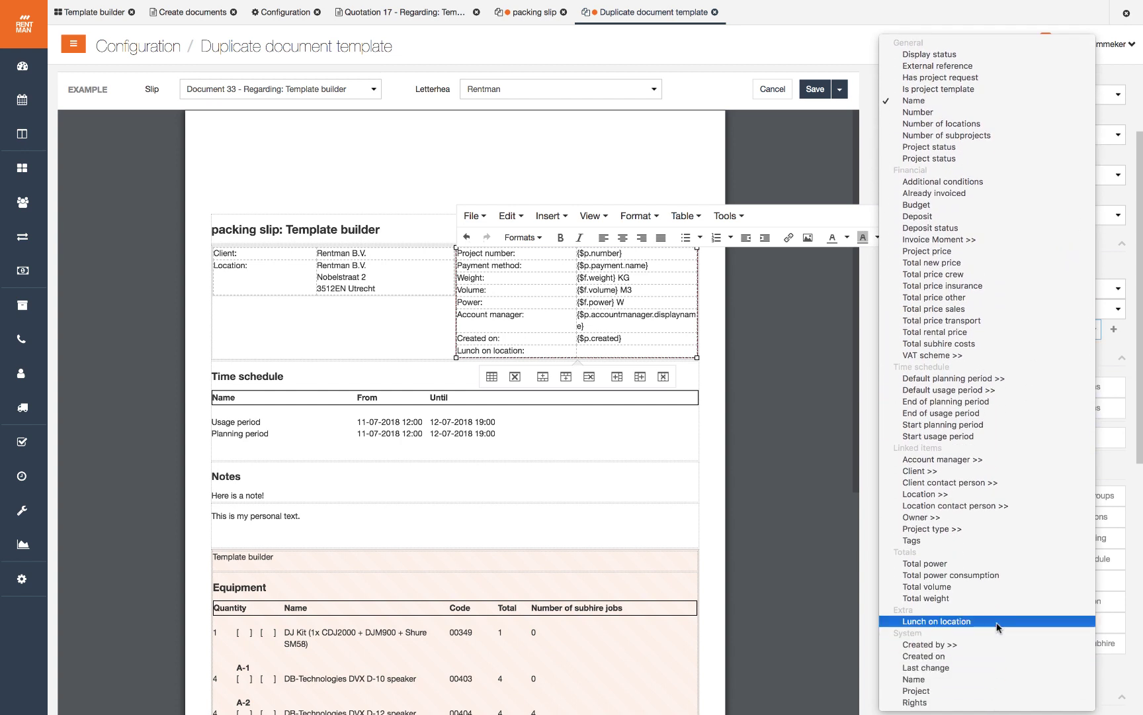
click(997, 622)
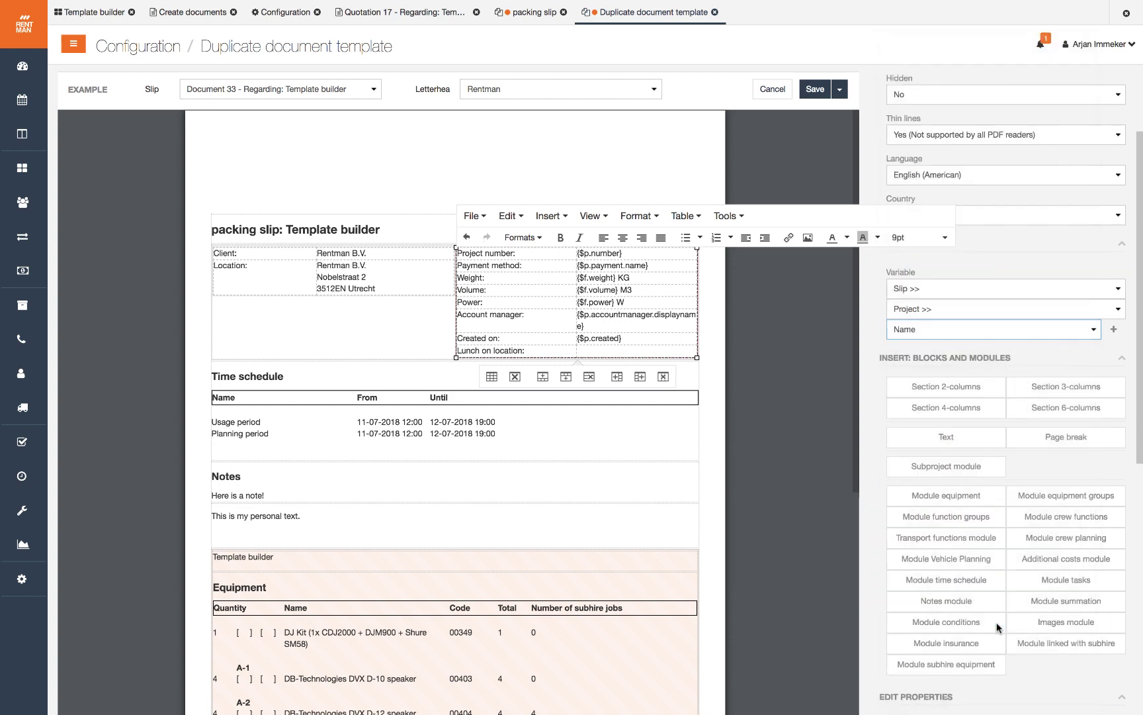